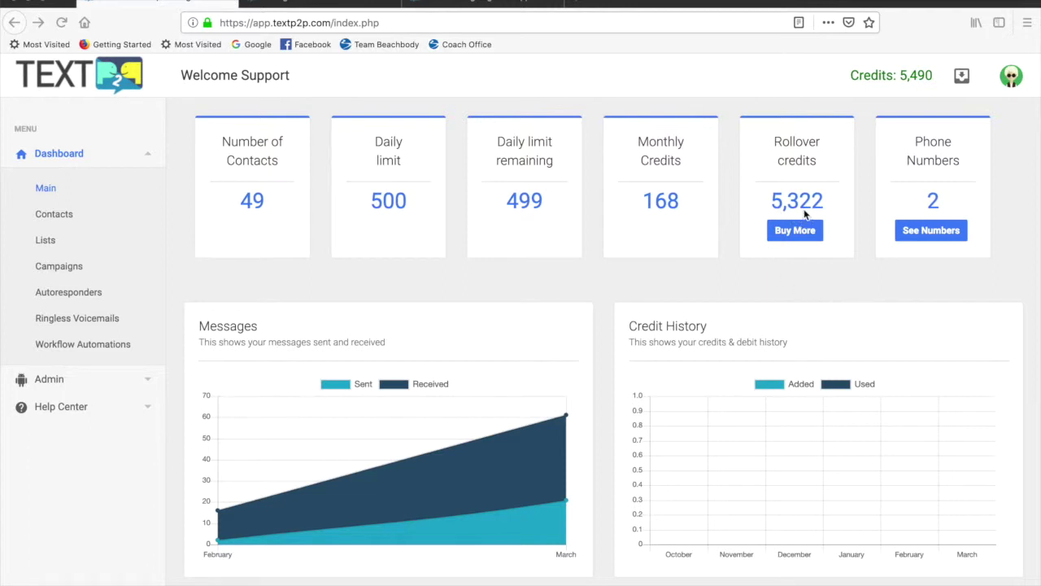
Step: Review the dashboard's account figures and view the account's phone numbers
click(388, 201)
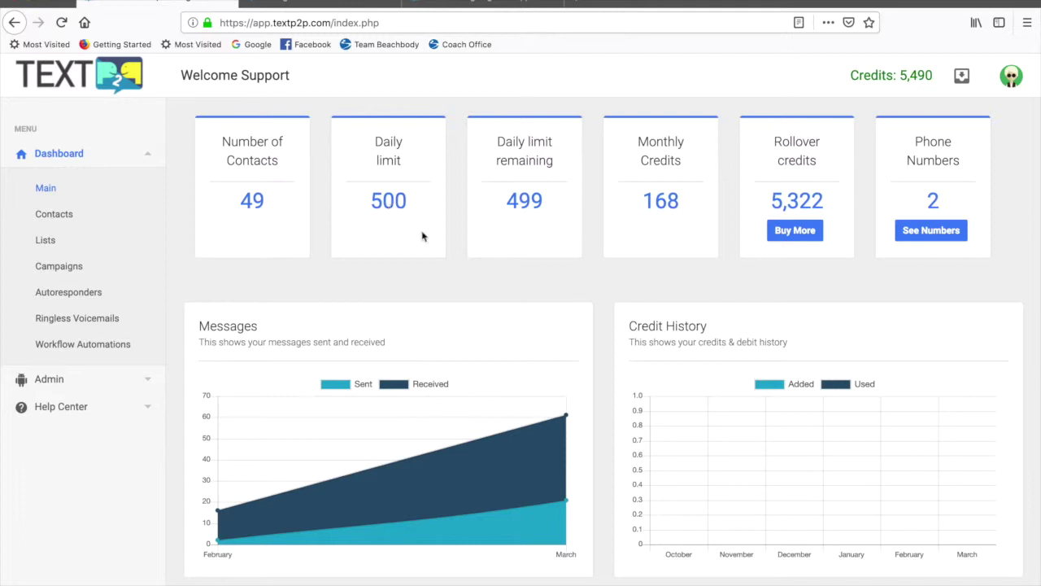
click(937, 233)
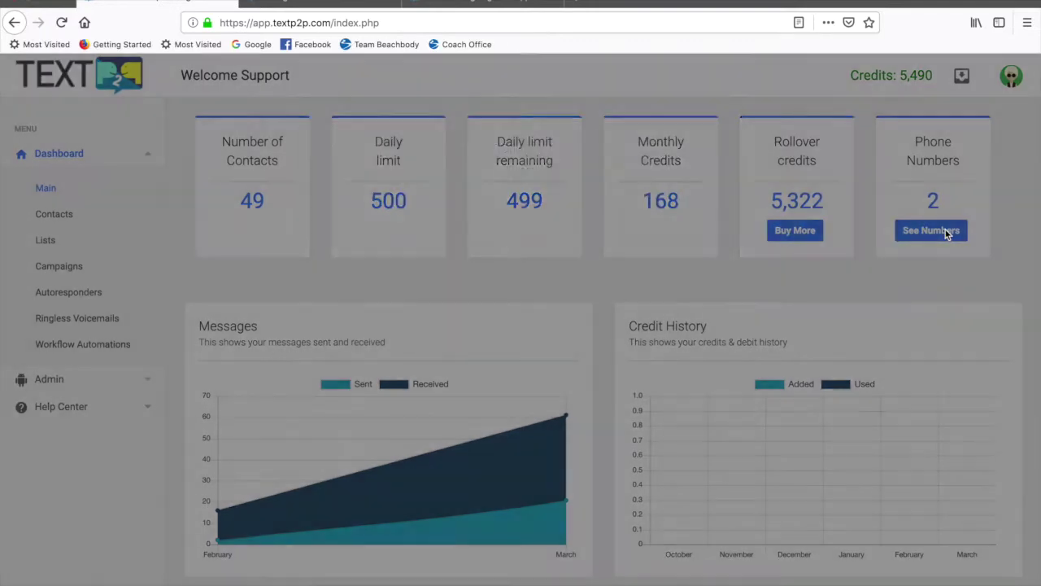
click(535, 278)
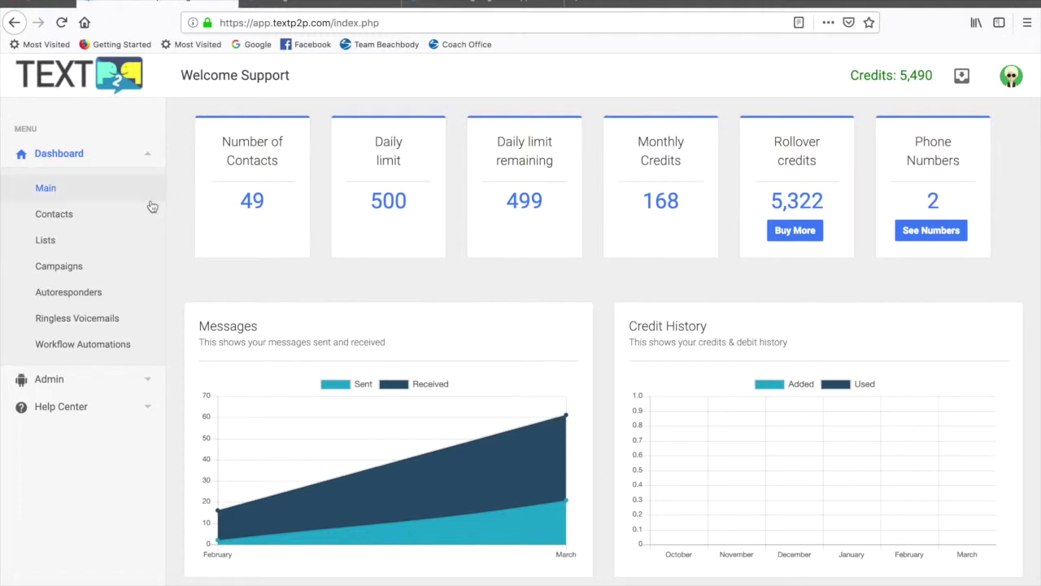
Step: Look over the contact lists and the form for creating a new list, leaving the form without creating one
click(63, 242)
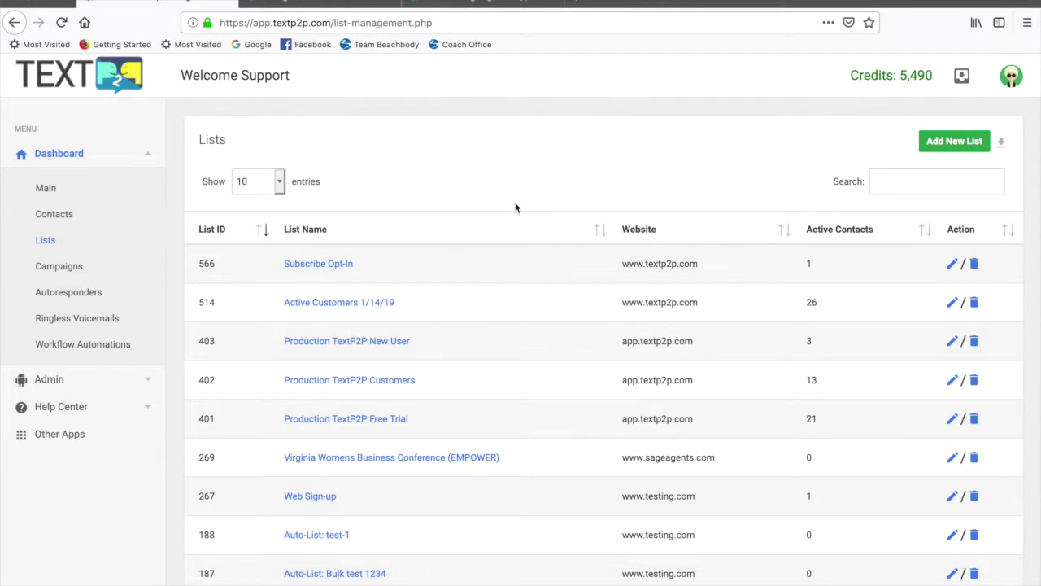
scroll(515, 206, down, 1)
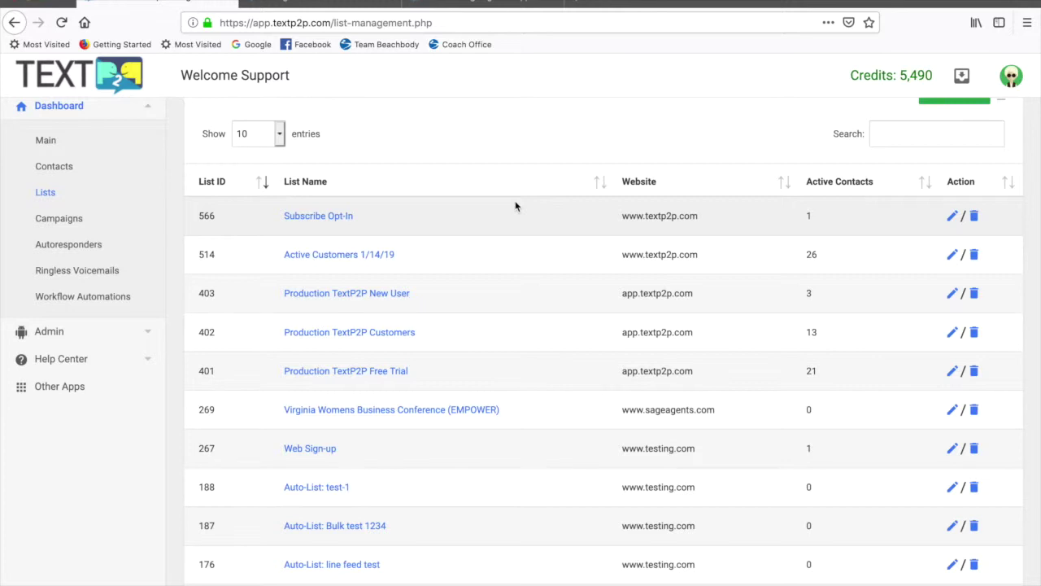
scroll(515, 206, up, 1)
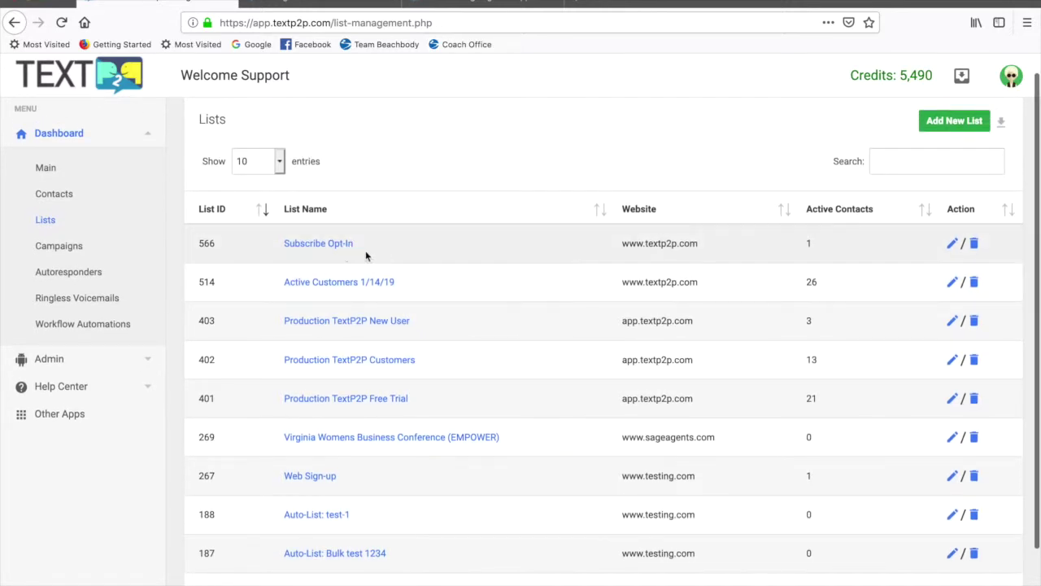
click(955, 121)
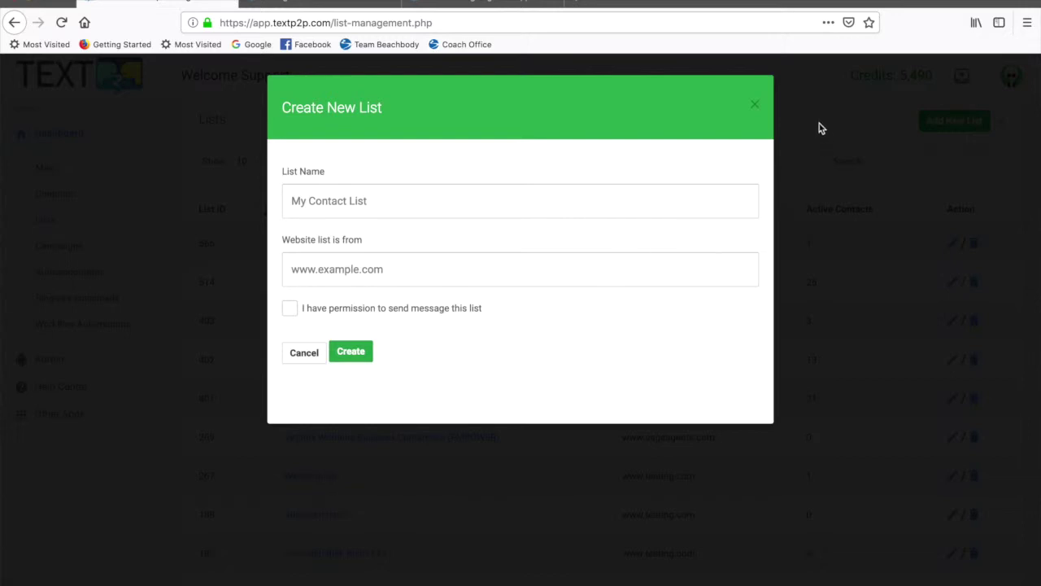
click(755, 109)
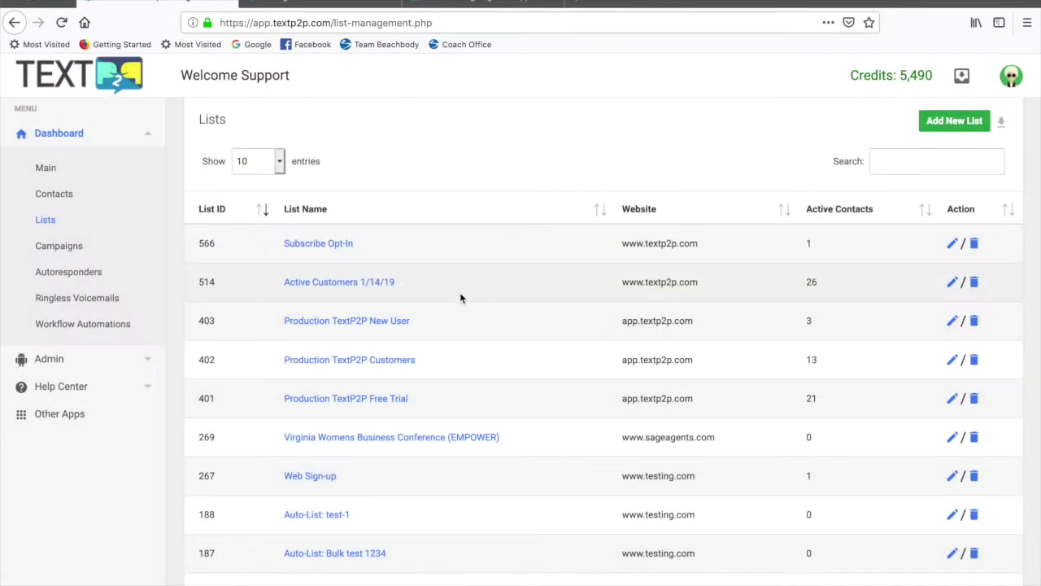
Step: Open the Subscribe Opt-In list and view its page for importing contacts from a CSV file
click(328, 243)
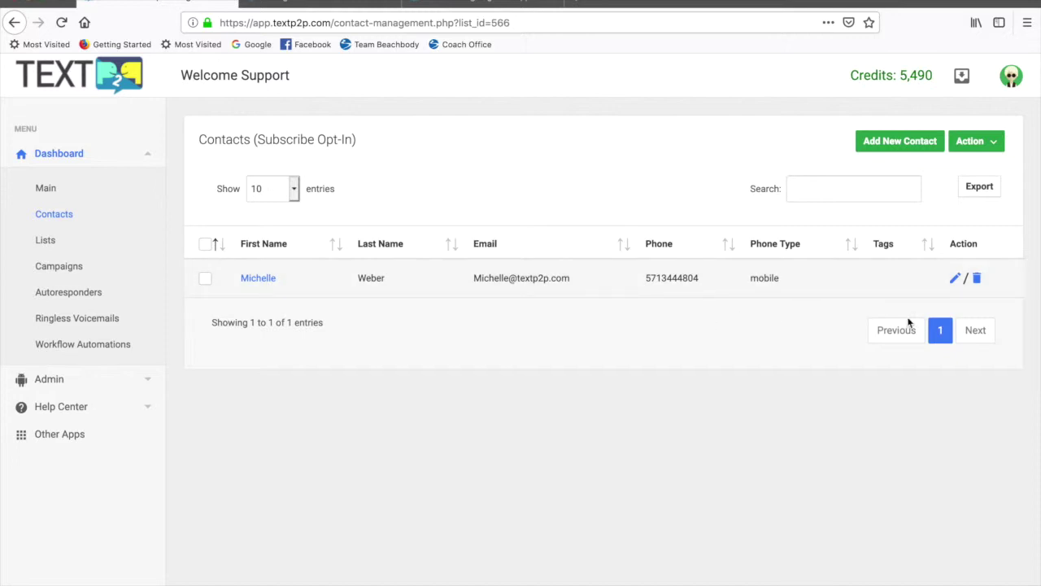
click(997, 146)
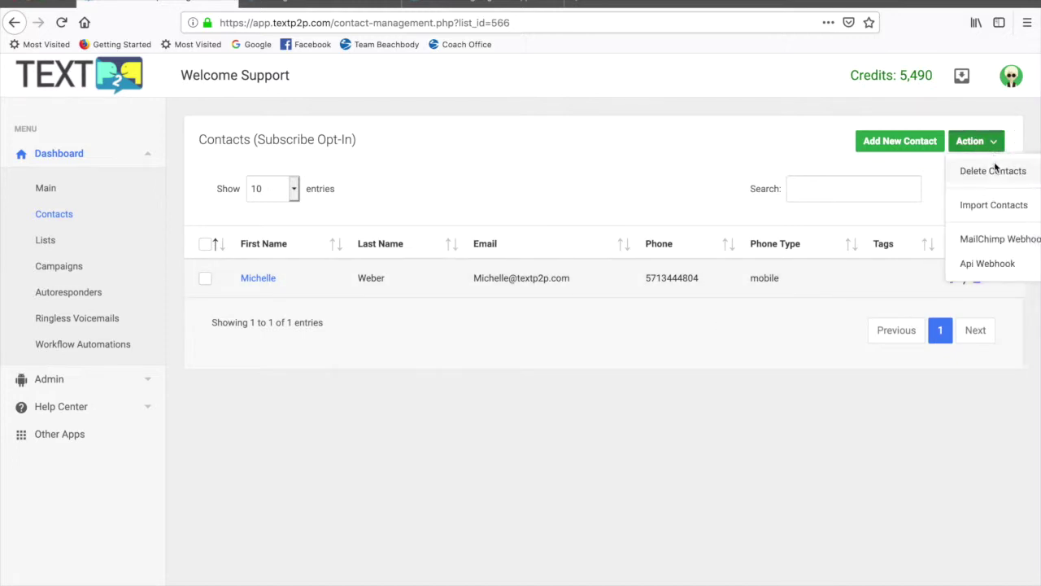
click(999, 206)
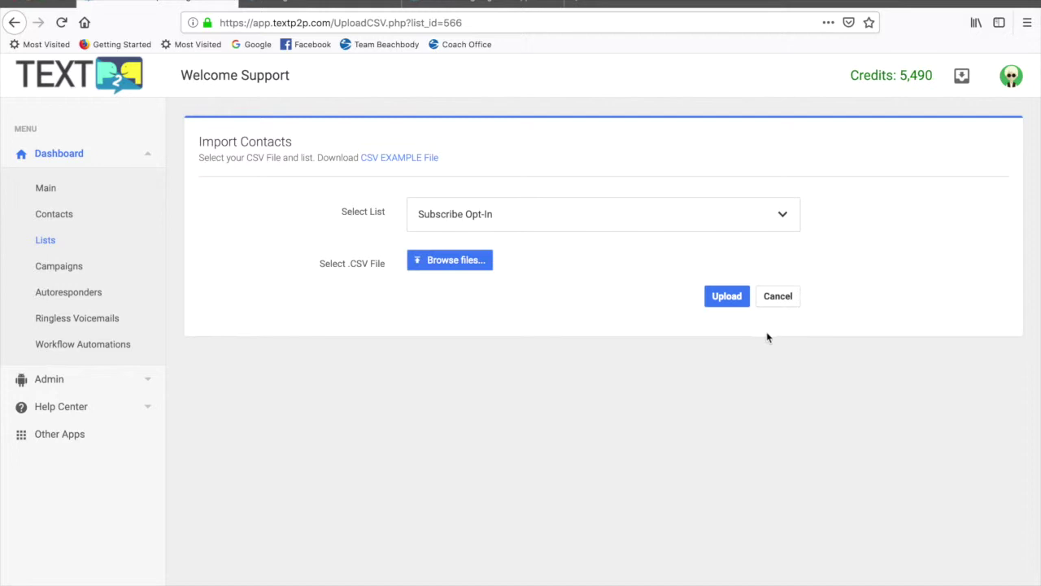
Step: Return to the contact lists and open New List 1 from the second page of lists
click(71, 243)
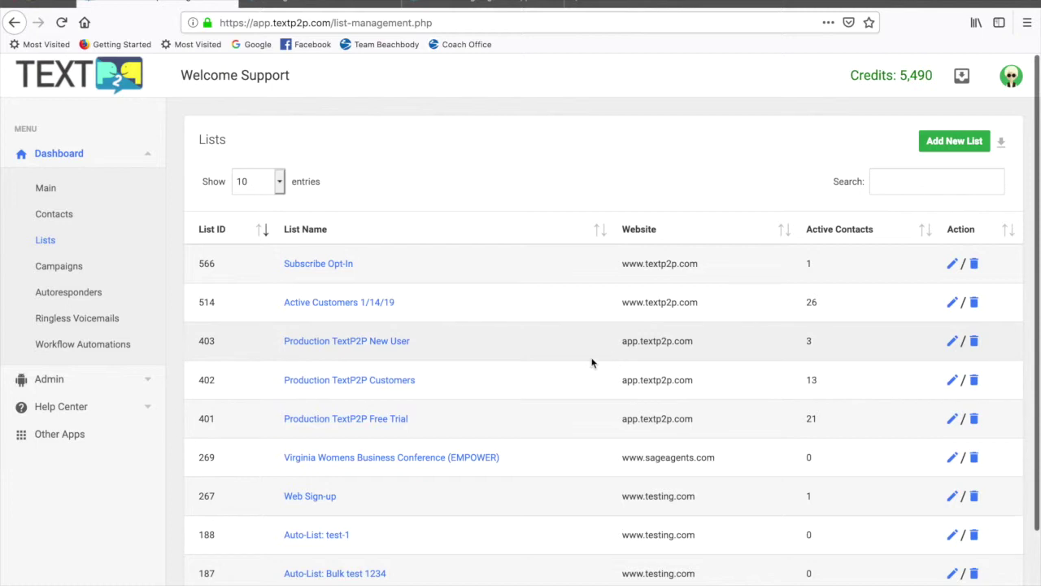
scroll(576, 399, down, 2)
scroll(577, 402, up, 2)
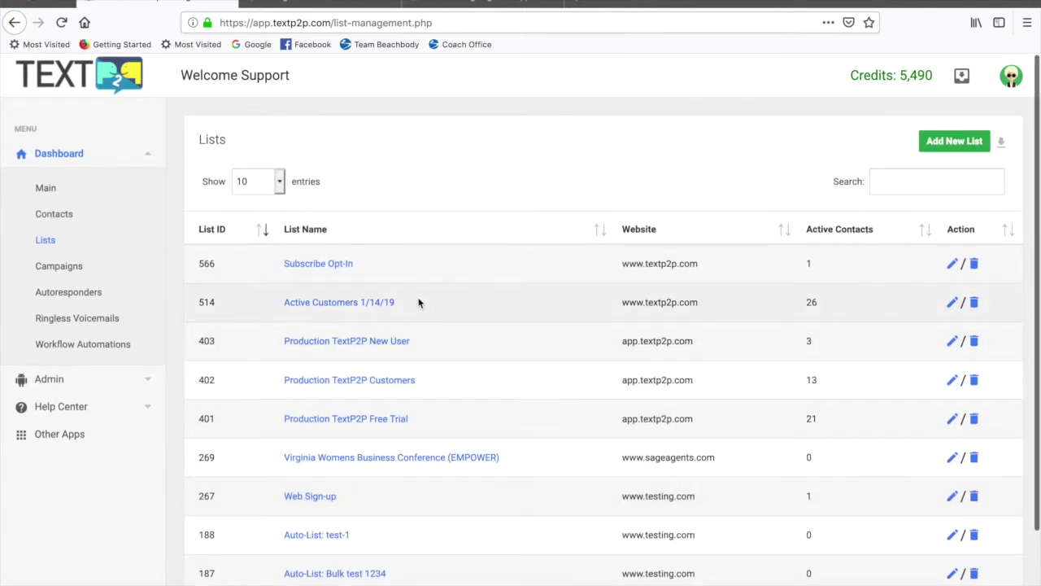
scroll(488, 402, down, 2)
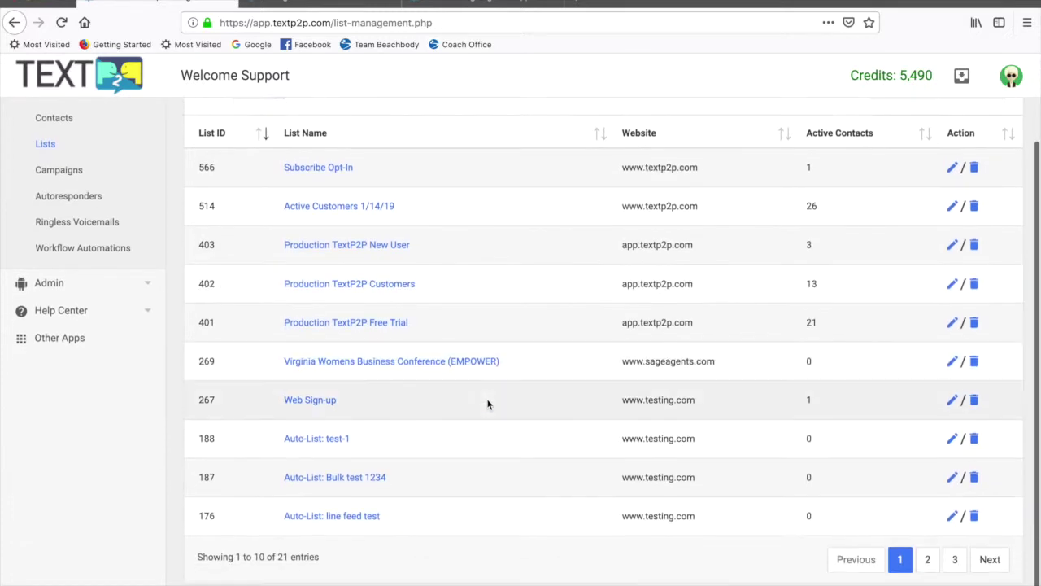
click(927, 559)
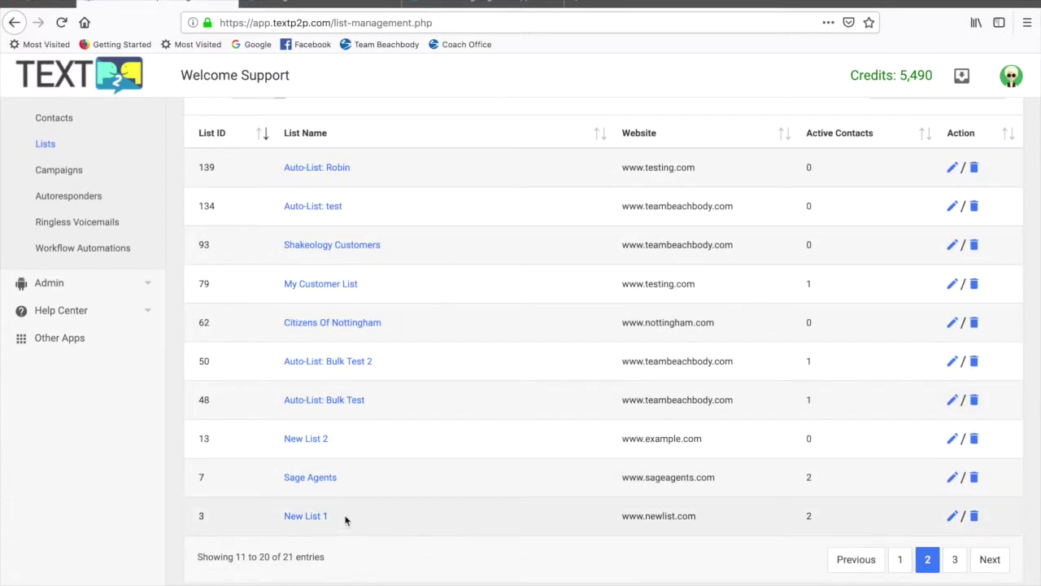
click(302, 521)
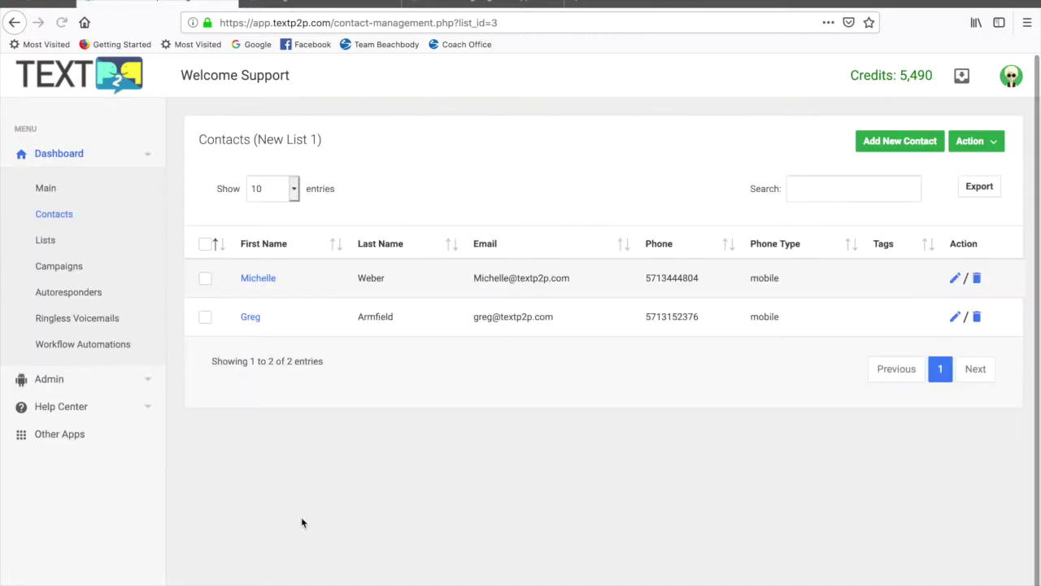
Step: Open the details of the second contact in New List 1 and view the tags available for the contact
click(252, 317)
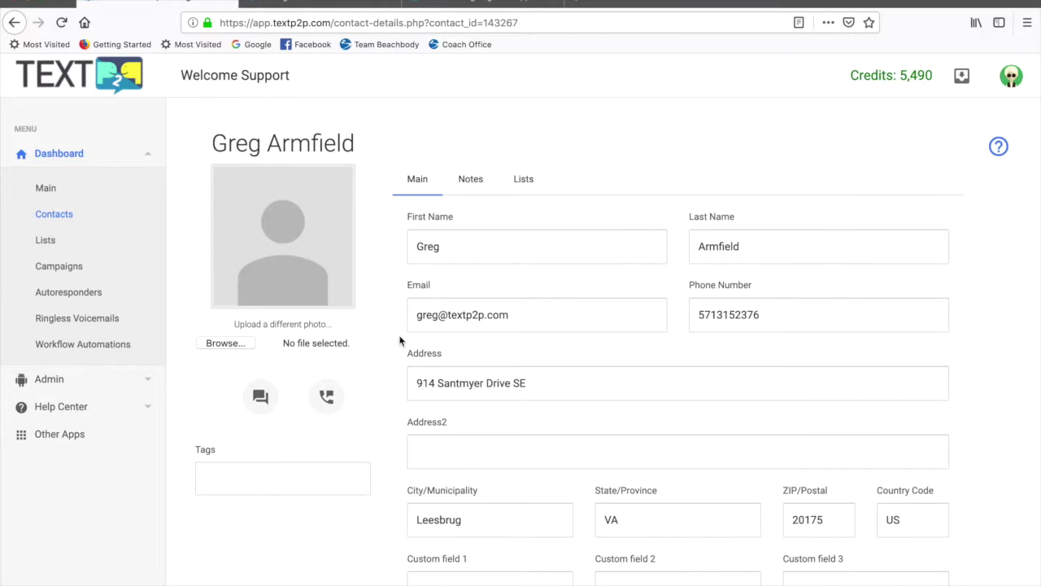
scroll(399, 340, down, 3)
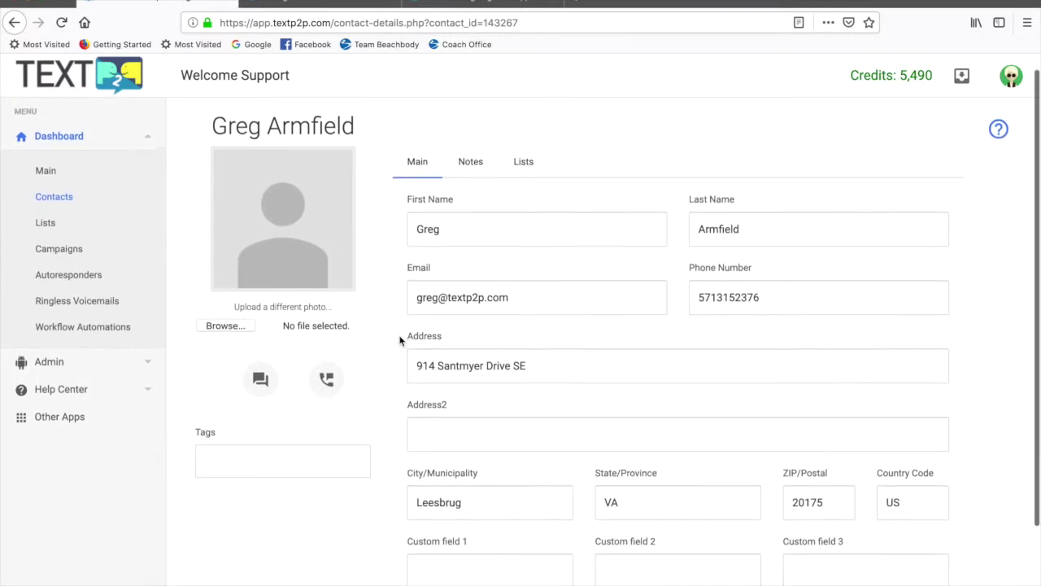
scroll(400, 340, up, 1)
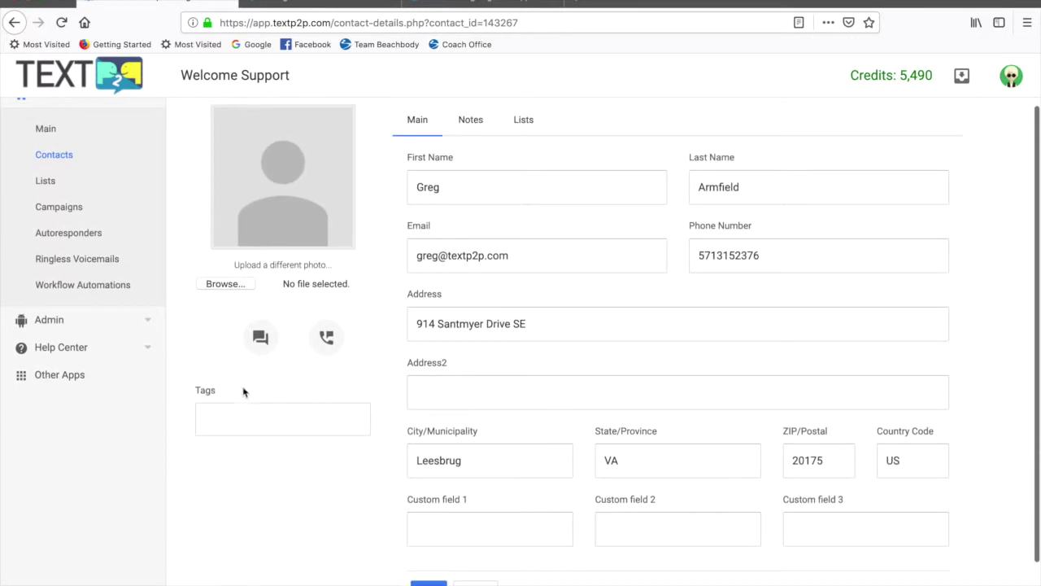
click(215, 418)
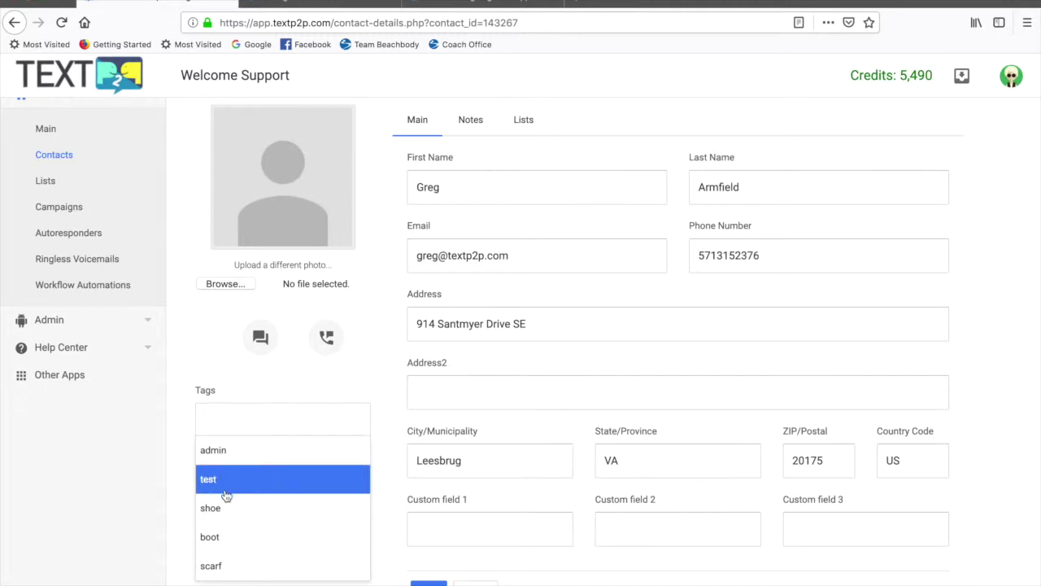
click(390, 459)
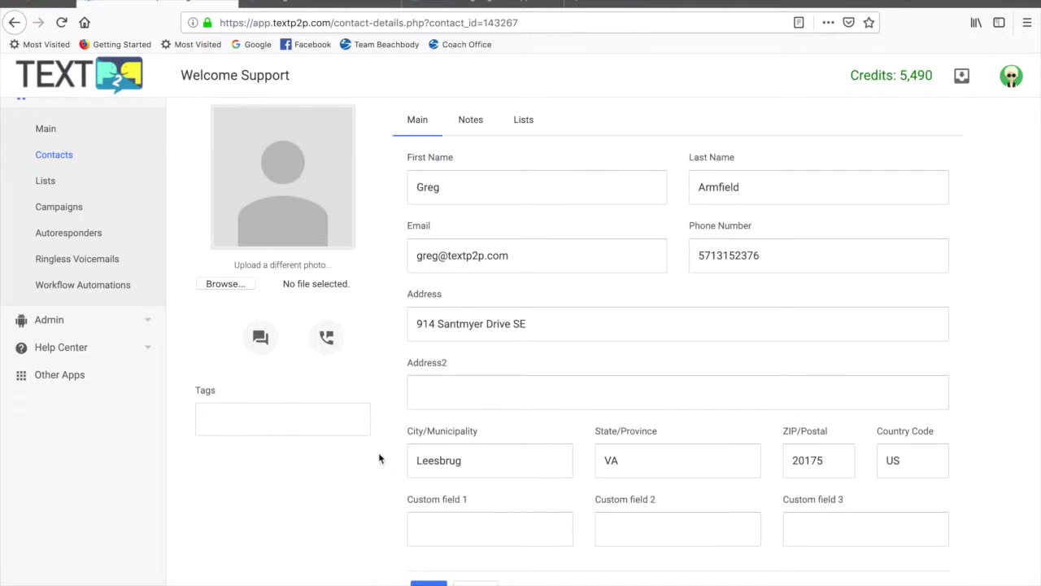
Step: Examine the contact's main detail fields, including the three custom fields
scroll(397, 423, up, 2)
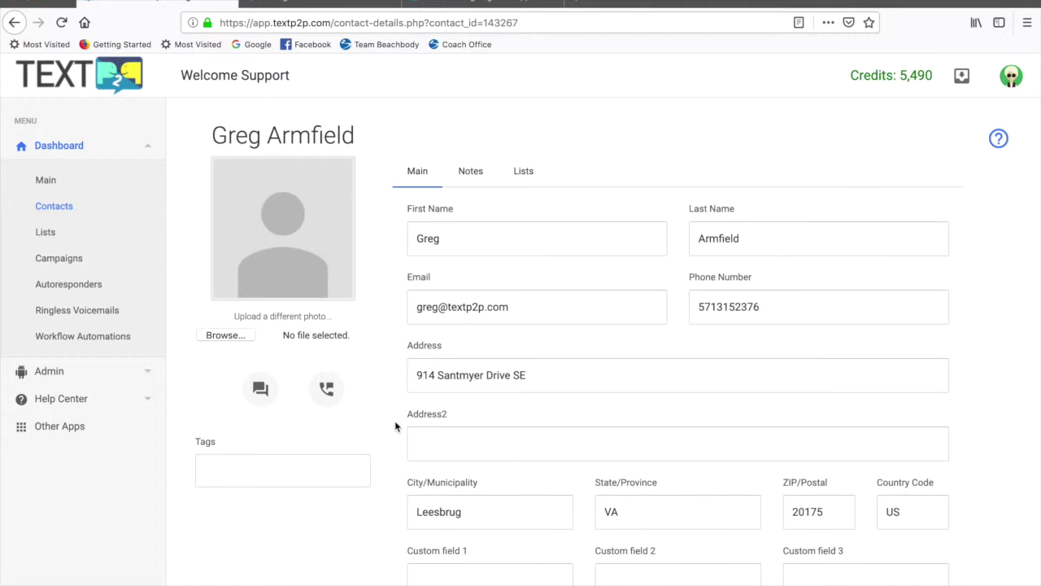
scroll(396, 427, down, 2)
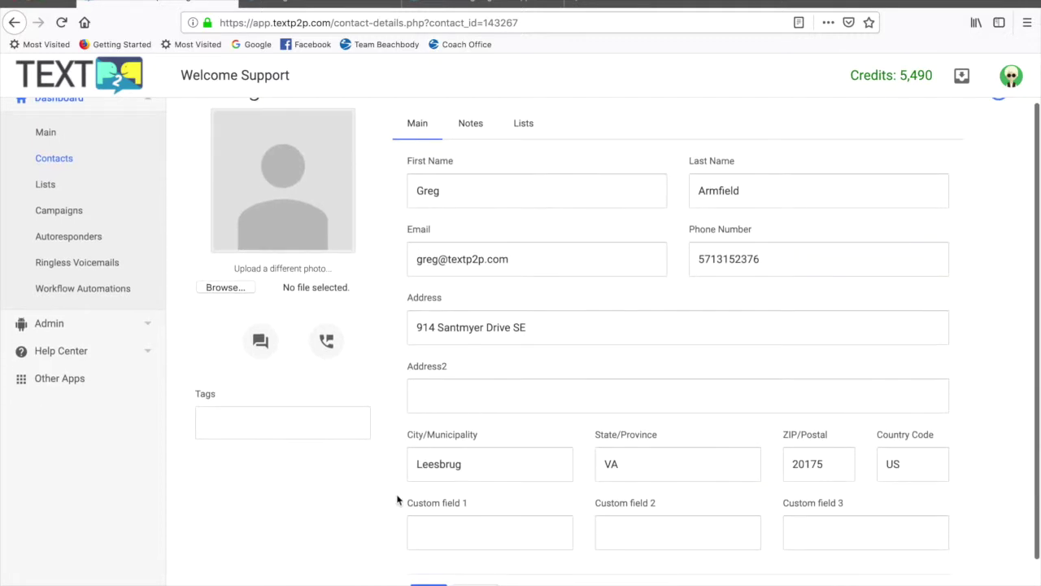
click(467, 534)
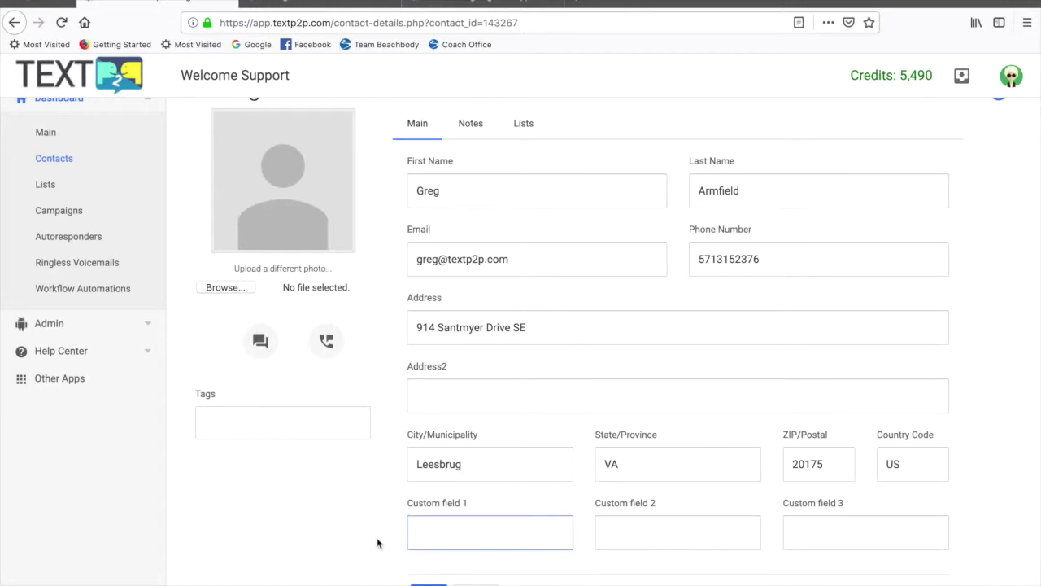
scroll(378, 551, down, 1)
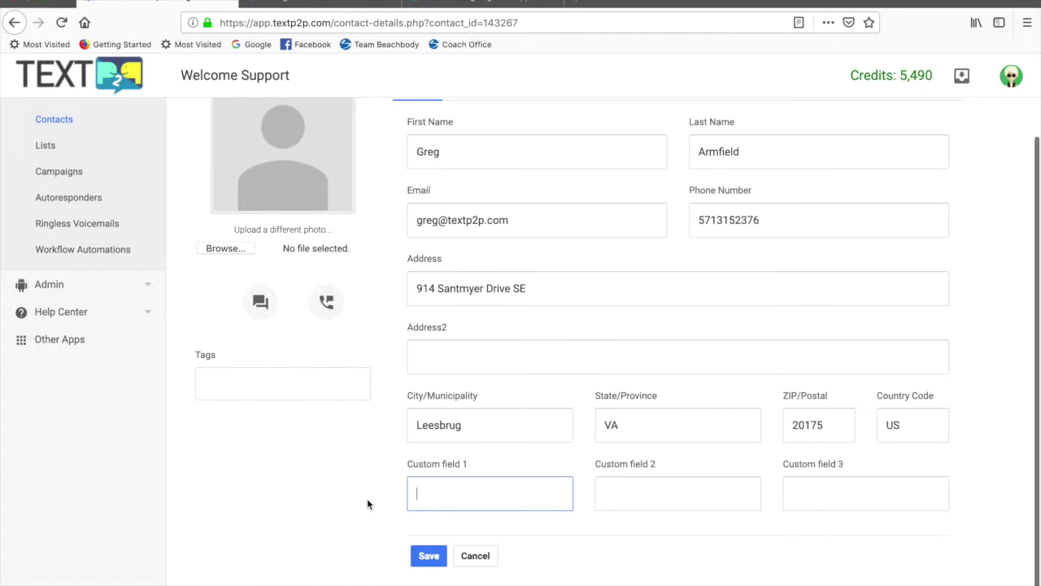
scroll(367, 504, up, 3)
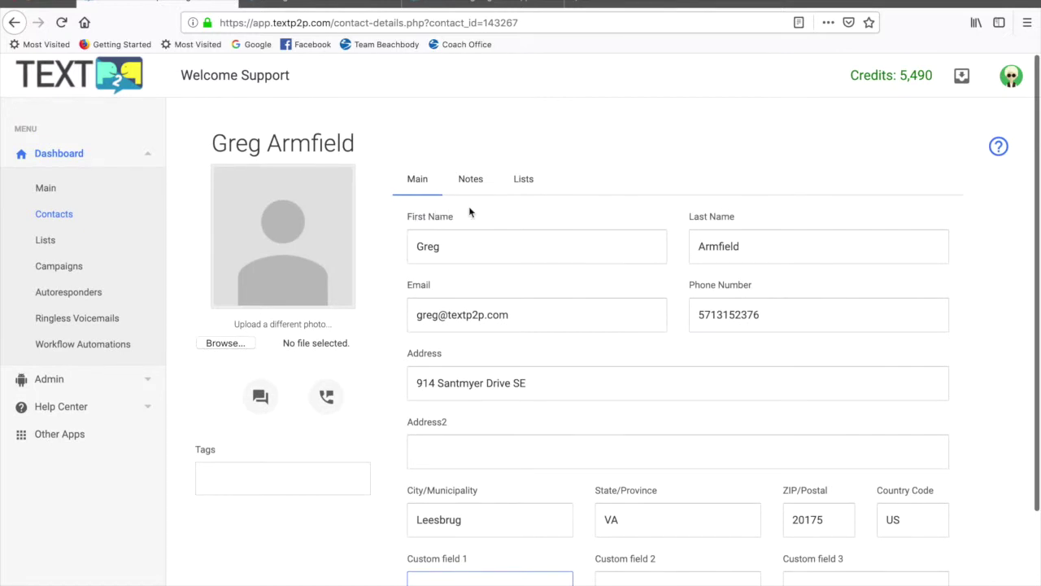
Step: View the contact's notes editor and the contact's available and assigned lists
click(474, 181)
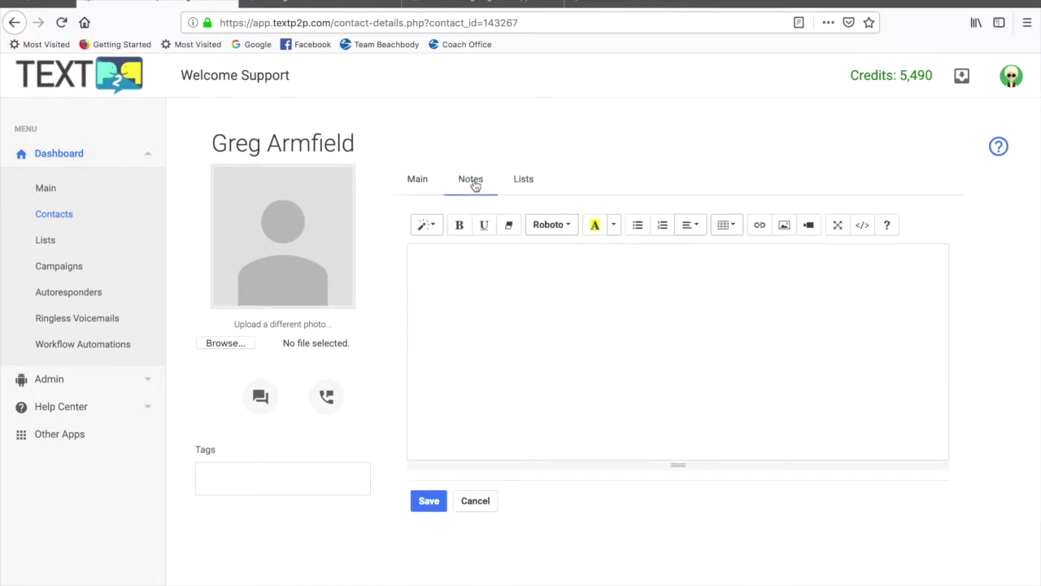
click(529, 187)
click(450, 251)
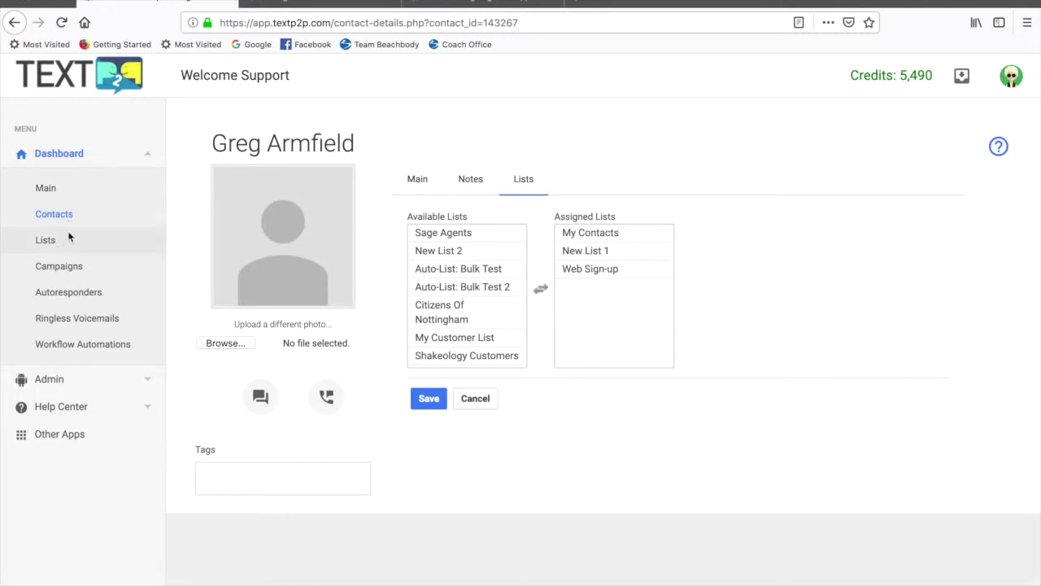
Step: Start a new text campaign and select New List 1 as its recipient list
click(80, 267)
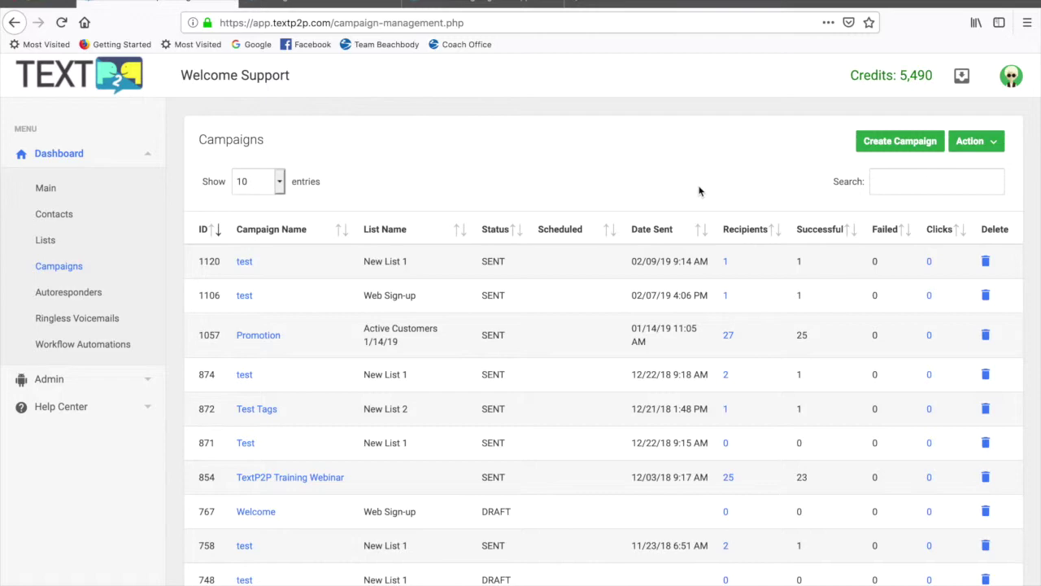
click(911, 143)
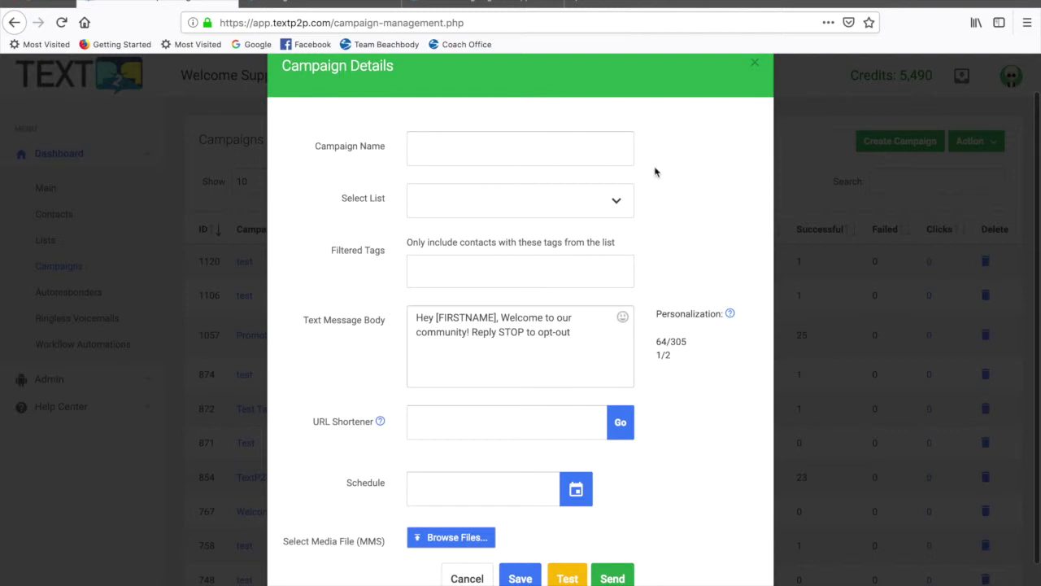
click(516, 210)
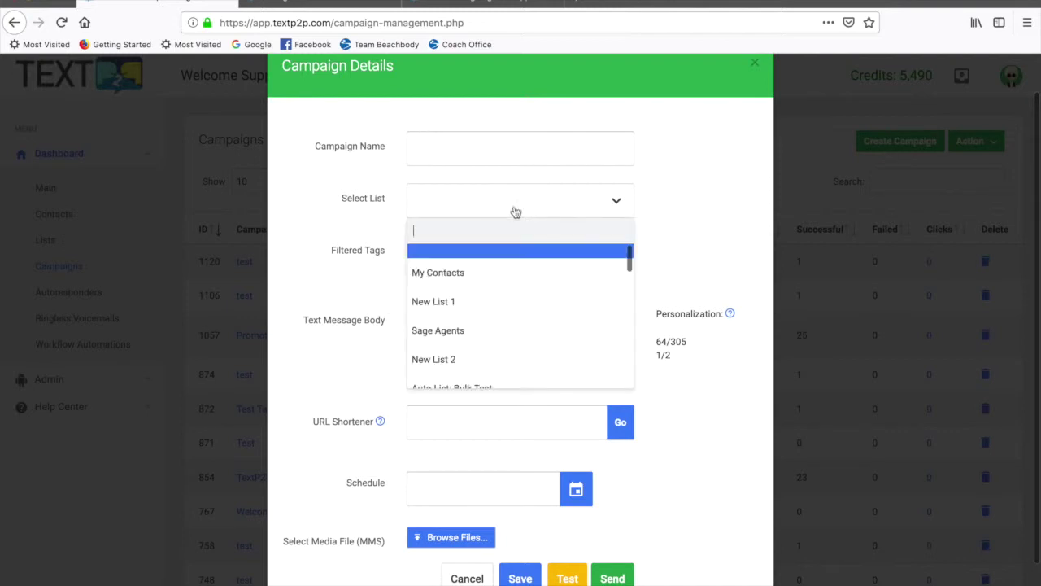
click(464, 301)
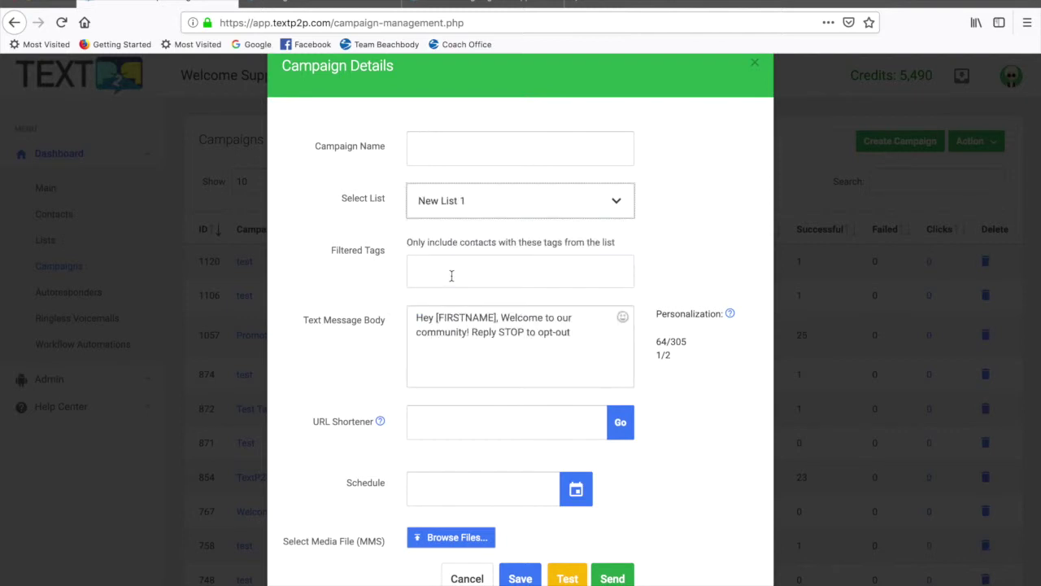
Step: View the tags available for filtering the campaign's recipients without choosing one, and examine the remaining campaign settings
click(450, 274)
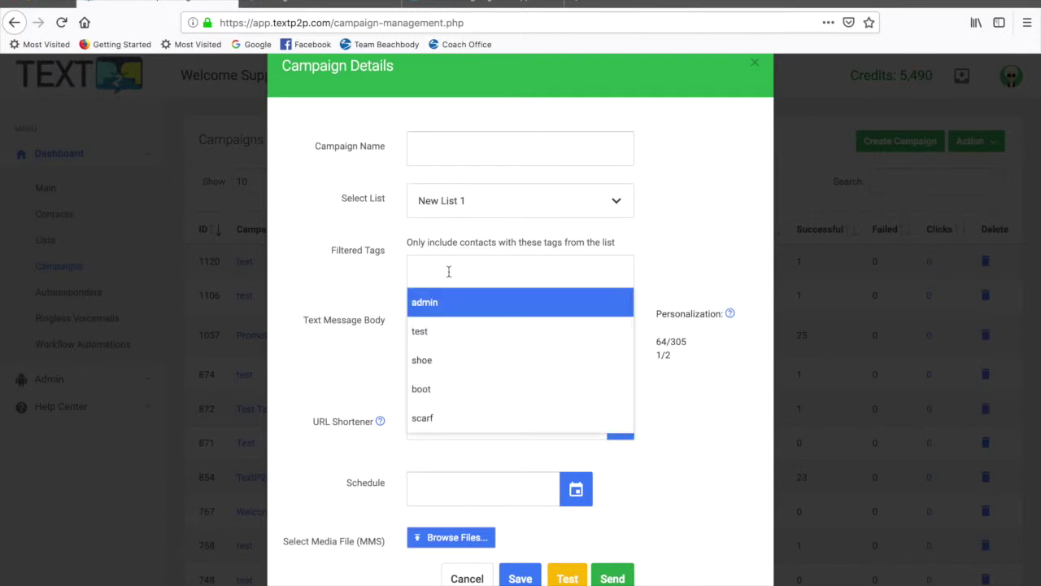
click(706, 265)
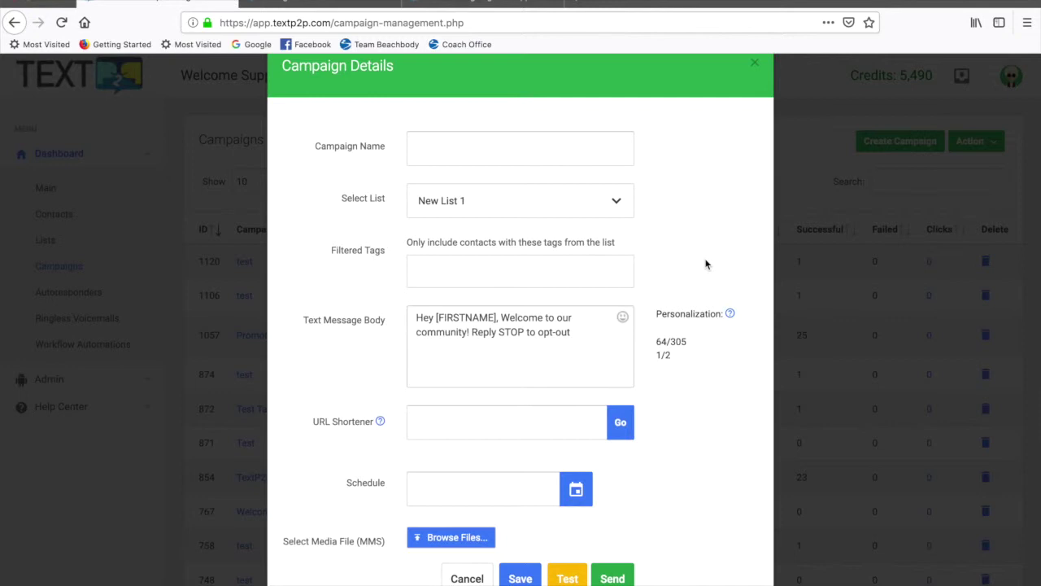
scroll(703, 275, down, 1)
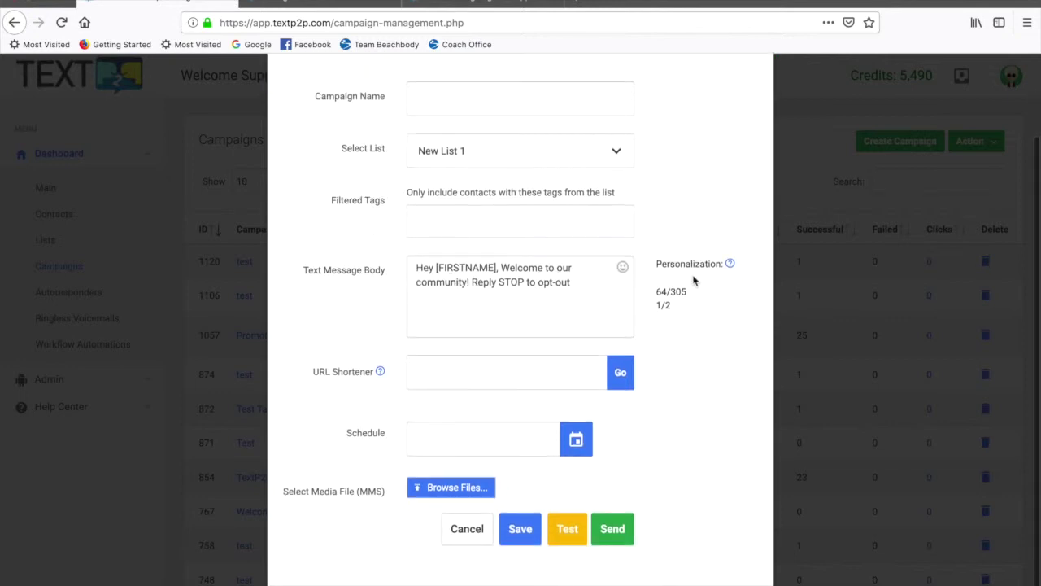
Step: Examine the text message body, highlighting the [FIRSTNAME] placeholder, the whole message and the "Reply STOP to opt-out" sentence
drag(436, 267, 497, 269)
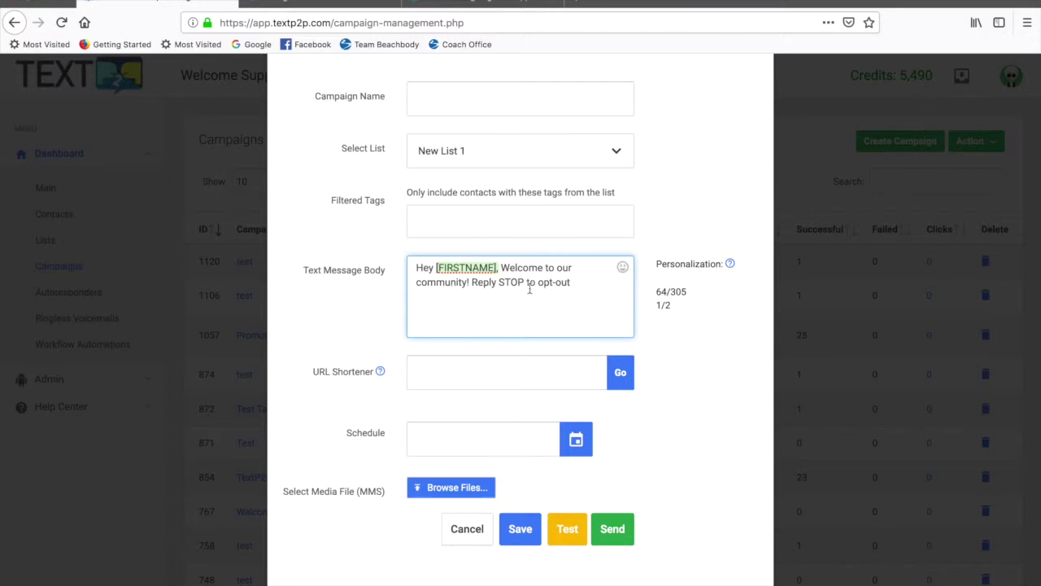
scroll(543, 307, down, 1)
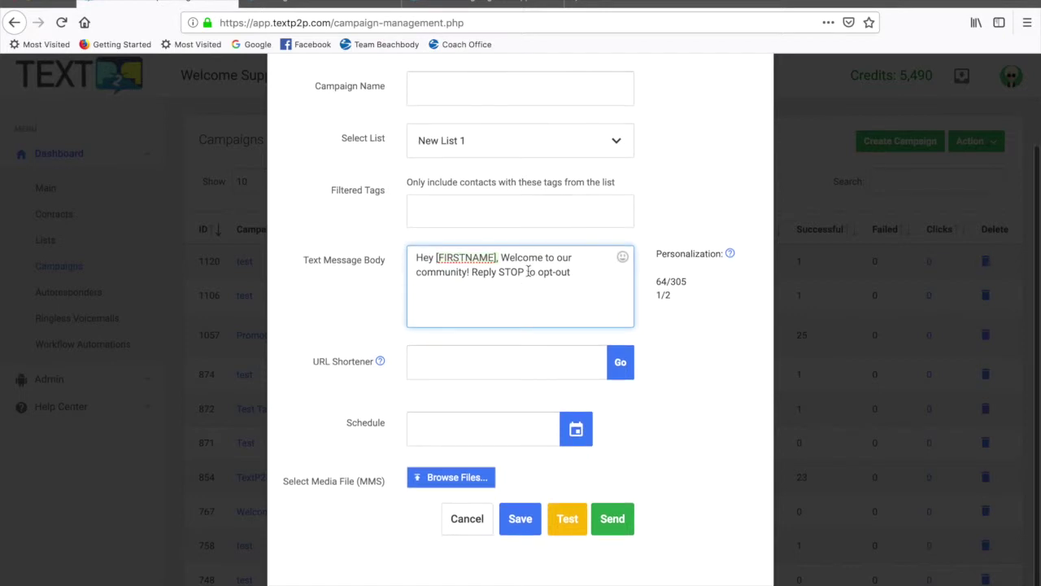
drag(420, 256, 484, 285)
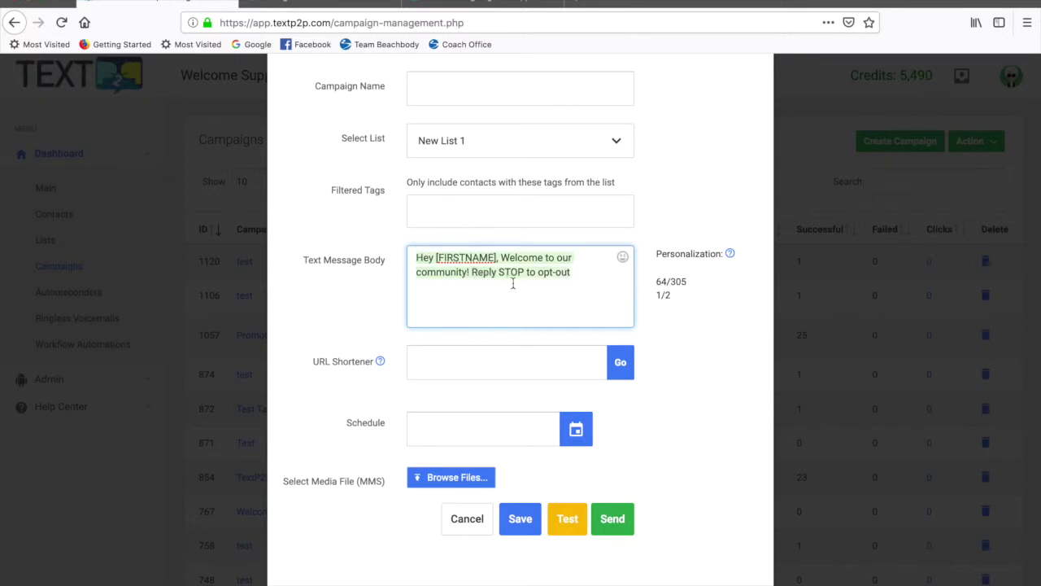
click(498, 272)
drag(471, 273, 563, 274)
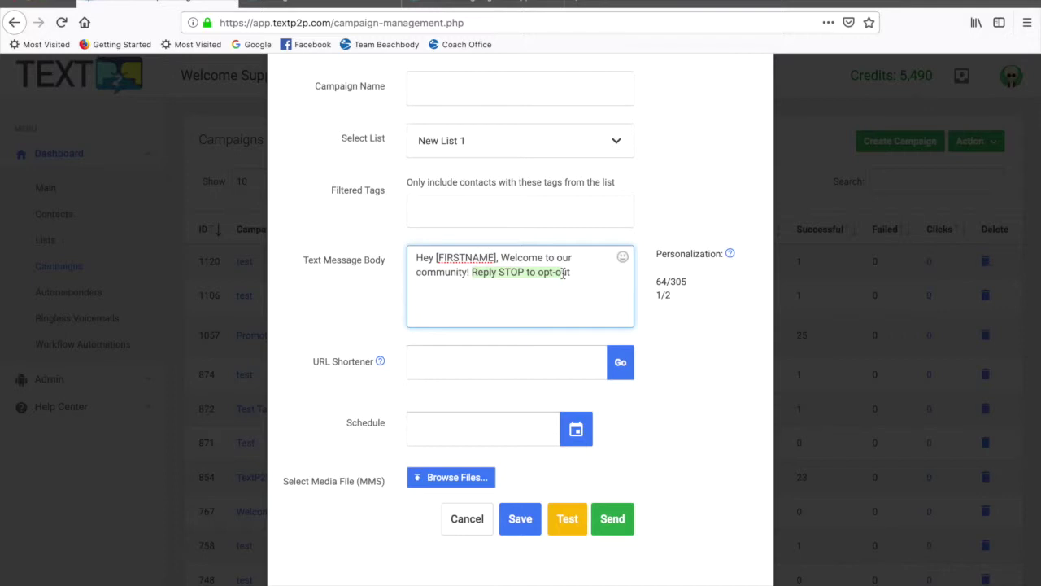
drag(563, 273, 470, 271)
Step: Lengthen the text message body with filler words such as "dkdkd dkdkd dkd" after "opt-out", ending with "kdk dkdkd"
click(590, 275)
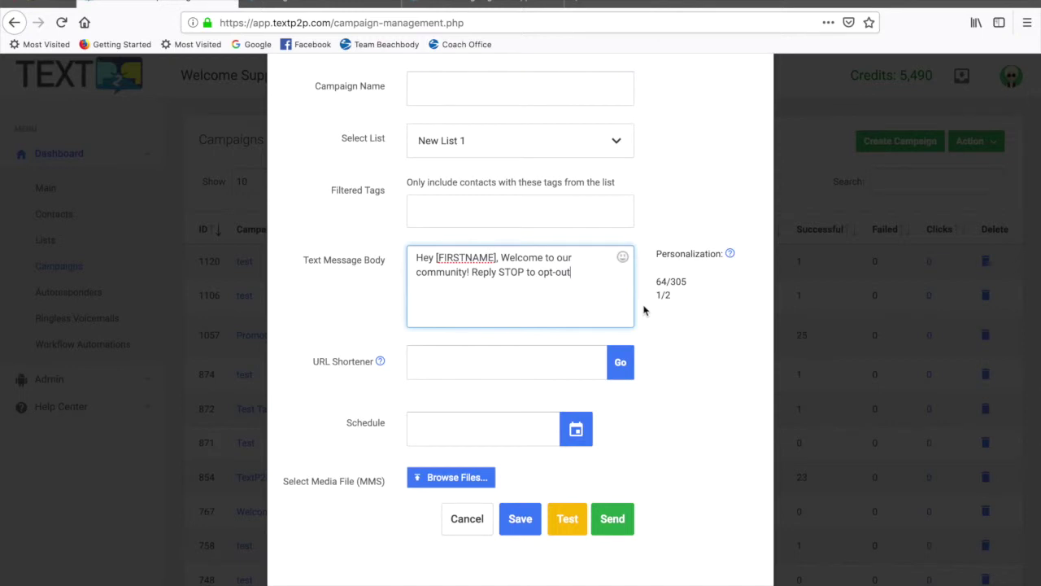
text(dkdkd dkdkd dk)
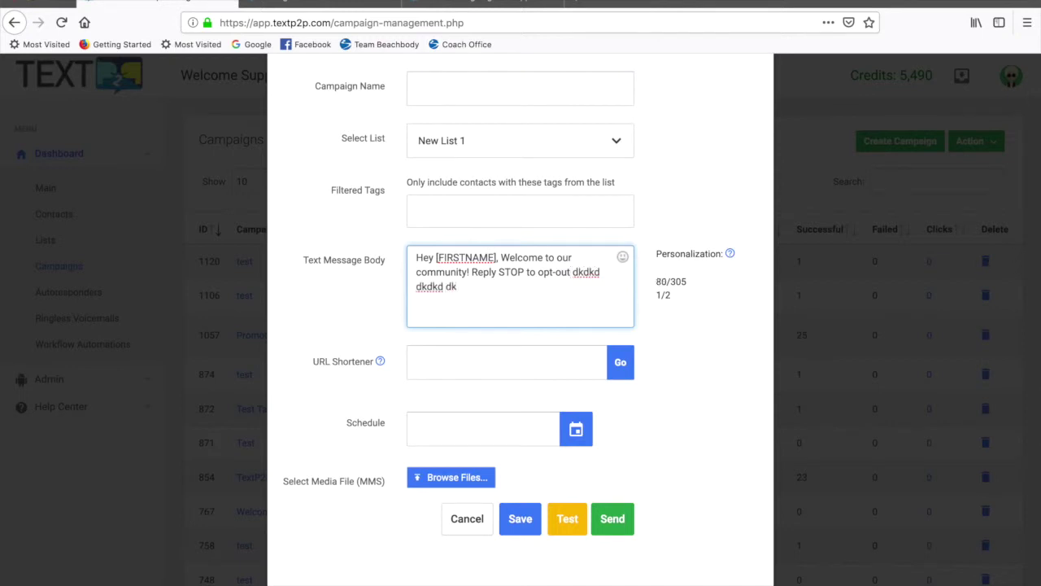
text(d kdkd dkdkd dkd dkdkd)
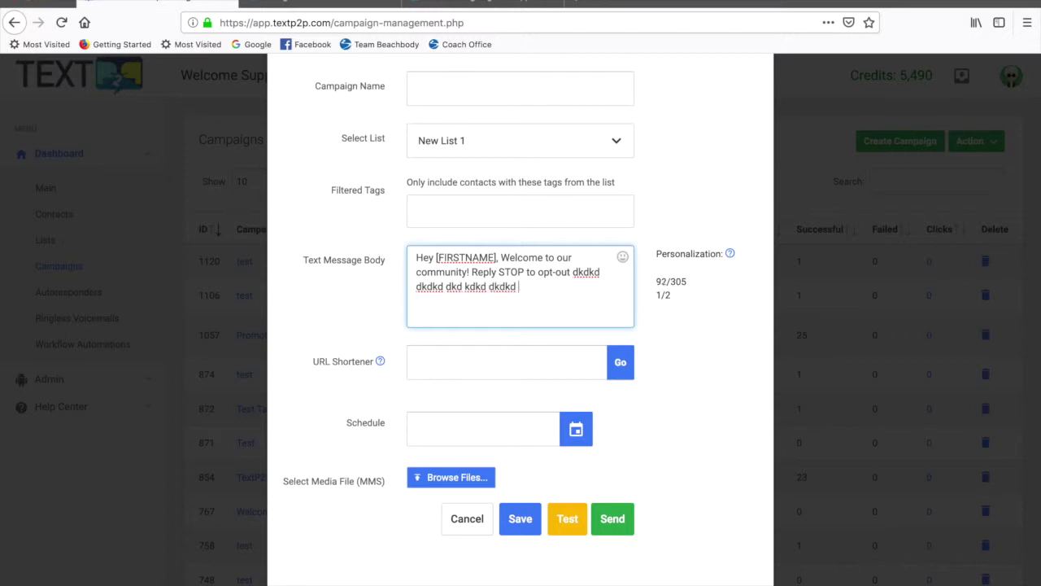
text(k dkdkd dkd dkkdkdk dk)
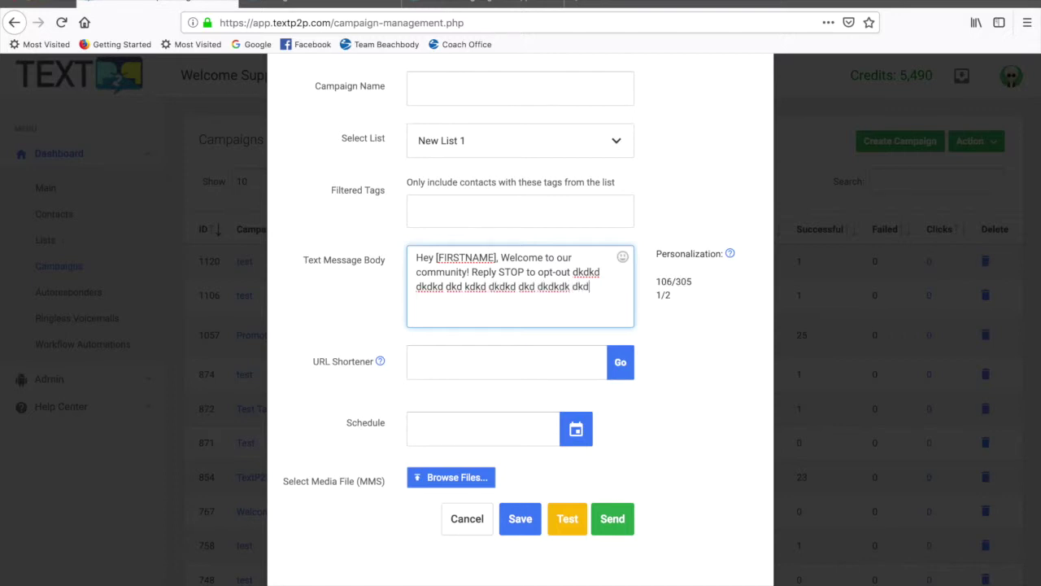
text(d dkd dkdkd d)
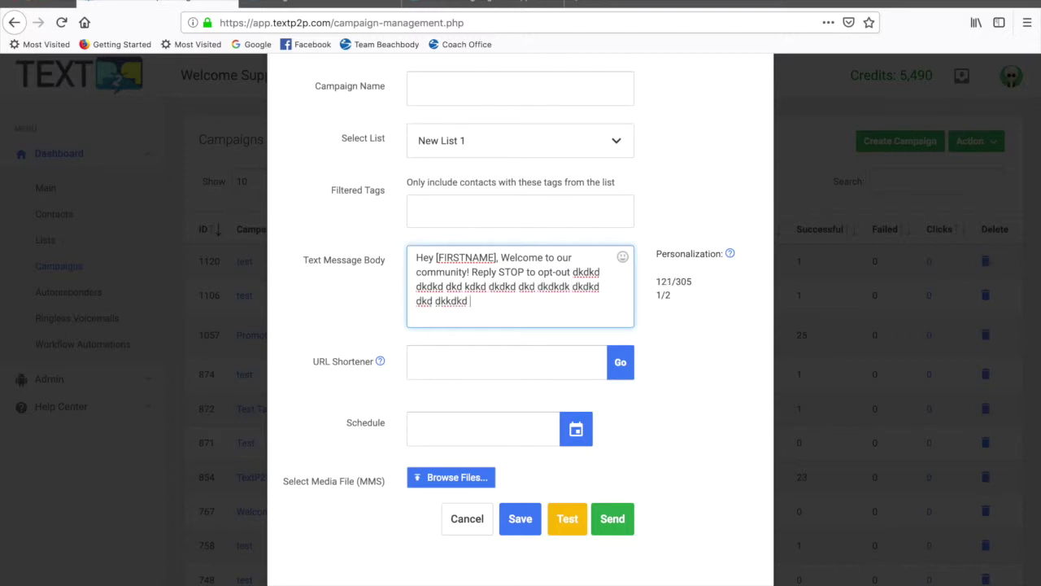
text(kd dkd)
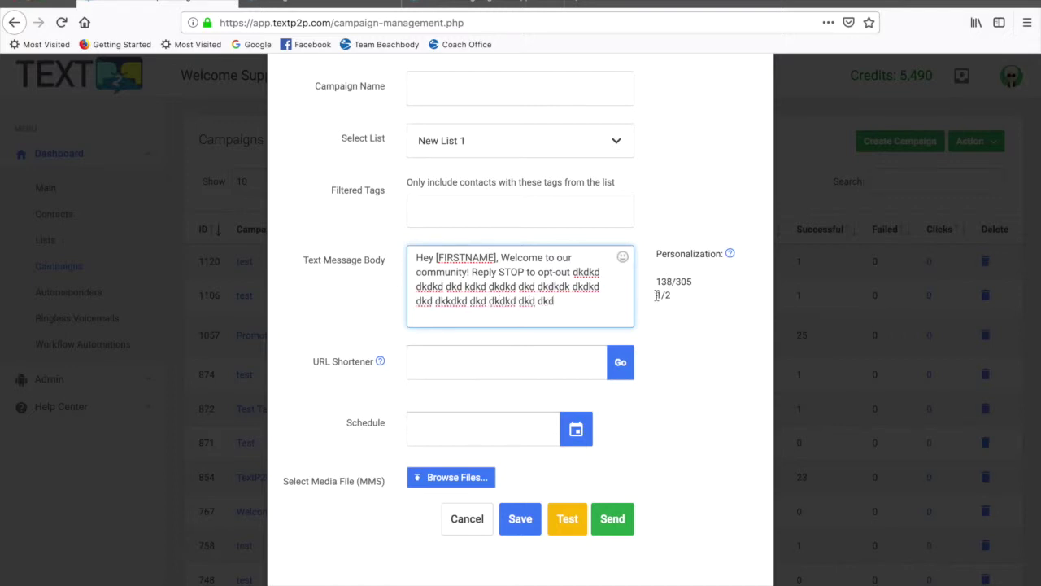
text( dkdkdkd kdk dkdkd dk)
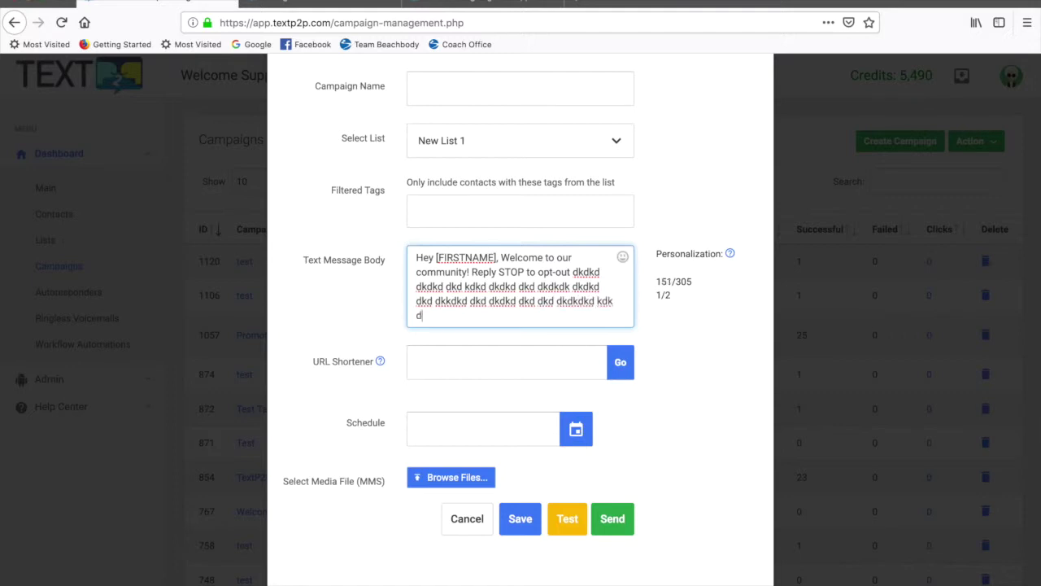
text(d)
key(BackSpace)
key(BackSpace)
key(BackSpace)
key(BackSpace)
key(BackSpace)
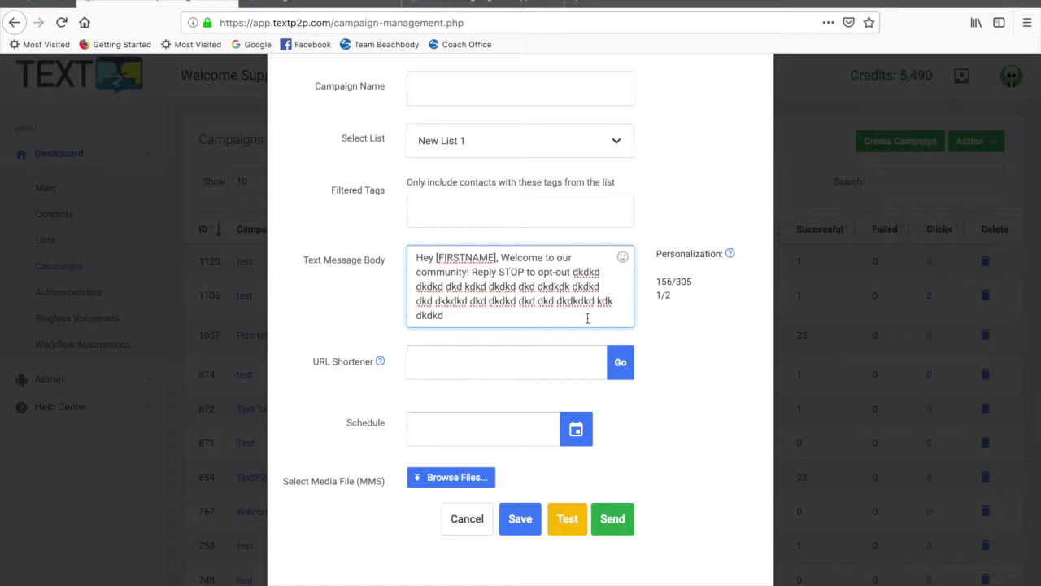
Step: Attach the starterpackage image from Downloads as the campaign's MMS media file and check the message's character limit
click(469, 478)
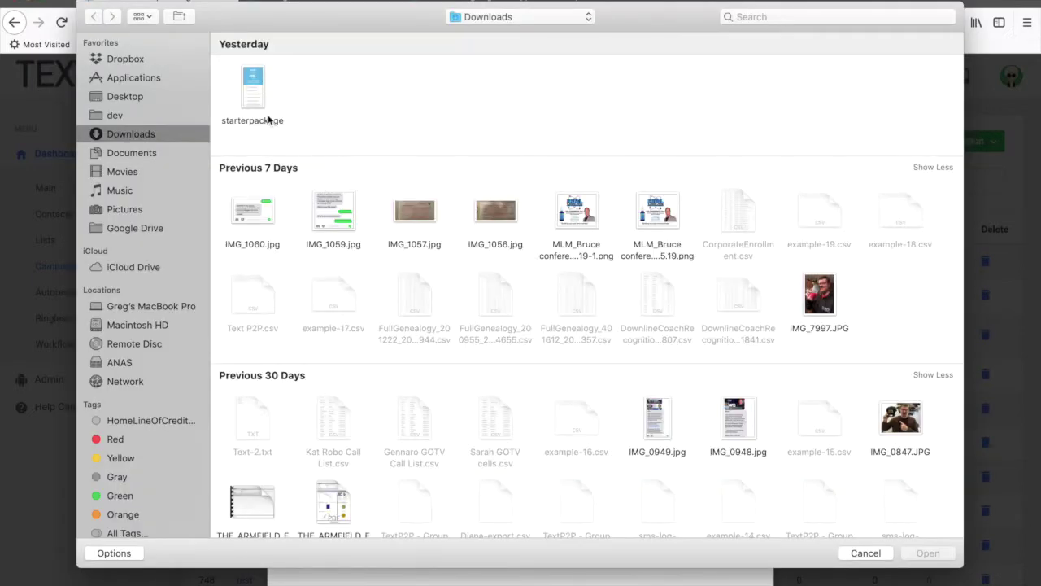
double_click(252, 98)
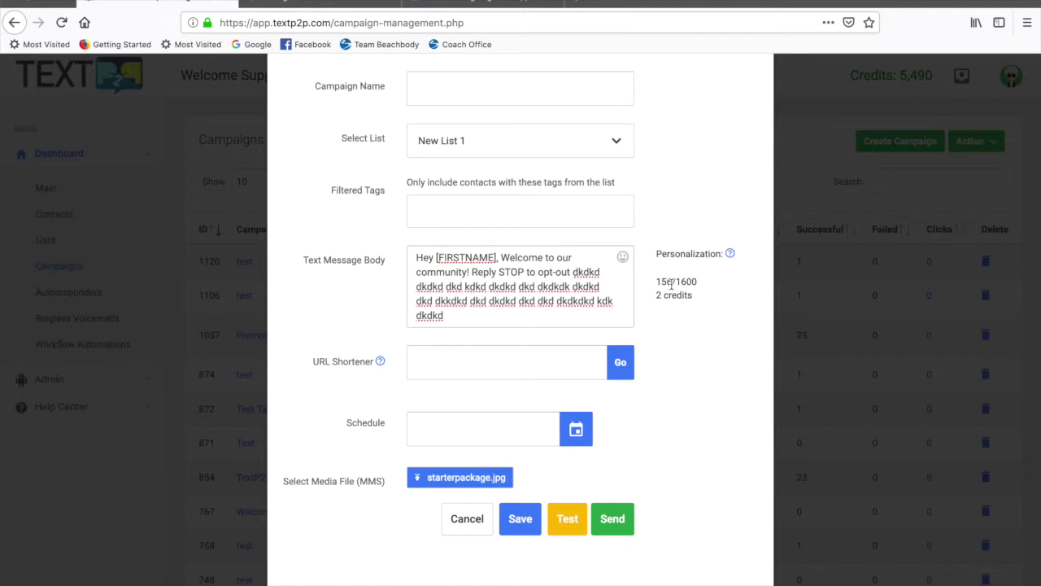
drag(657, 283, 706, 288)
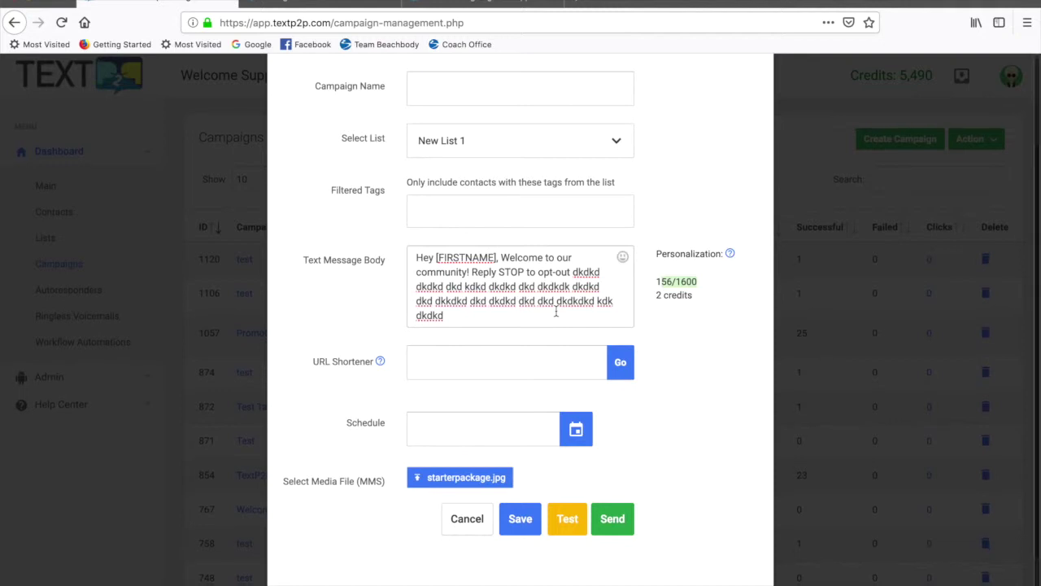
Step: Insert a sad-face emoji at the end of the text message body and close the emoji picker
scroll(556, 312, down, 1)
click(483, 315)
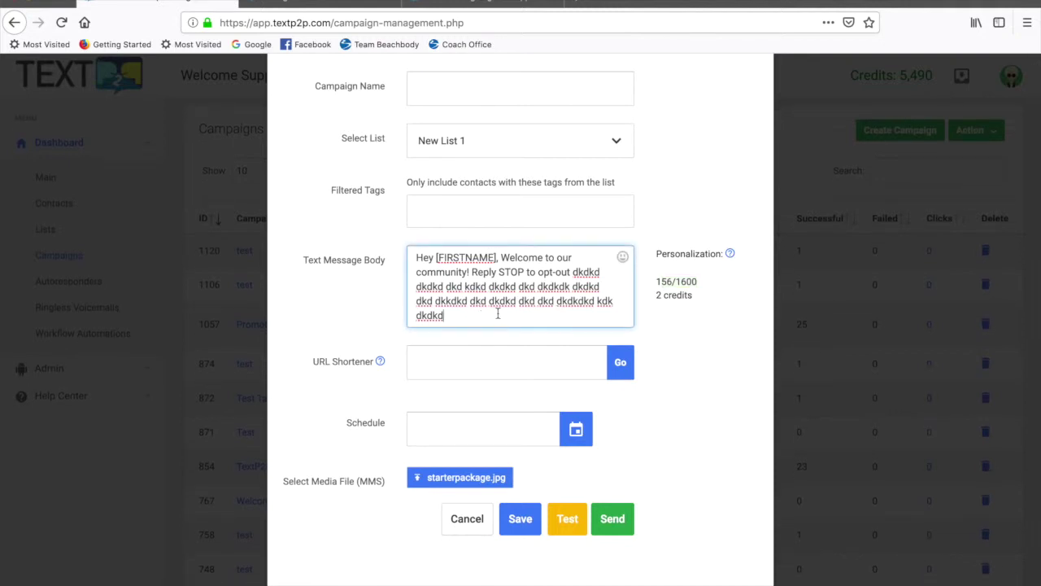
click(622, 257)
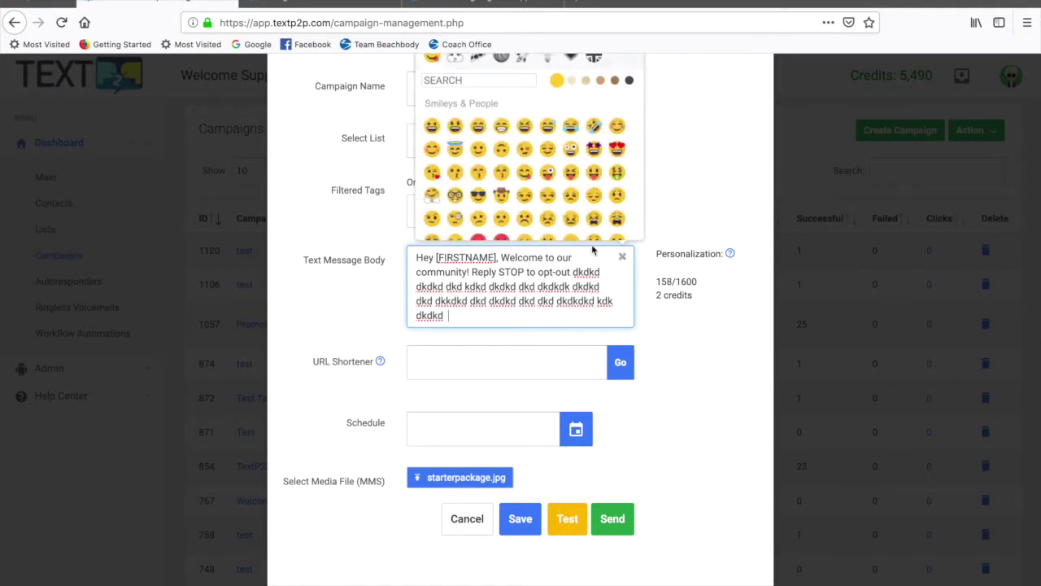
click(570, 196)
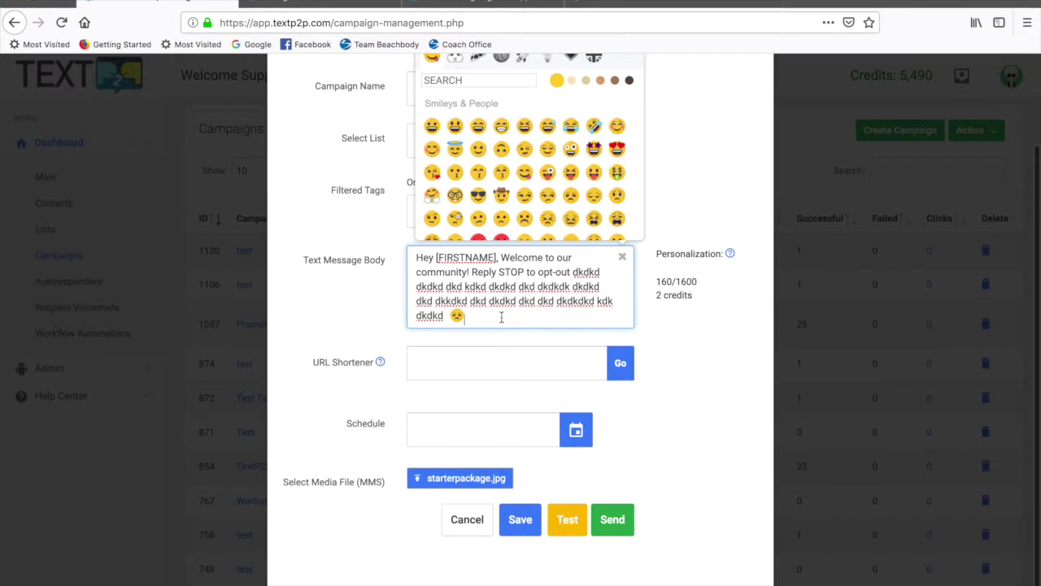
click(622, 259)
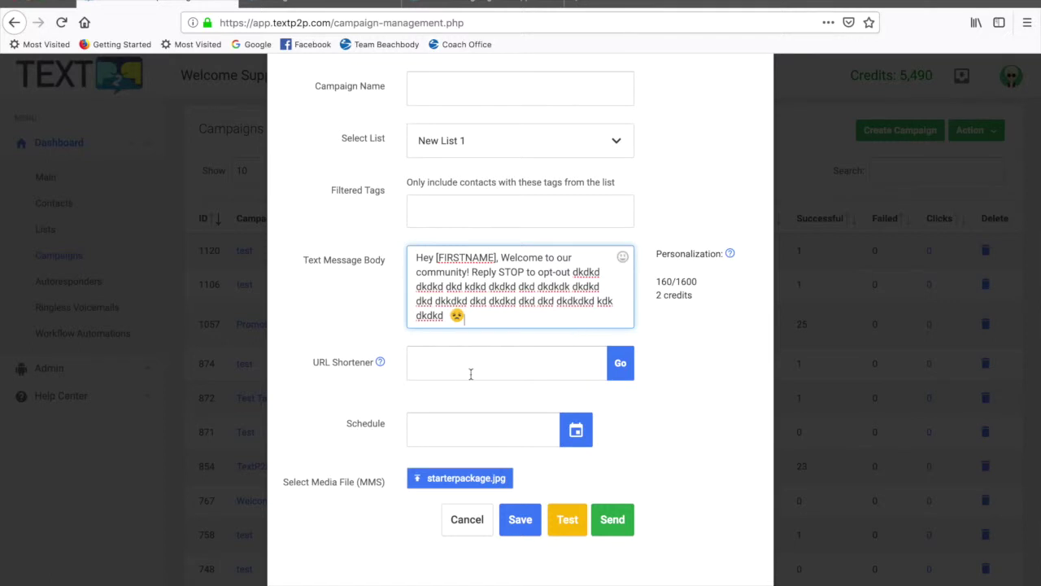
click(432, 363)
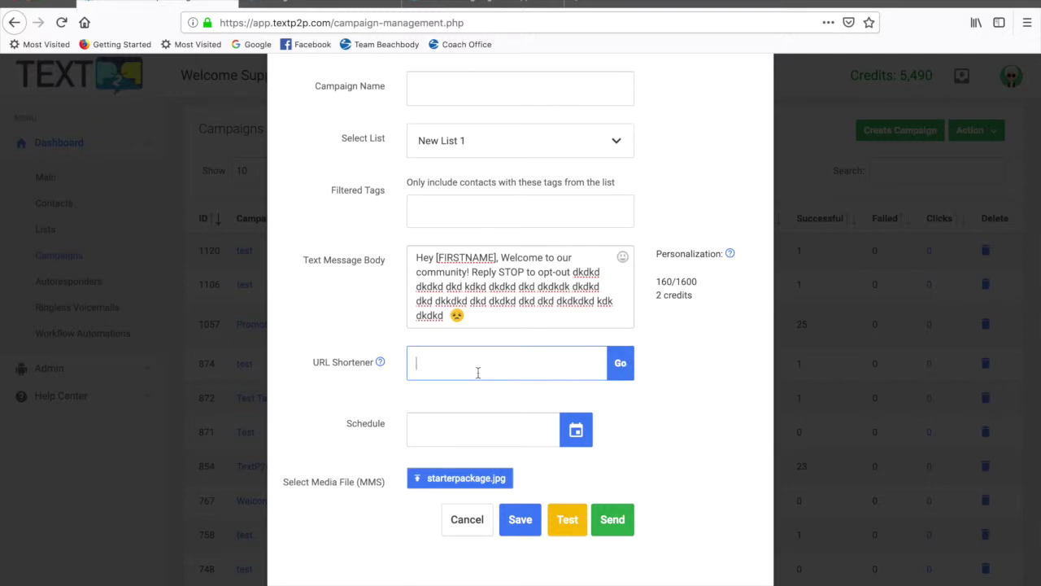
text(www.google.com)
click(621, 372)
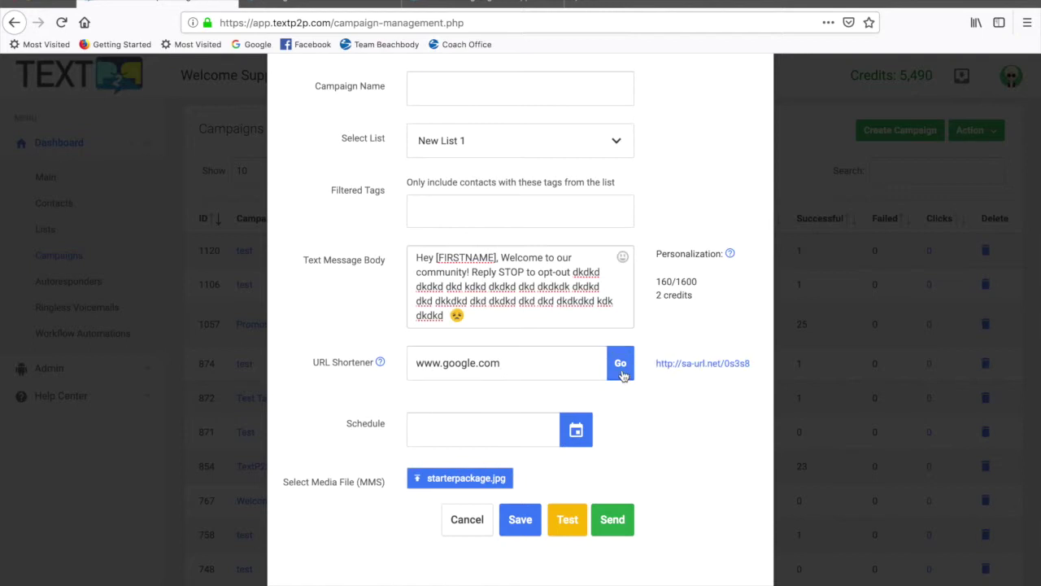
drag(760, 363, 652, 366)
key(ctrl+c)
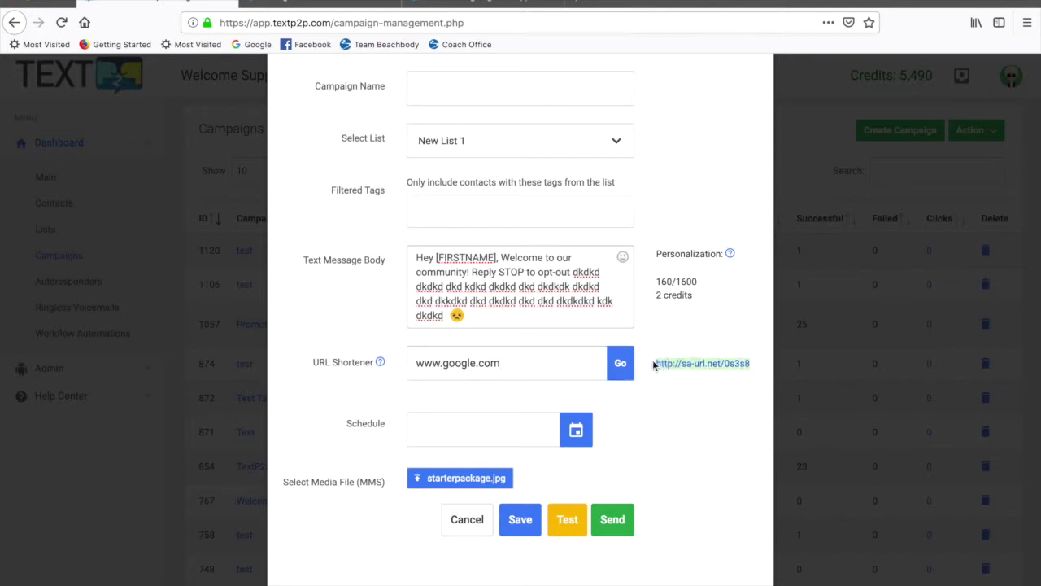
click(532, 321)
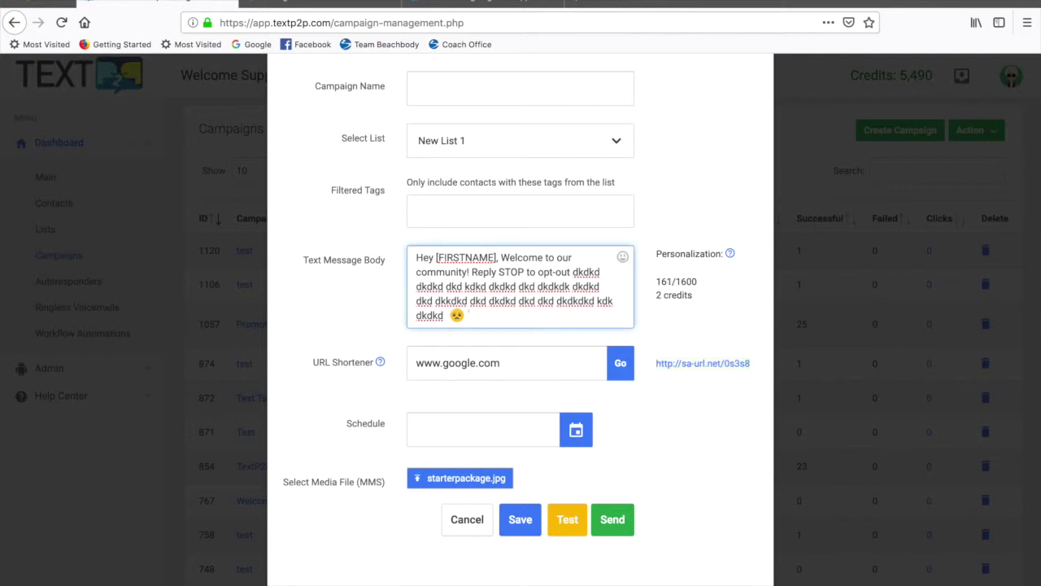
key(ctrl+v)
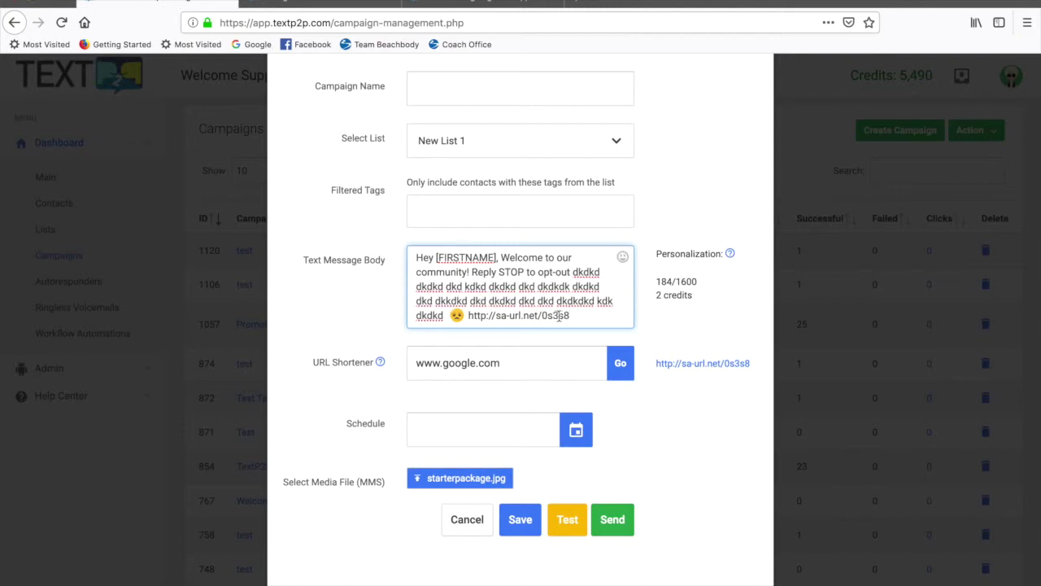
Step: Schedule the campaign for 11 March 2019 at 3:30 PM
scroll(660, 424, down, 1)
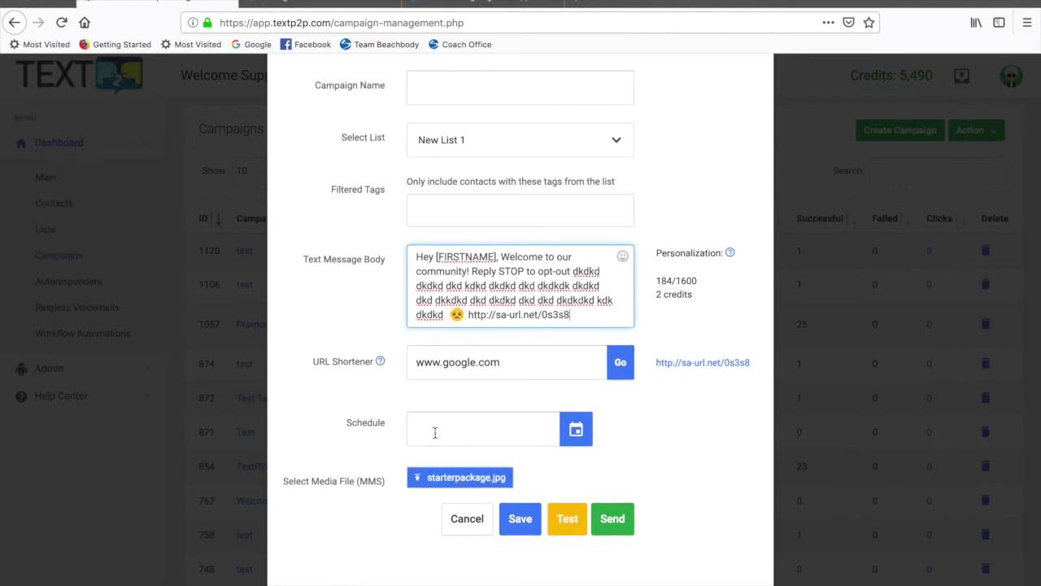
click(582, 440)
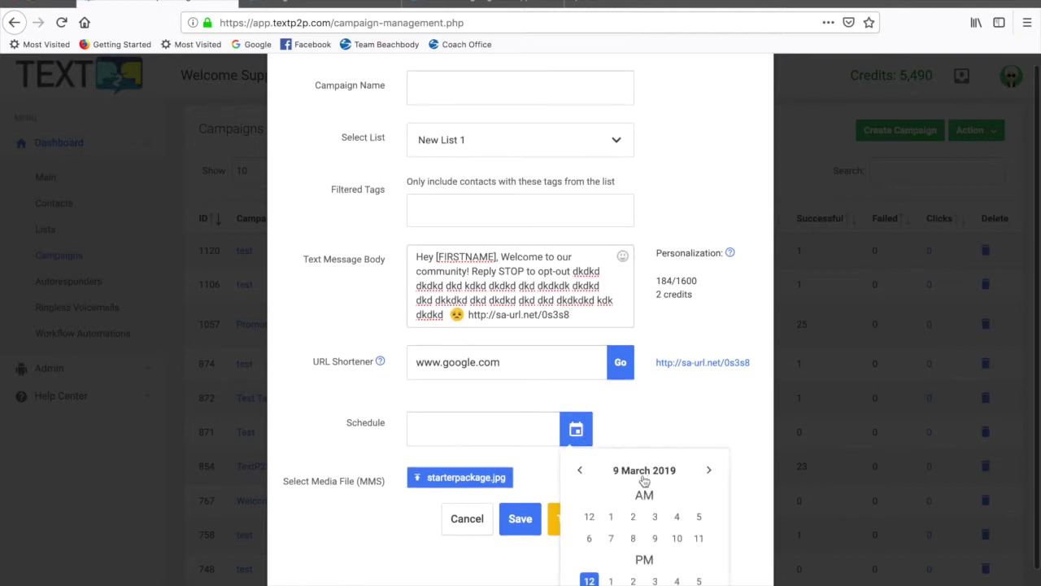
scroll(681, 545, down, 1)
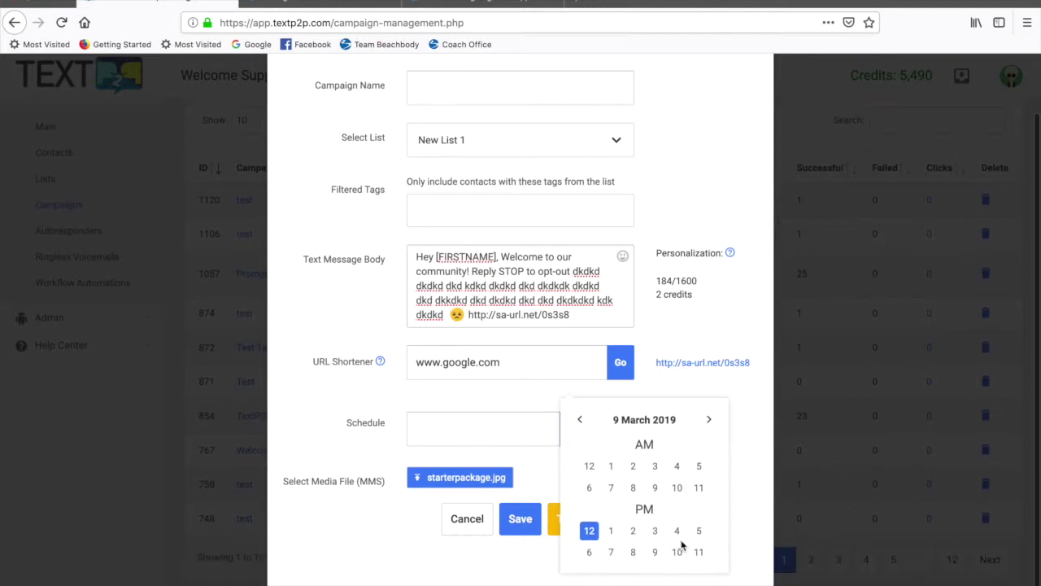
click(708, 420)
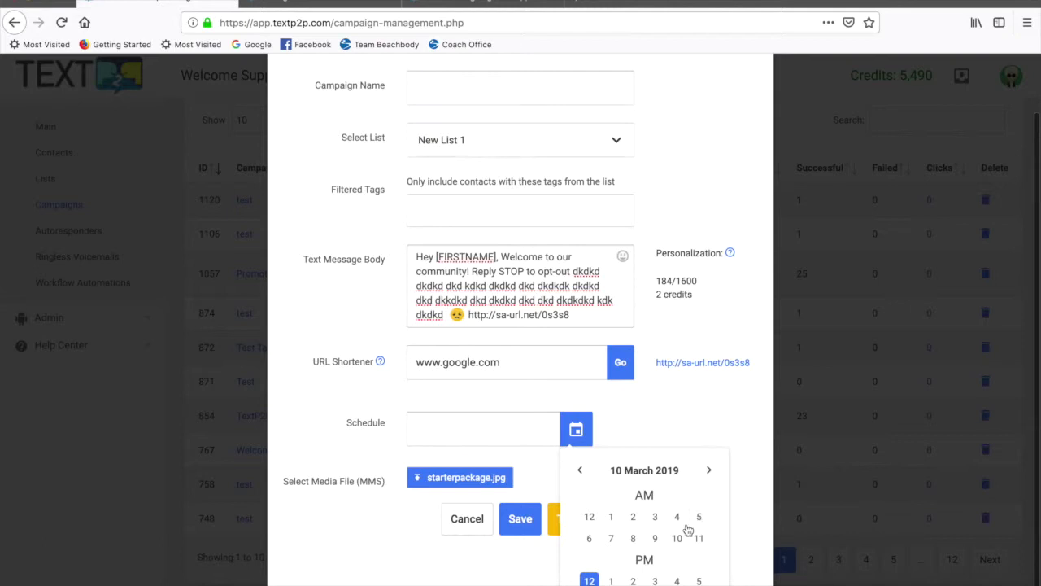
click(711, 475)
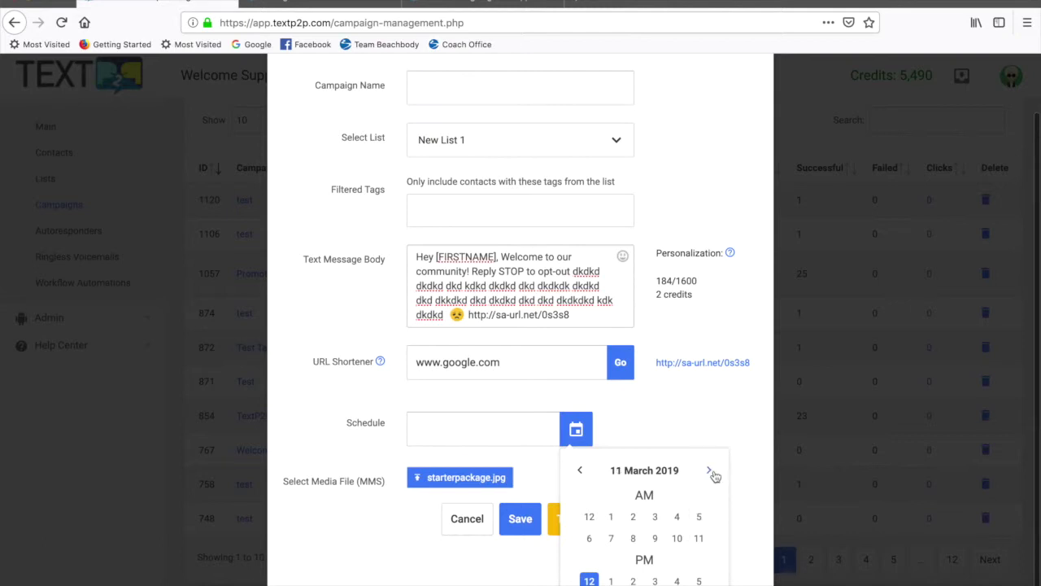
click(655, 580)
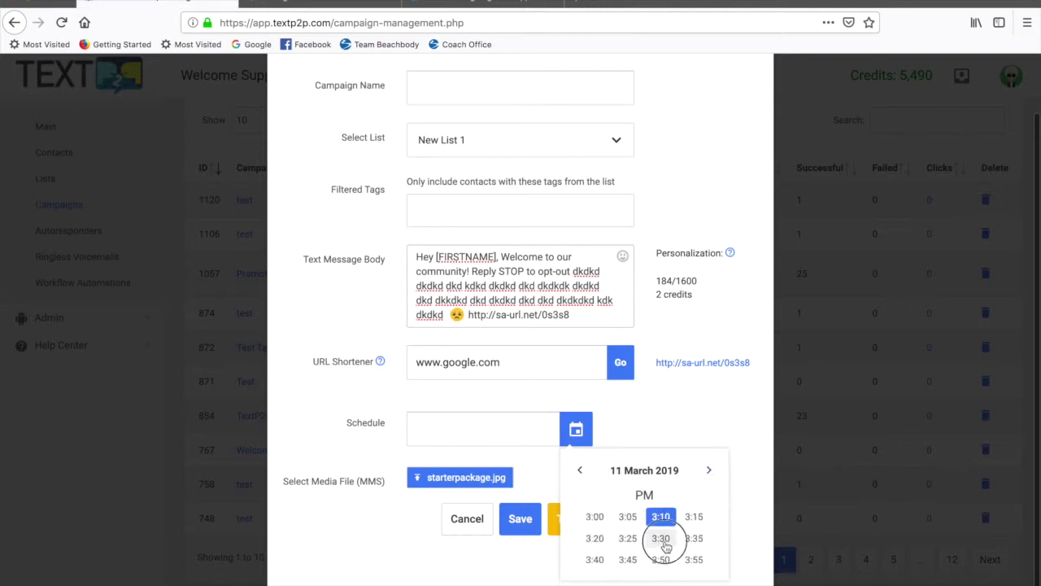
click(661, 538)
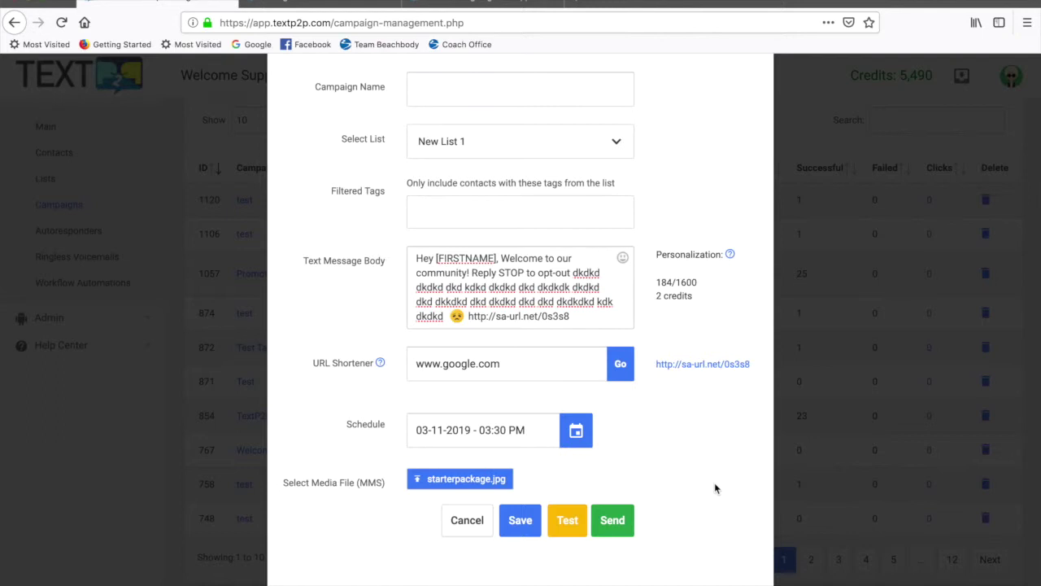
Step: Name the campaign "test campaign"
scroll(715, 488, down, 1)
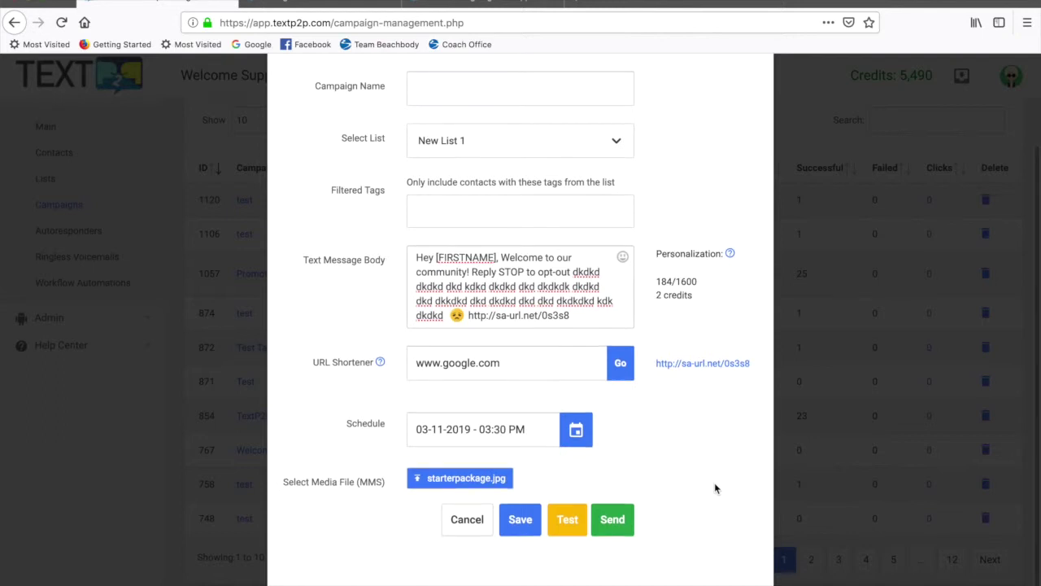
scroll(715, 488, down, 1)
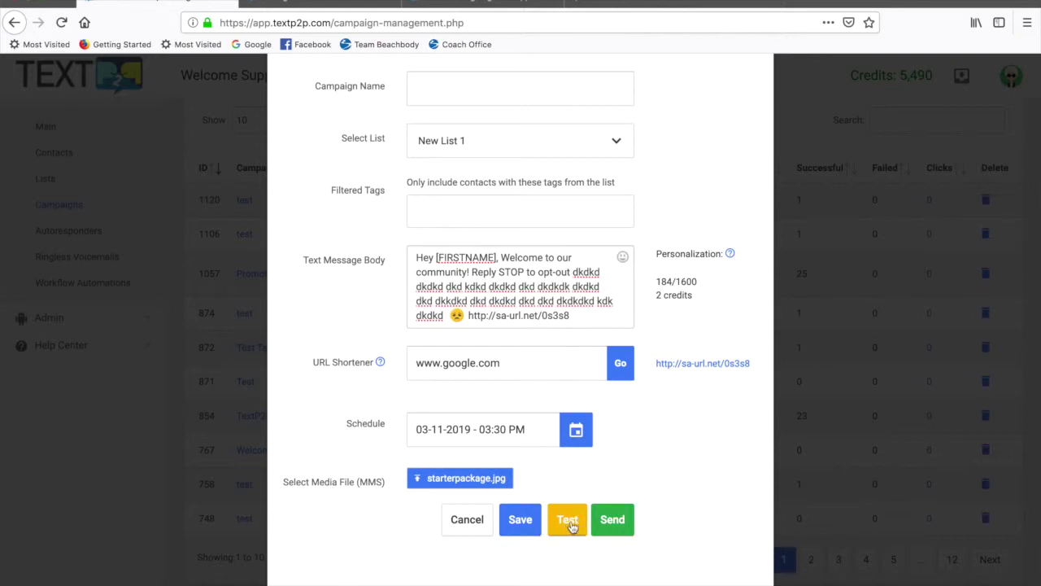
click(468, 89)
text(test)
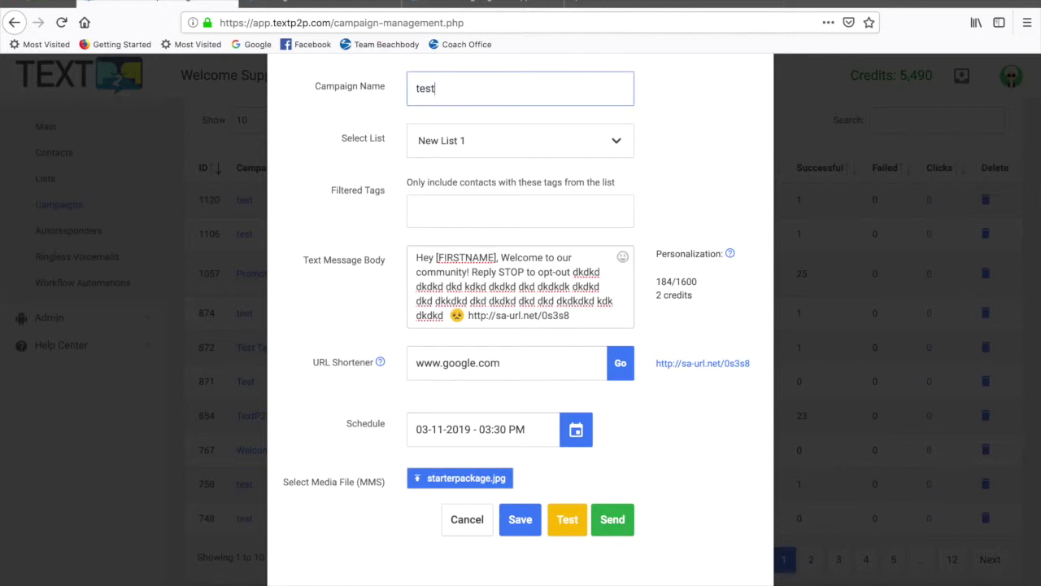
text( campaign)
scroll(696, 240, down, 1)
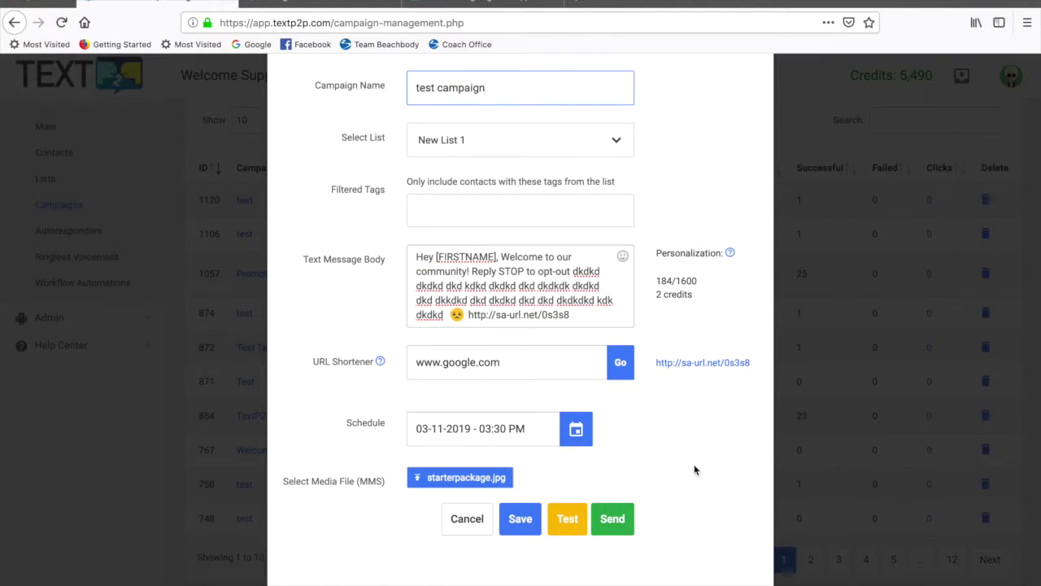
Step: Save the test campaign as a draft
click(528, 524)
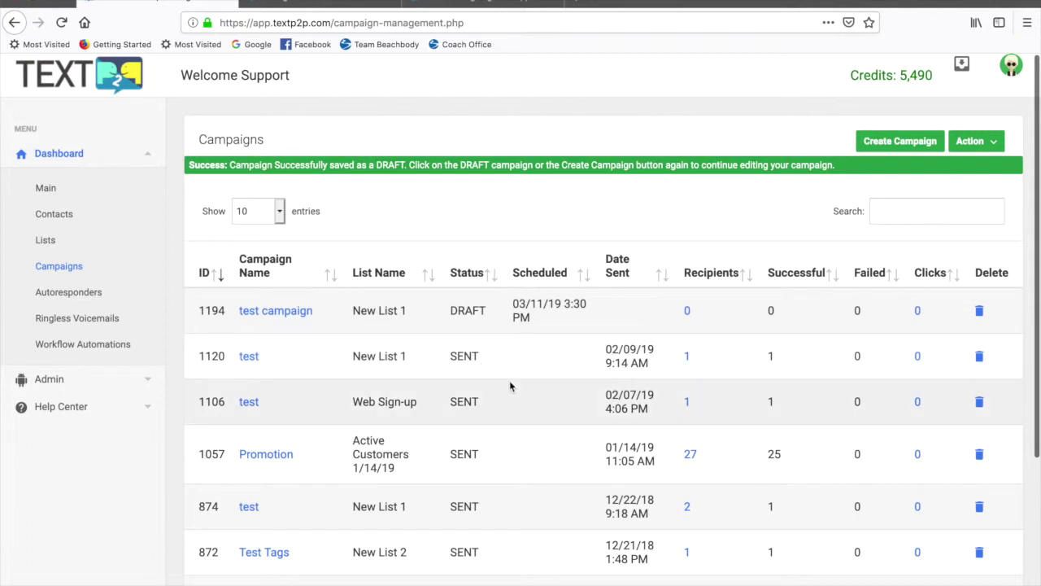
Step: Look through the campaigns list with its statuses and schedules, and check which additional campaign actions are offered
scroll(510, 383, down, 1)
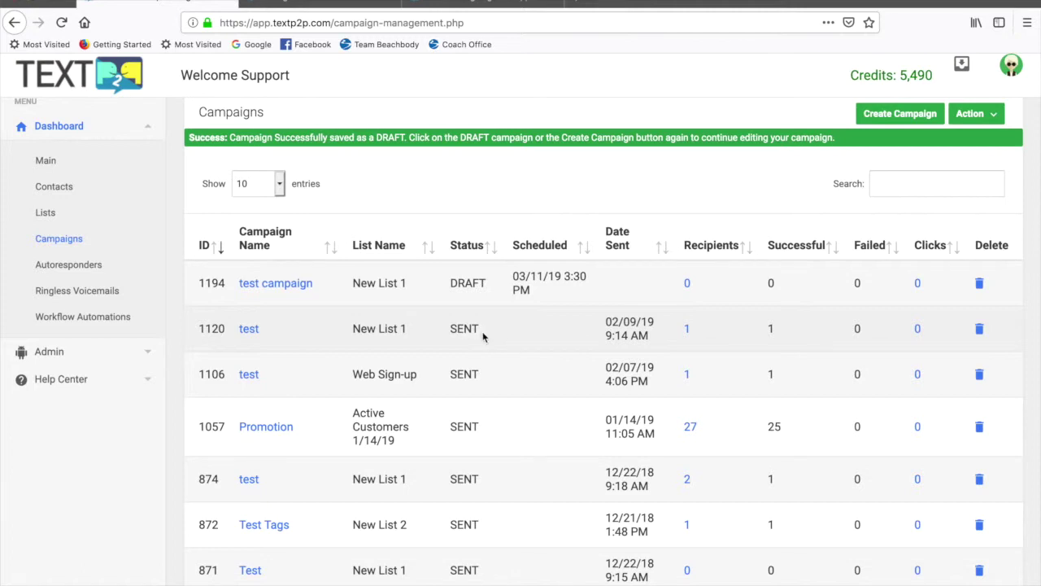
scroll(494, 365, down, 2)
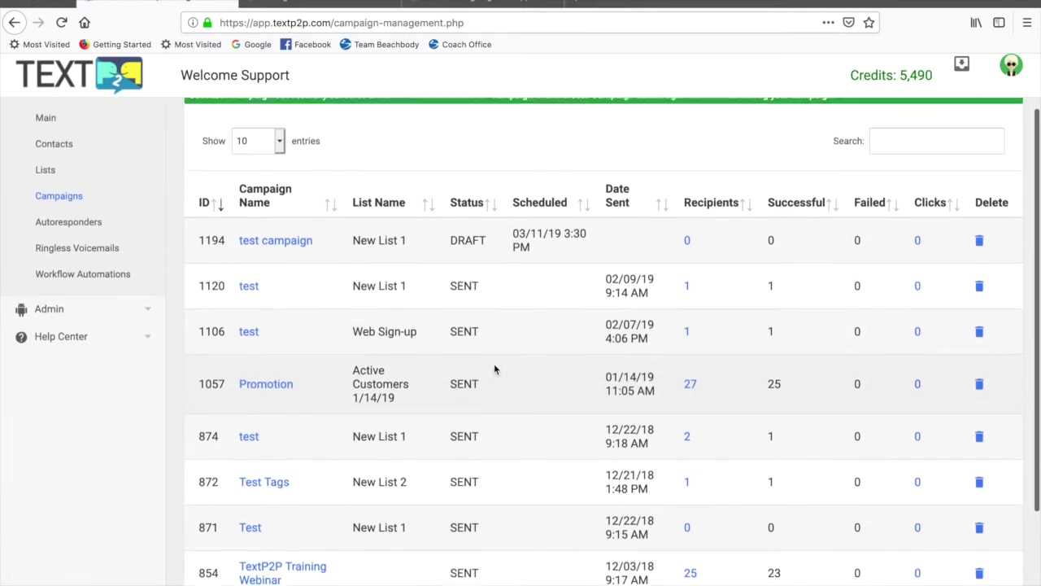
scroll(494, 369, up, 1)
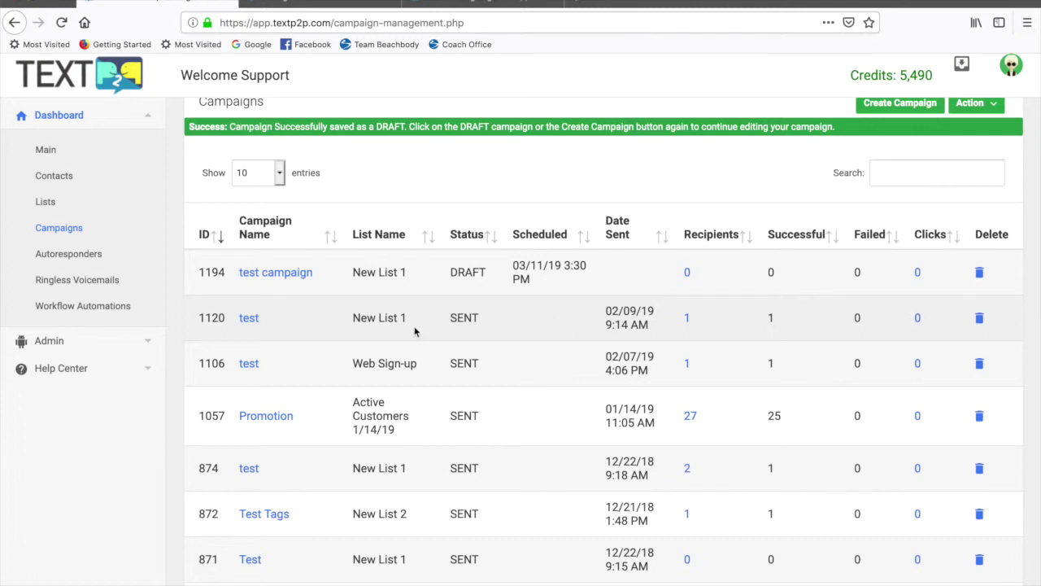
scroll(414, 331, down, 2)
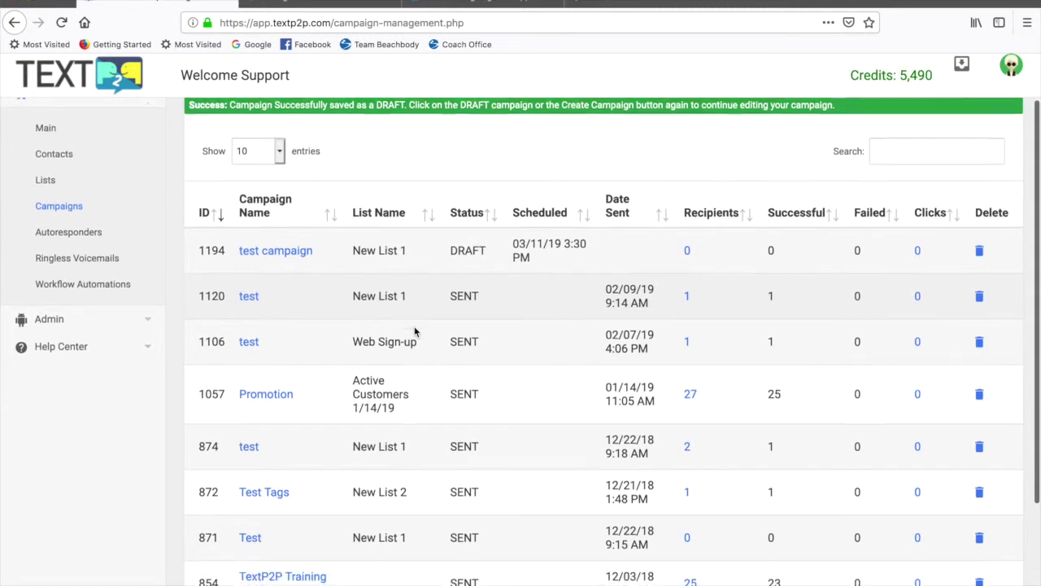
scroll(414, 330, up, 2)
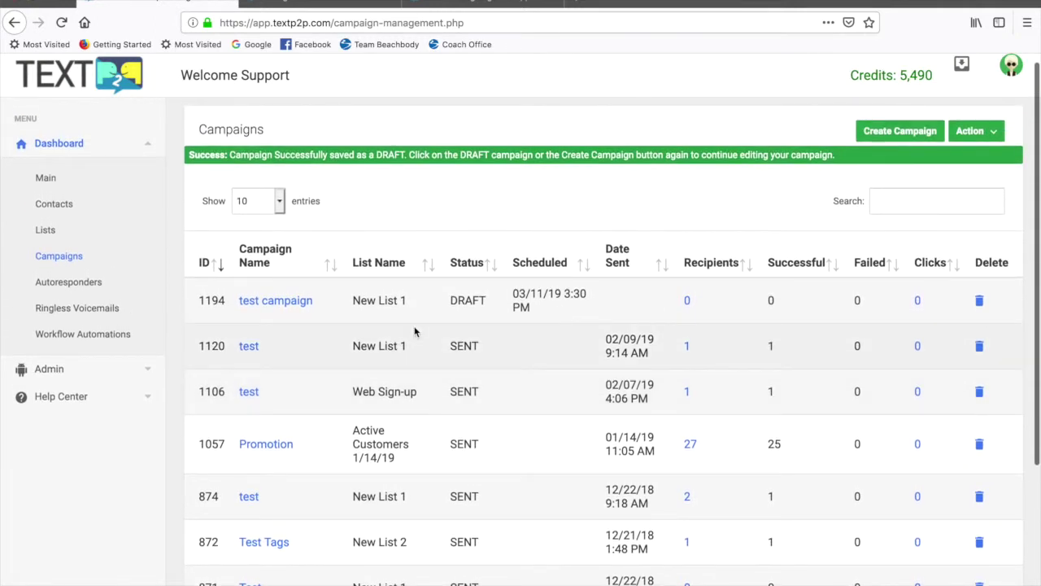
click(993, 132)
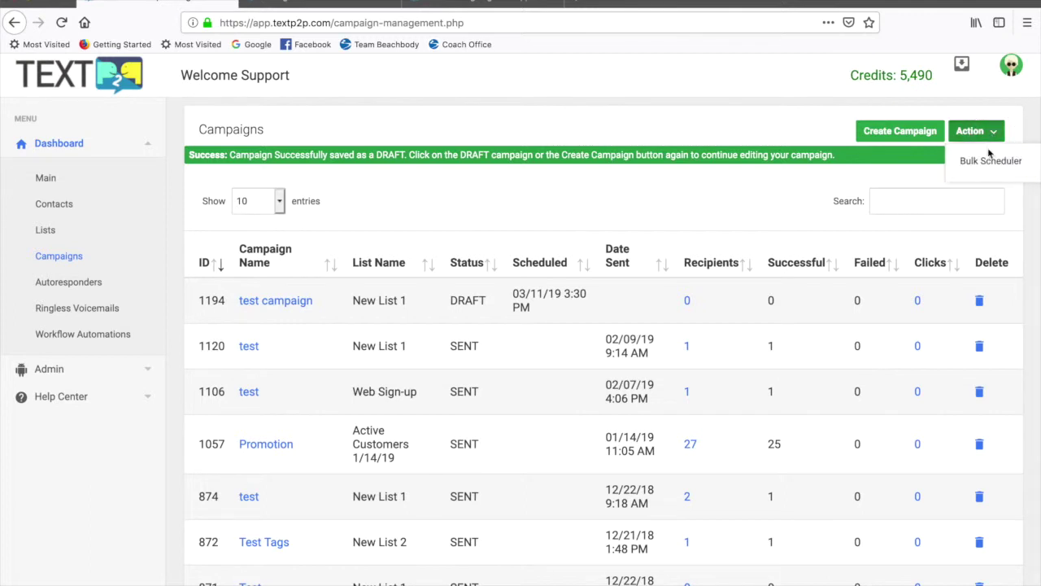
click(636, 194)
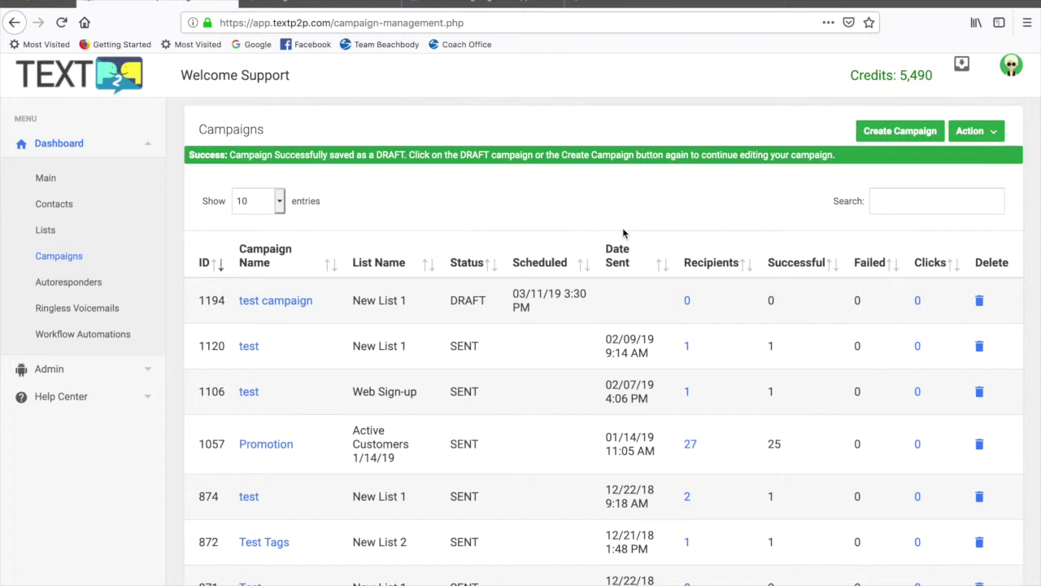
Step: Go to the autoresponders and signup keywords, and open the details of the TEXTP2P keyword
click(82, 283)
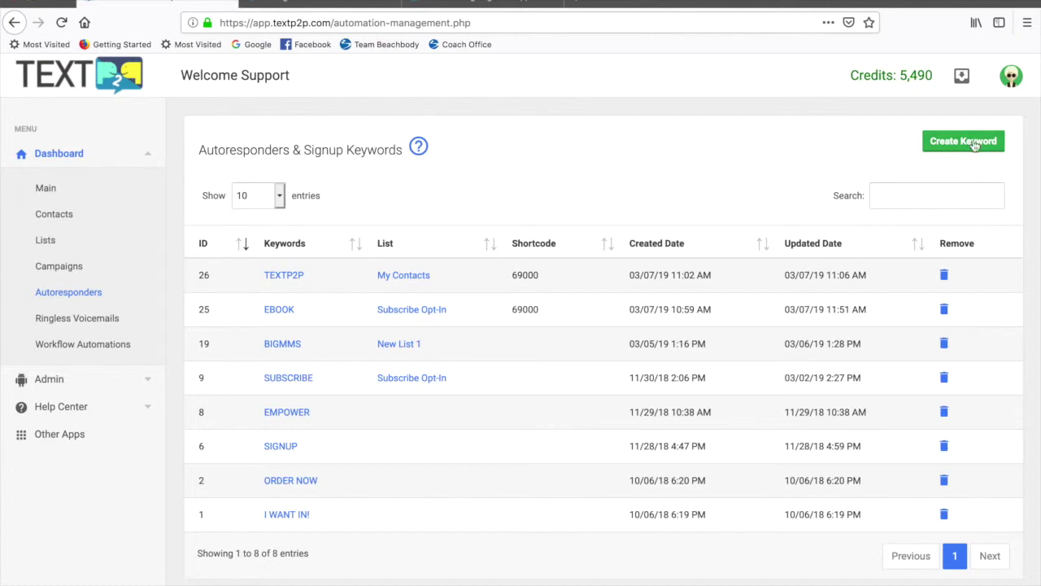
click(291, 277)
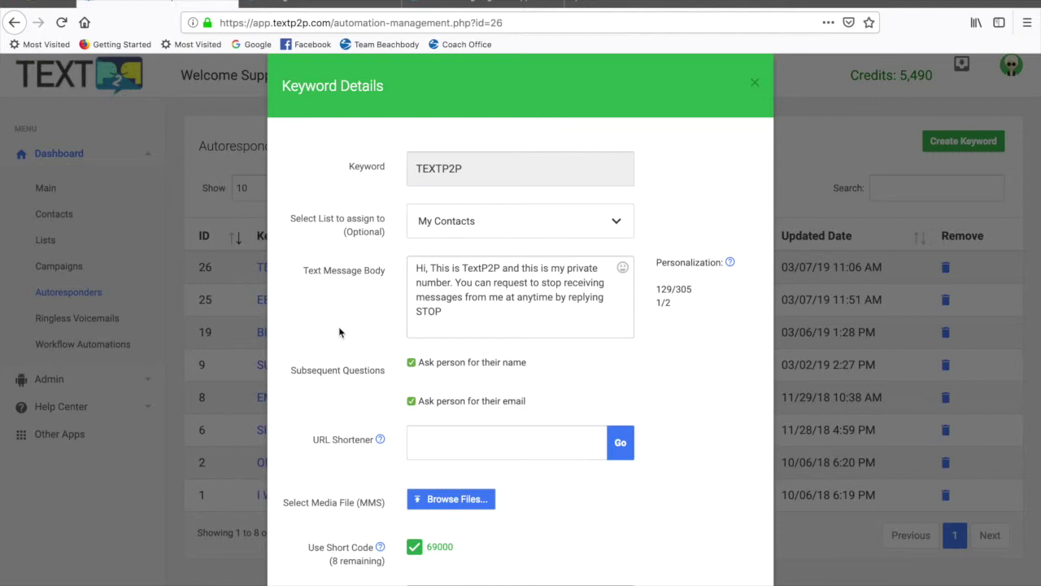
scroll(339, 326, down, 1)
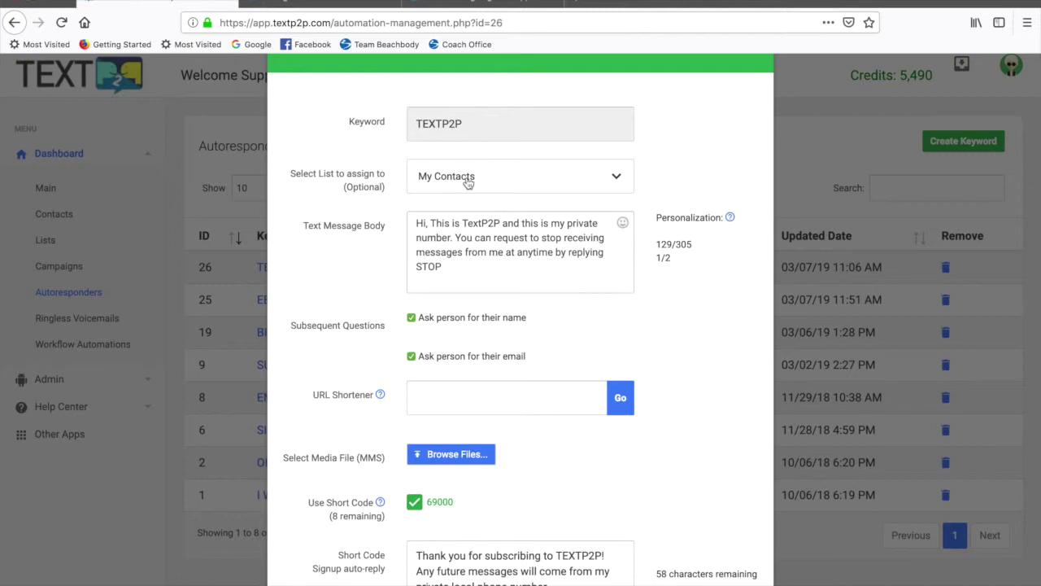
Step: Examine the TEXTP2P keyword's assigned list, text message body, subsequent questions, URL shortener, media file and short code settings
click(411, 355)
scroll(334, 310, down, 1)
scroll(338, 315, down, 1)
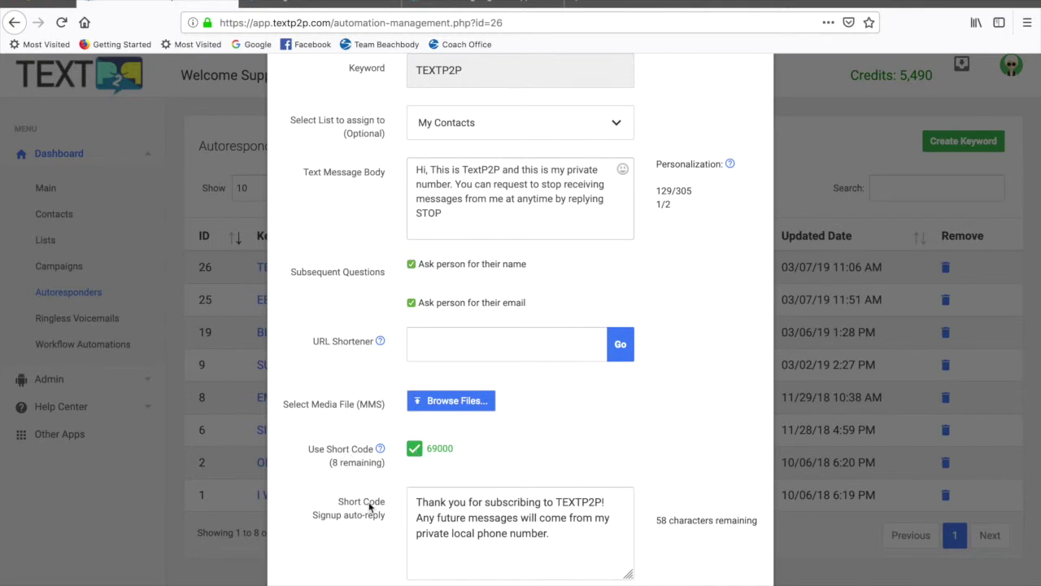
scroll(370, 506, down, 1)
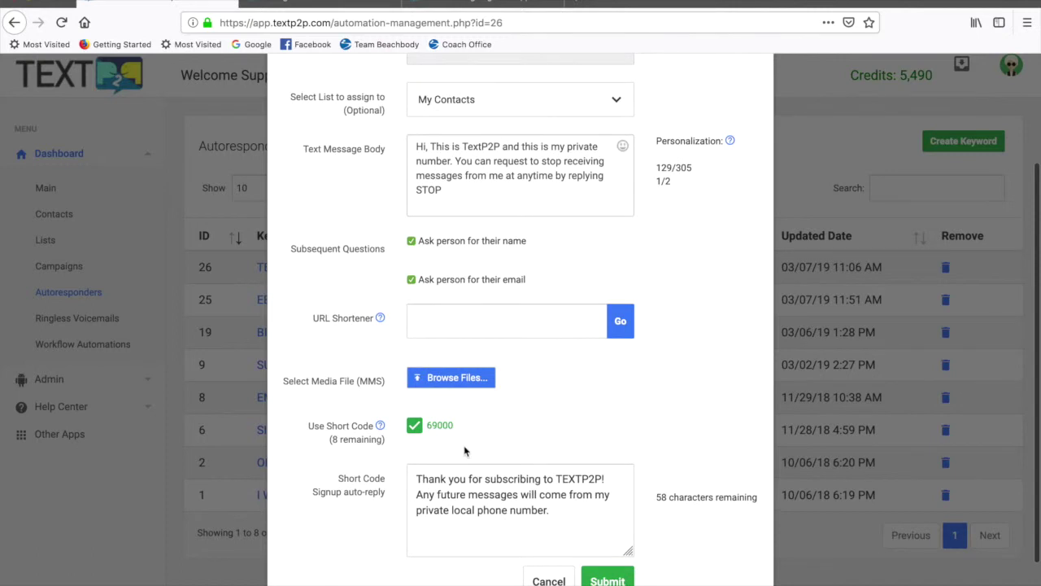
scroll(544, 439, up, 1)
scroll(556, 443, down, 1)
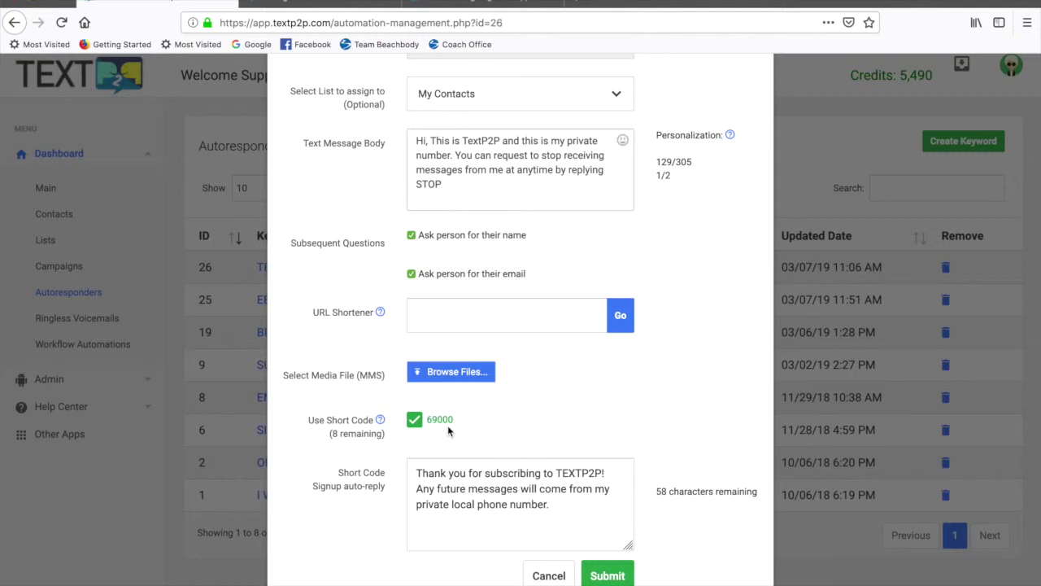
scroll(448, 432, up, 4)
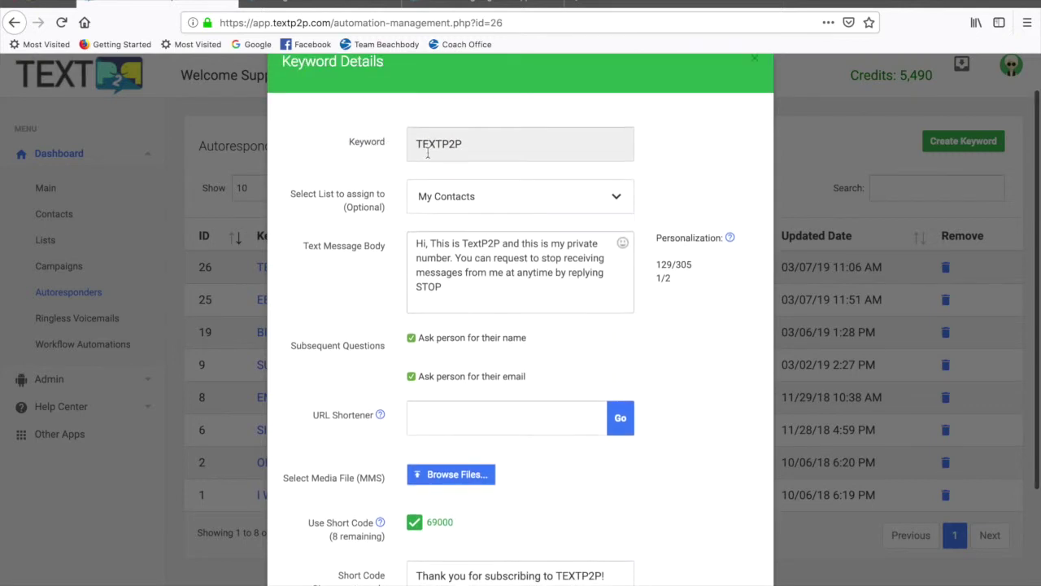
scroll(541, 371, down, 3)
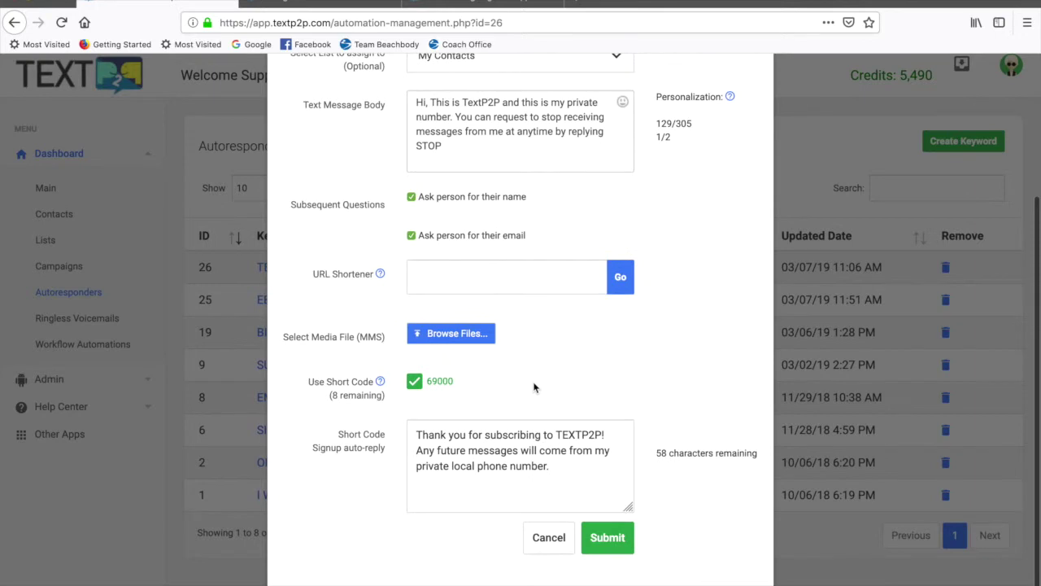
scroll(534, 387, up, 3)
scroll(496, 346, up, 1)
scroll(511, 426, down, 2)
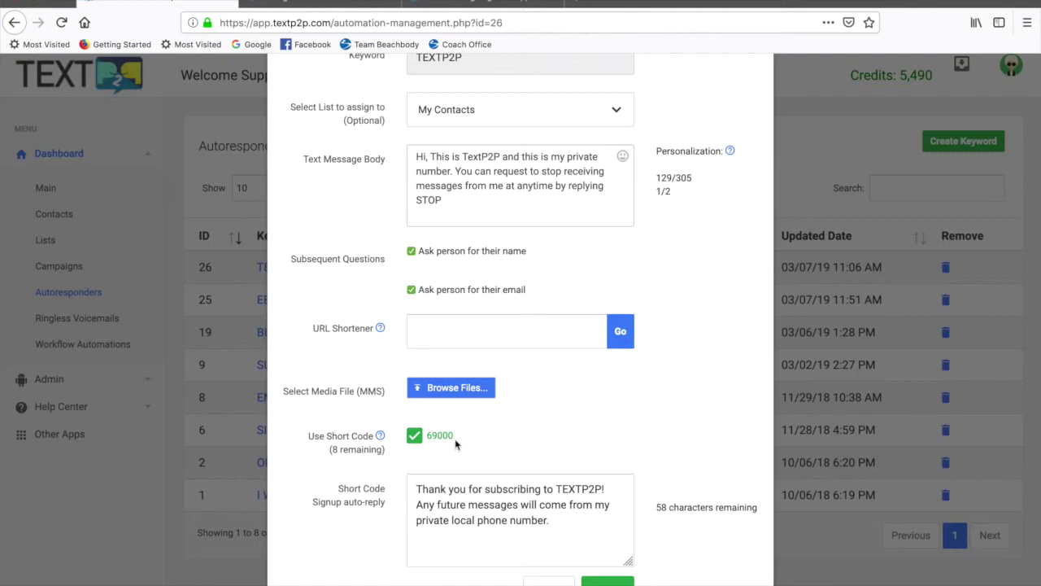
scroll(456, 440, up, 2)
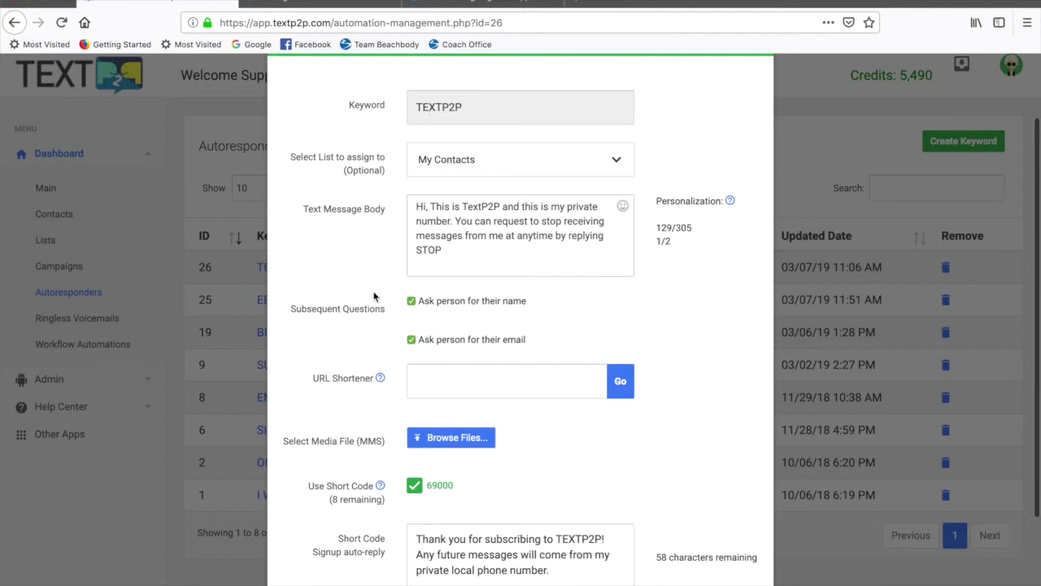
scroll(375, 297, down, 2)
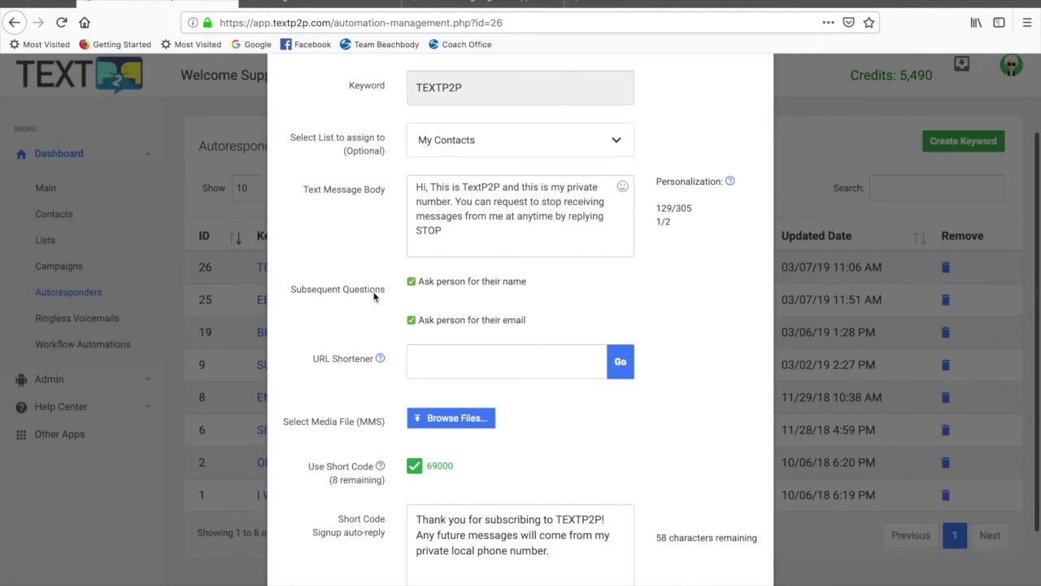
scroll(374, 297, down, 1)
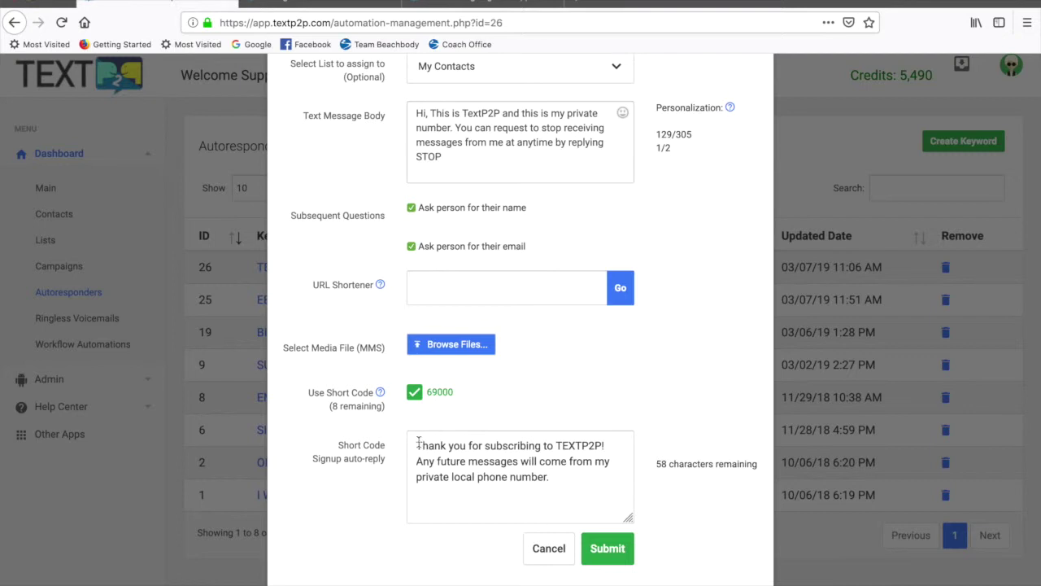
Step: Highlight the short code signup auto-reply text, including its sentence about future messages, to read it, and clear the selection
drag(418, 446, 576, 510)
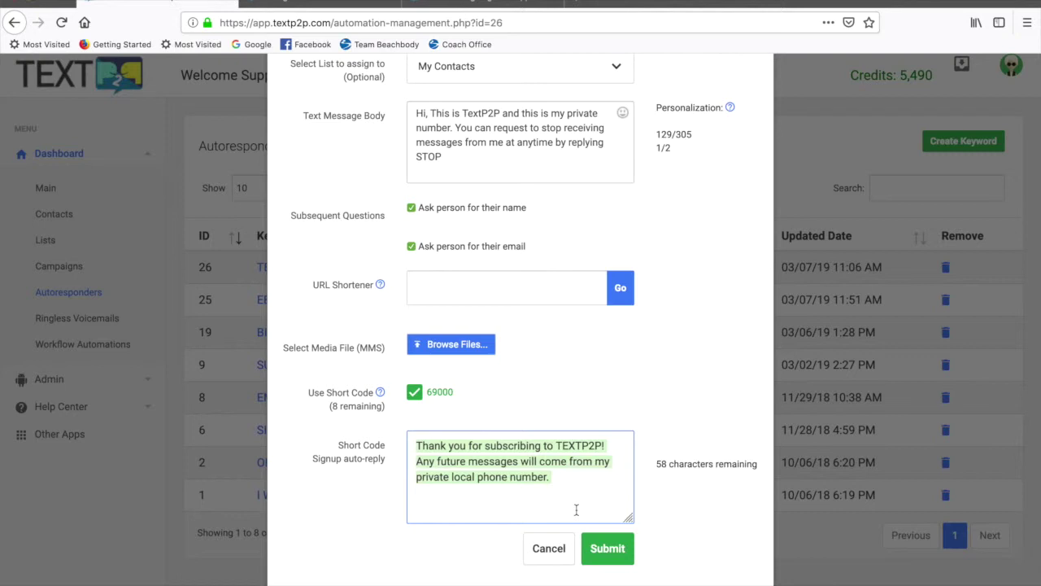
click(570, 489)
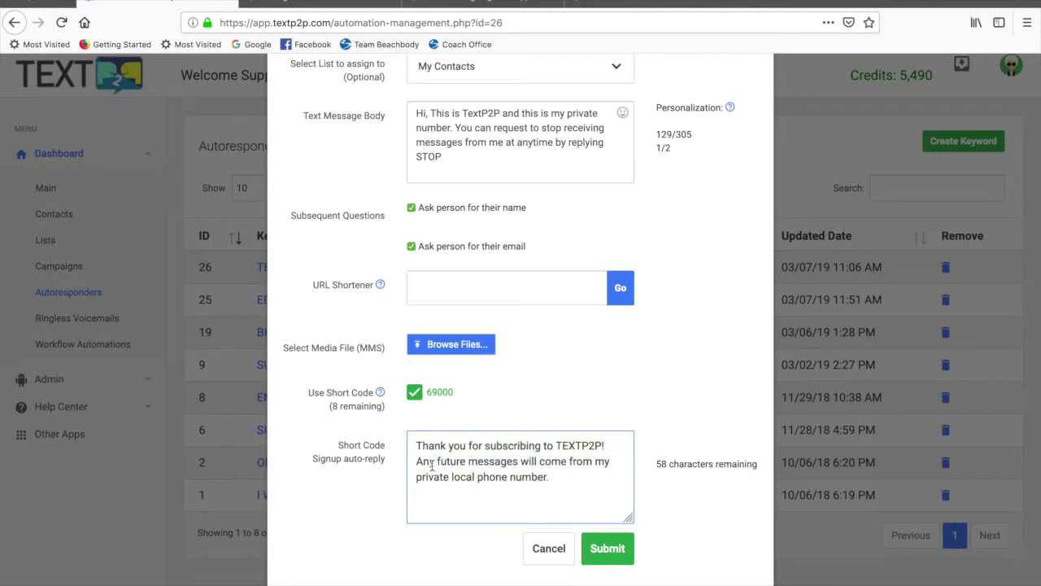
drag(431, 464, 556, 488)
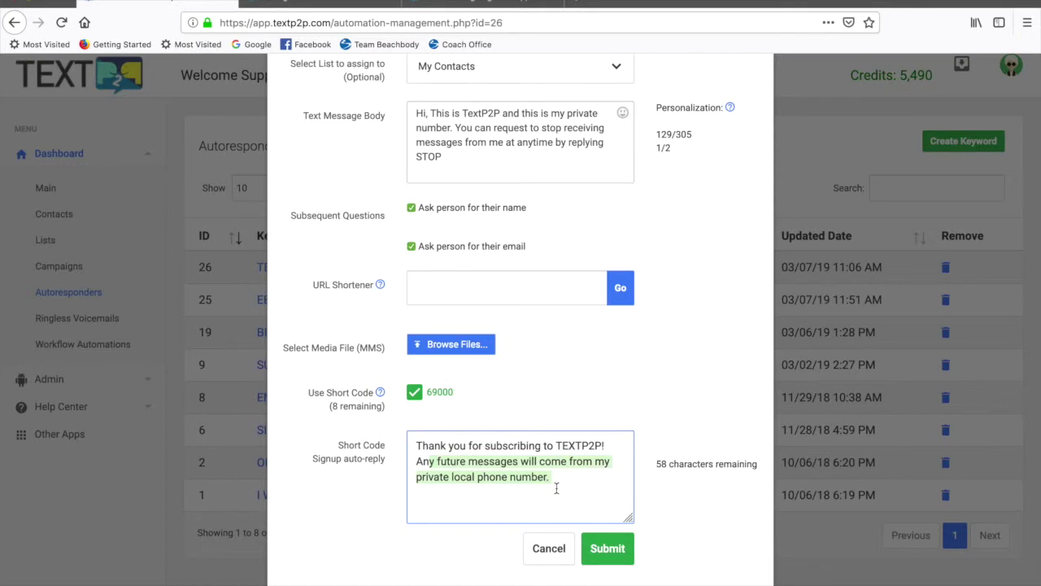
click(480, 478)
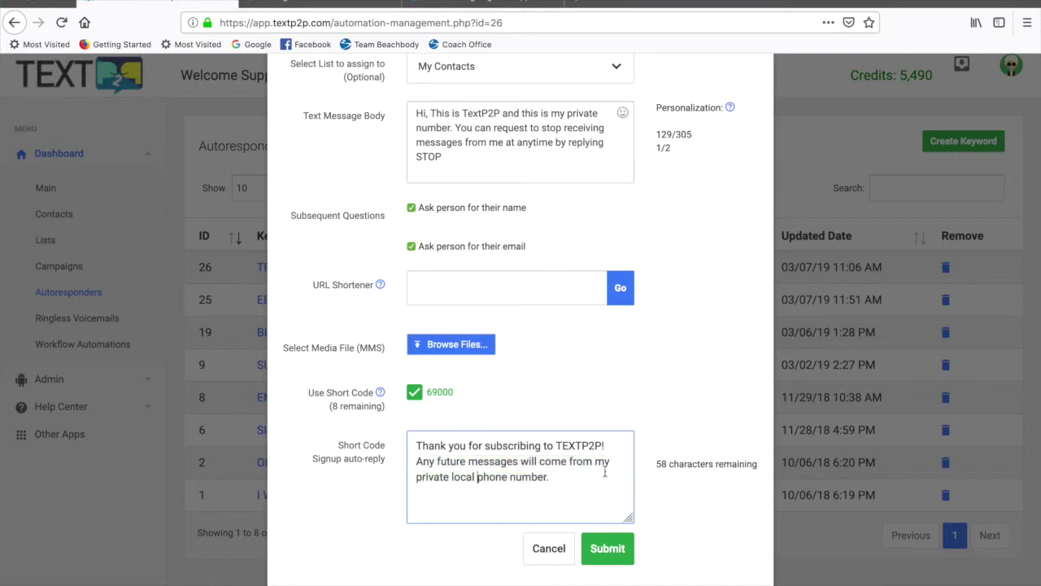
Step: Highlight the keyword's entire text message body and review it together with the subsequent questions and short code auto-reply
scroll(694, 450, up, 3)
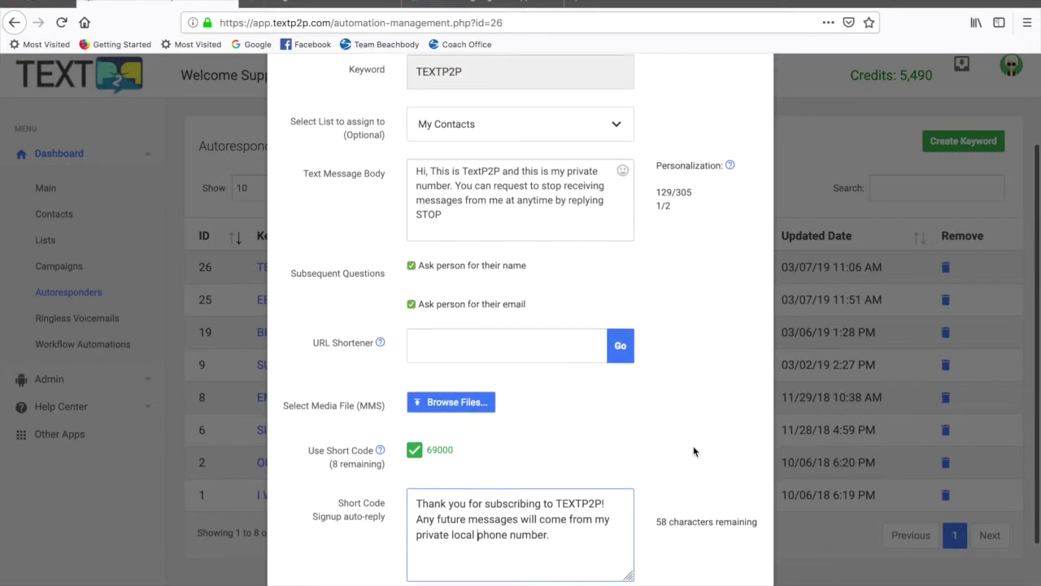
drag(419, 274, 484, 317)
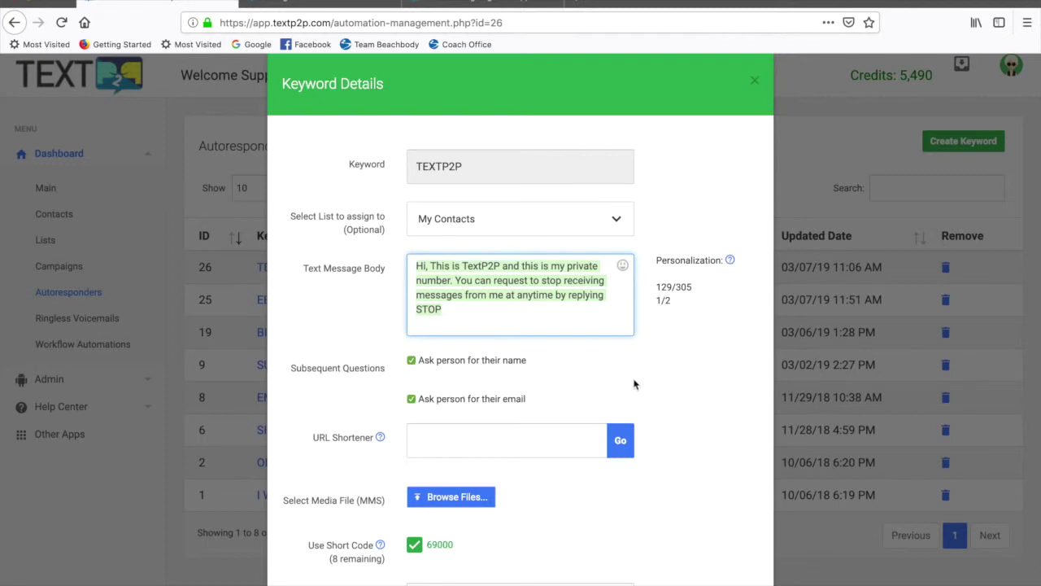
scroll(634, 384, down, 1)
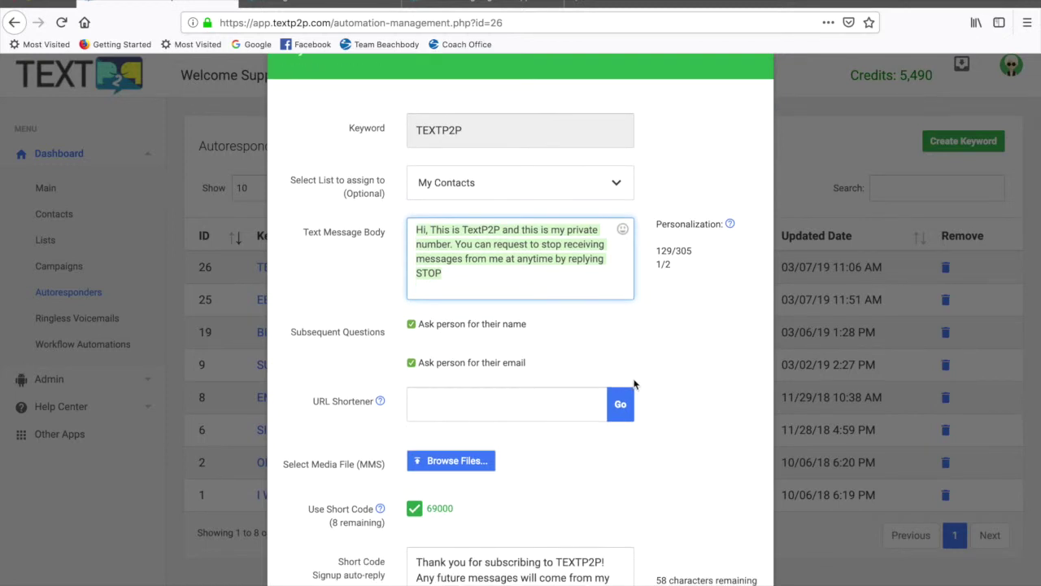
scroll(634, 384, down, 1)
scroll(635, 384, down, 1)
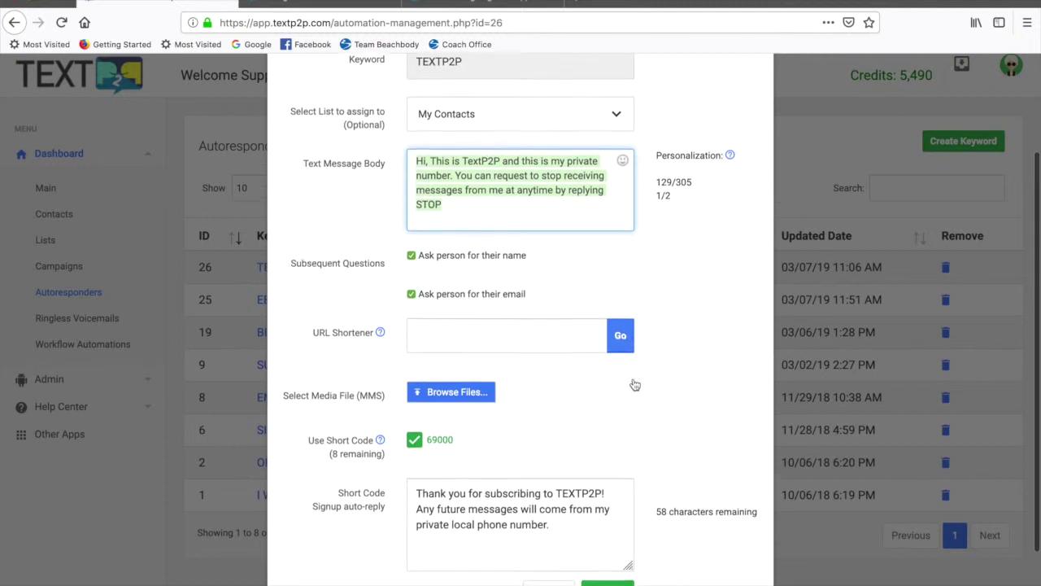
scroll(635, 384, up, 1)
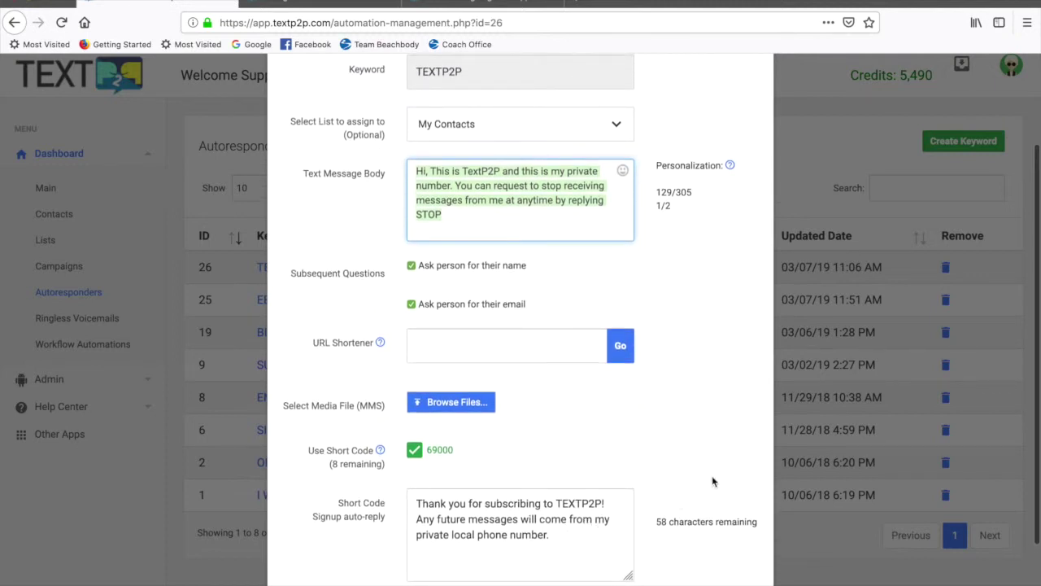
scroll(713, 482, up, 1)
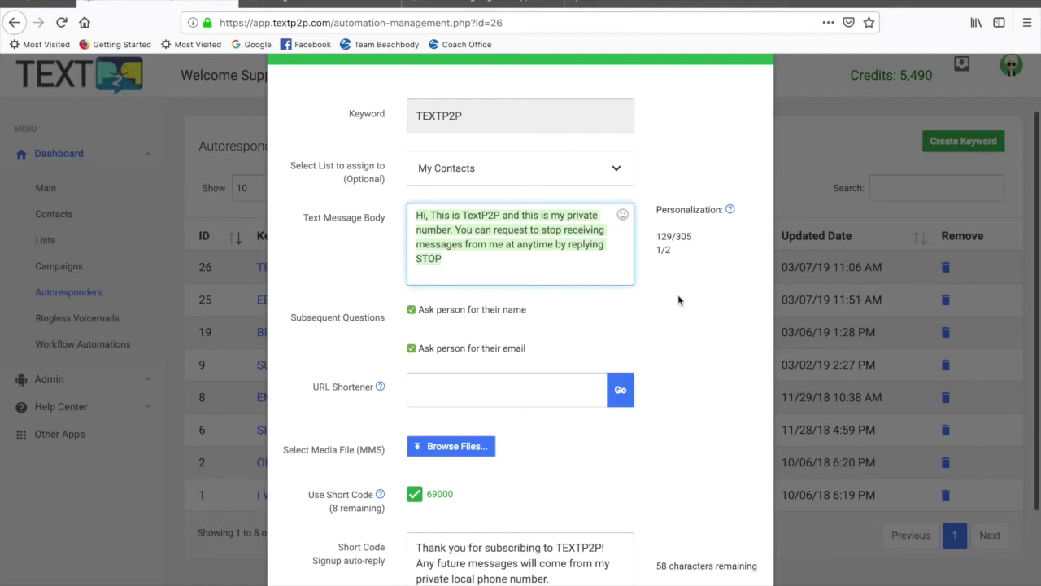
scroll(679, 300, down, 1)
scroll(679, 300, up, 2)
scroll(676, 298, down, 4)
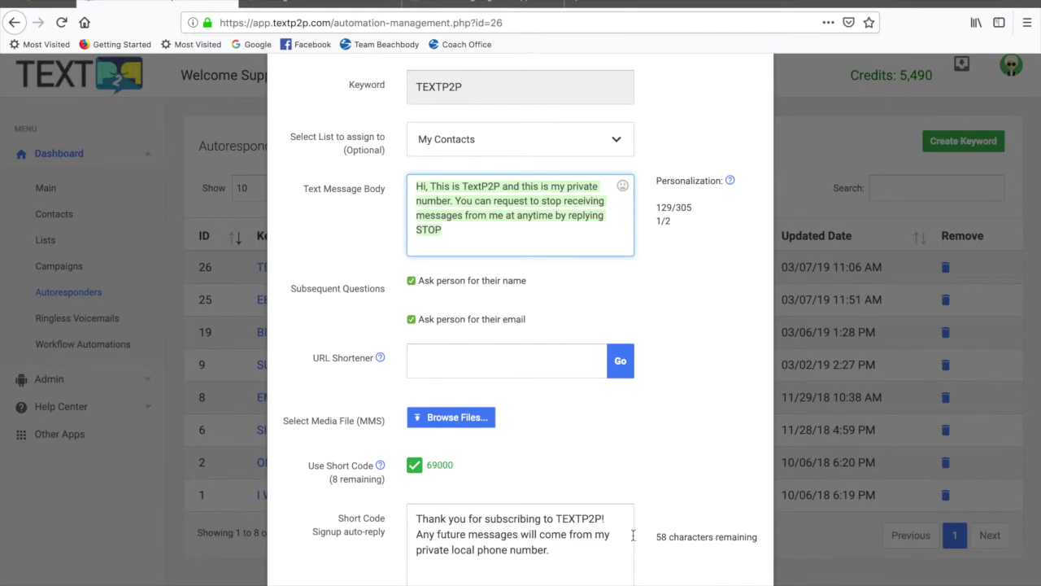
scroll(683, 538, up, 3)
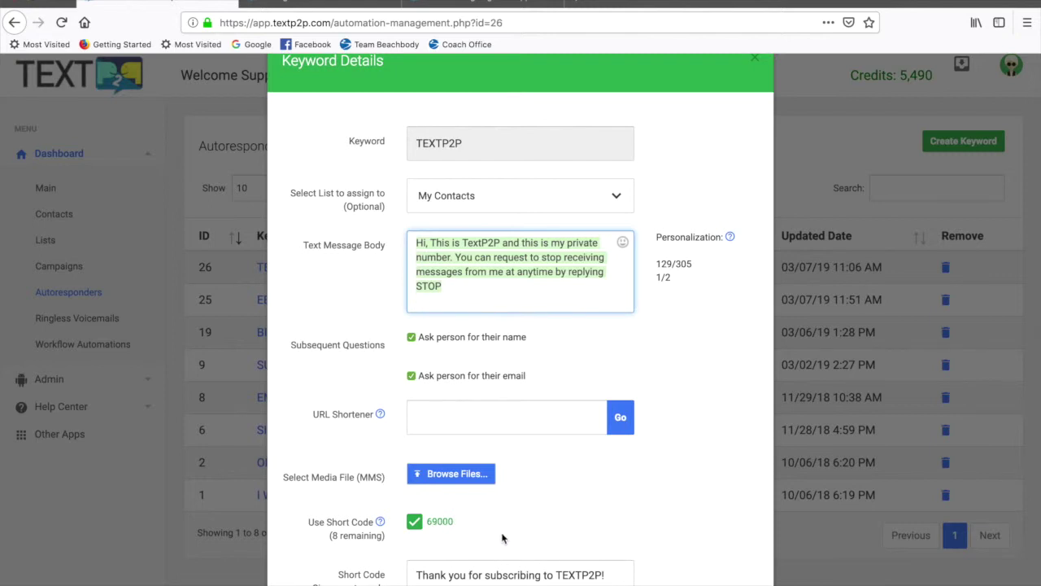
scroll(504, 539, up, 1)
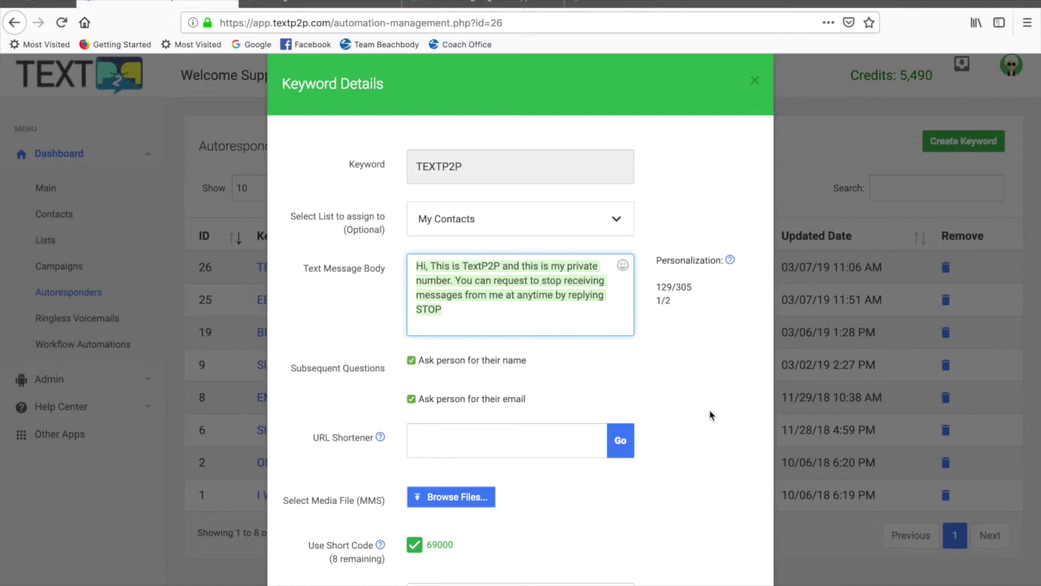
scroll(700, 391, up, 1)
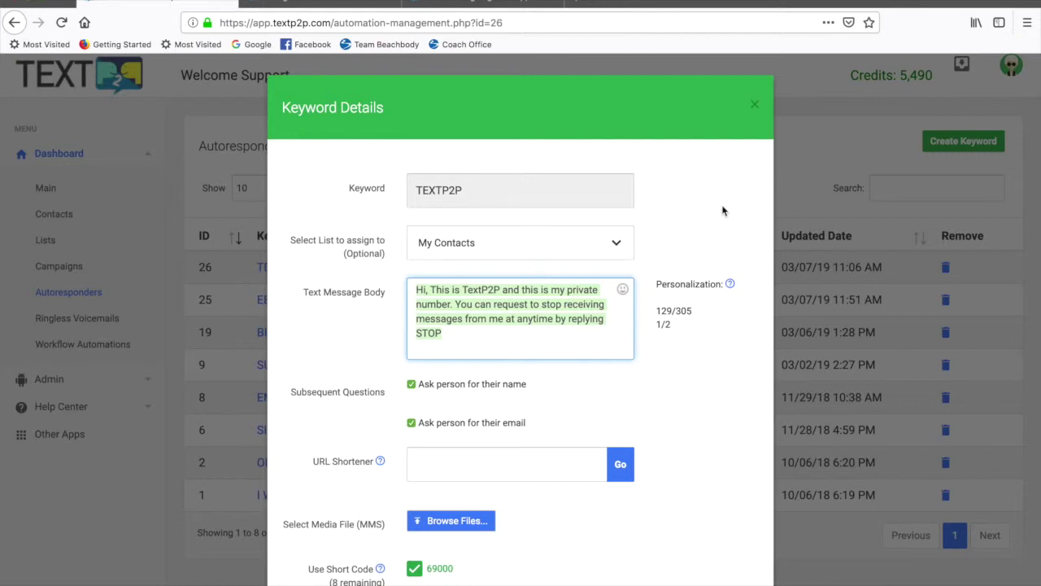
scroll(714, 278, down, 3)
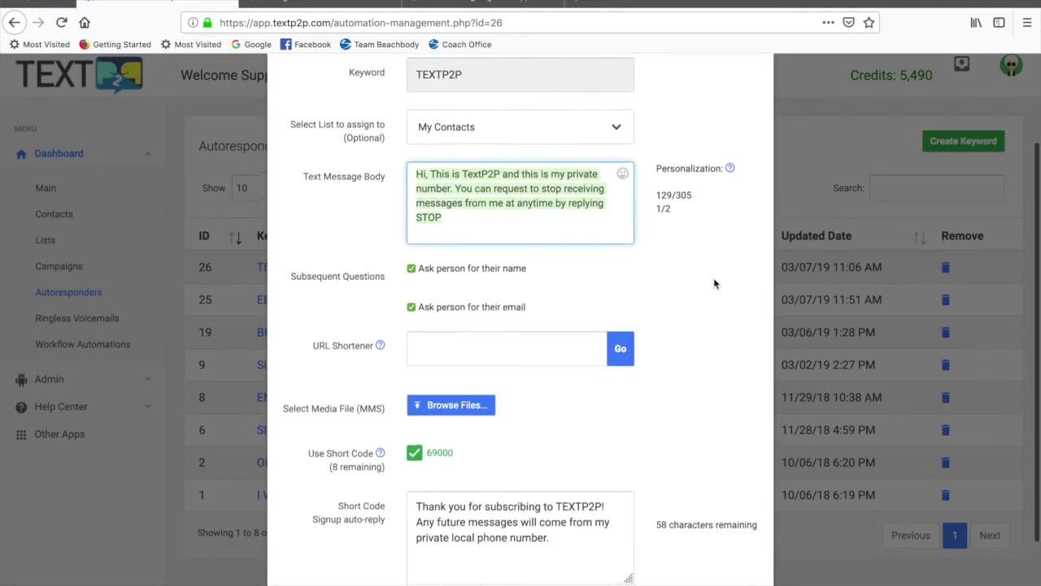
Step: Review the rest of the TEXTP2P keyword's settings down to the short code auto-reply, and close its details without saving
scroll(714, 283, down, 3)
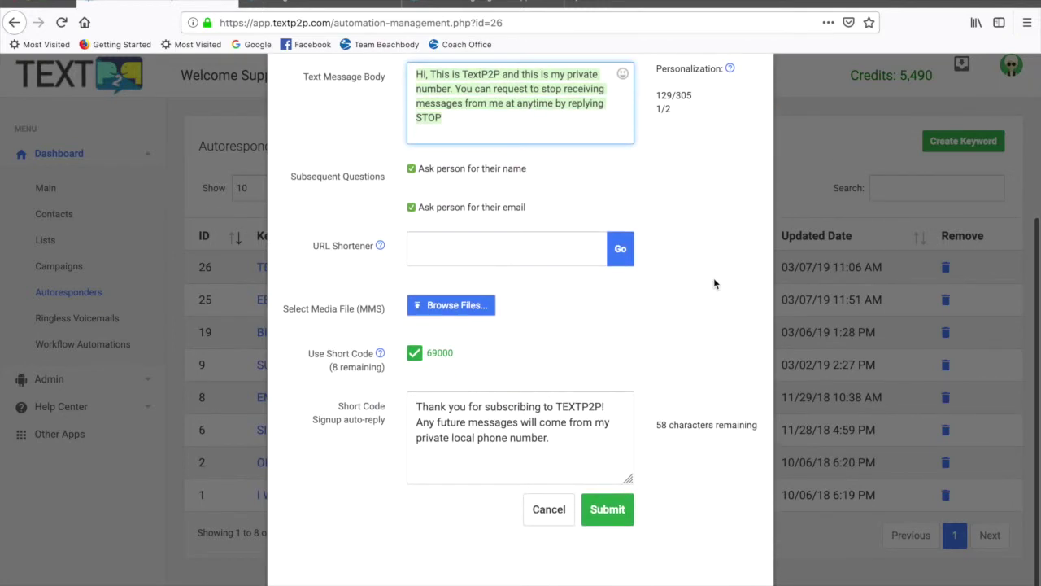
scroll(714, 283, up, 1)
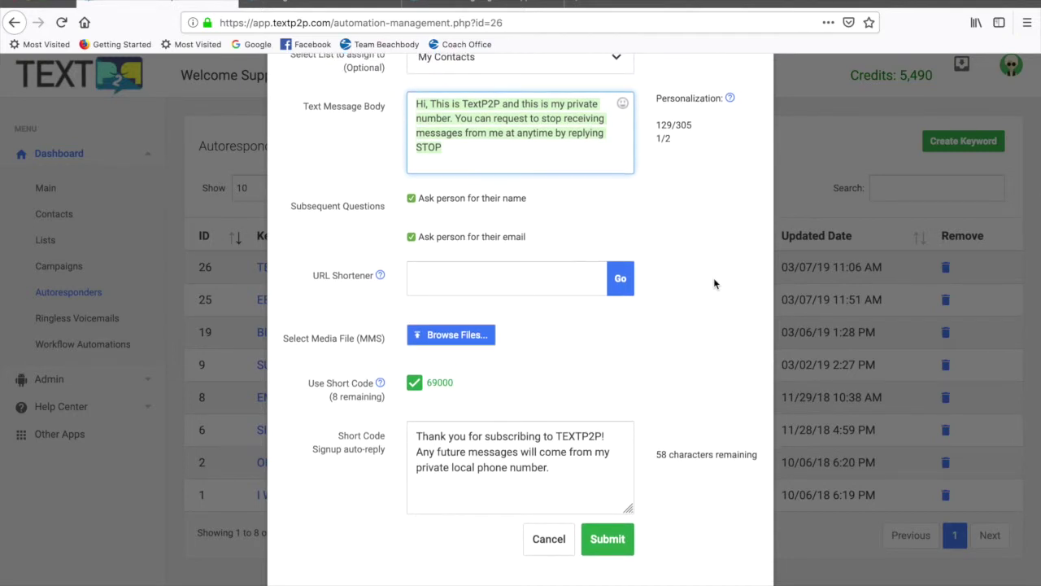
click(548, 540)
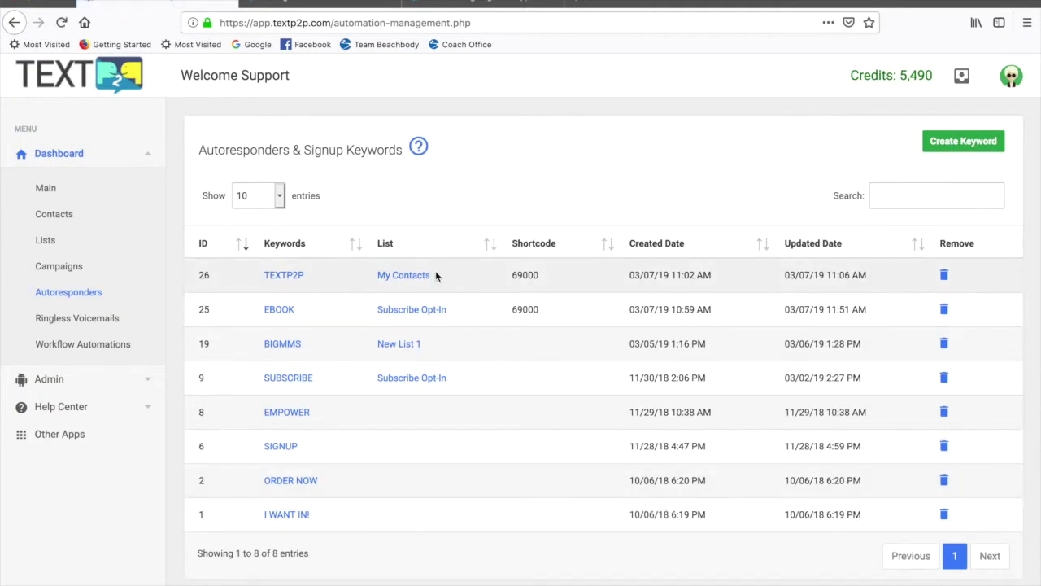
Step: Open the EMPOWER keyword's details, highlight the contact form link in its text message body, and close the details
click(286, 412)
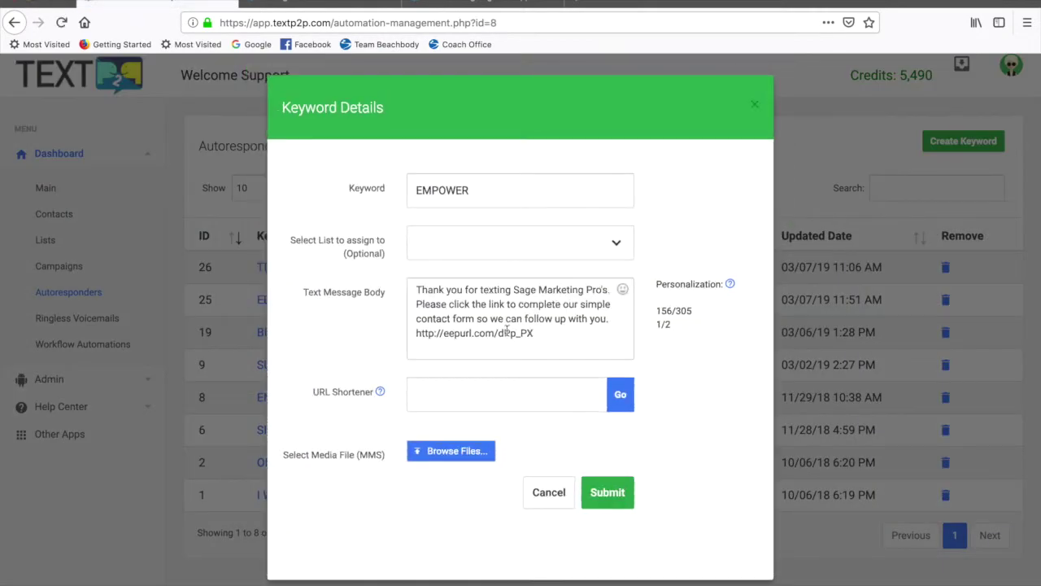
click(420, 336)
drag(420, 335, 527, 342)
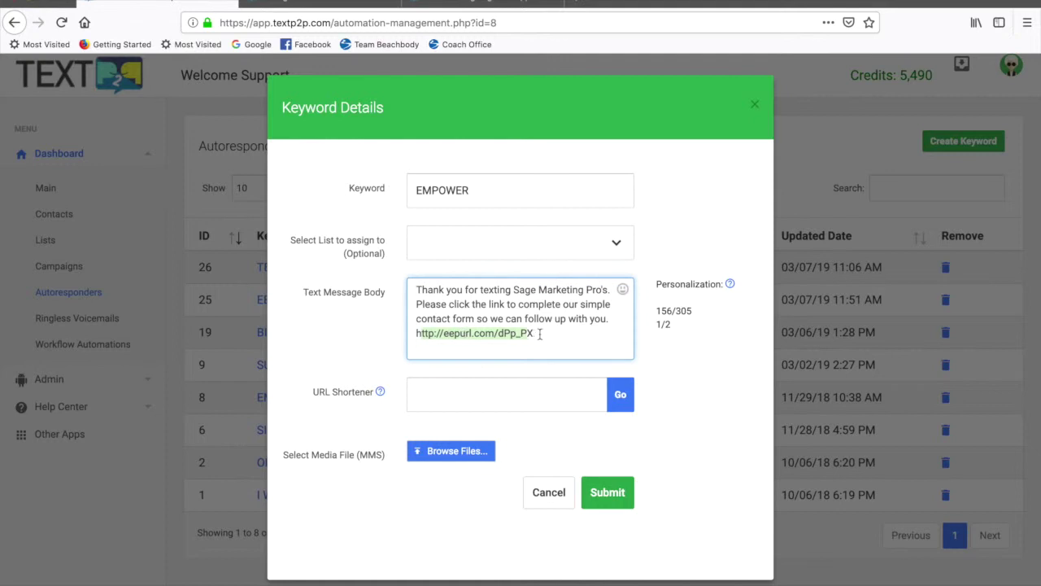
click(426, 333)
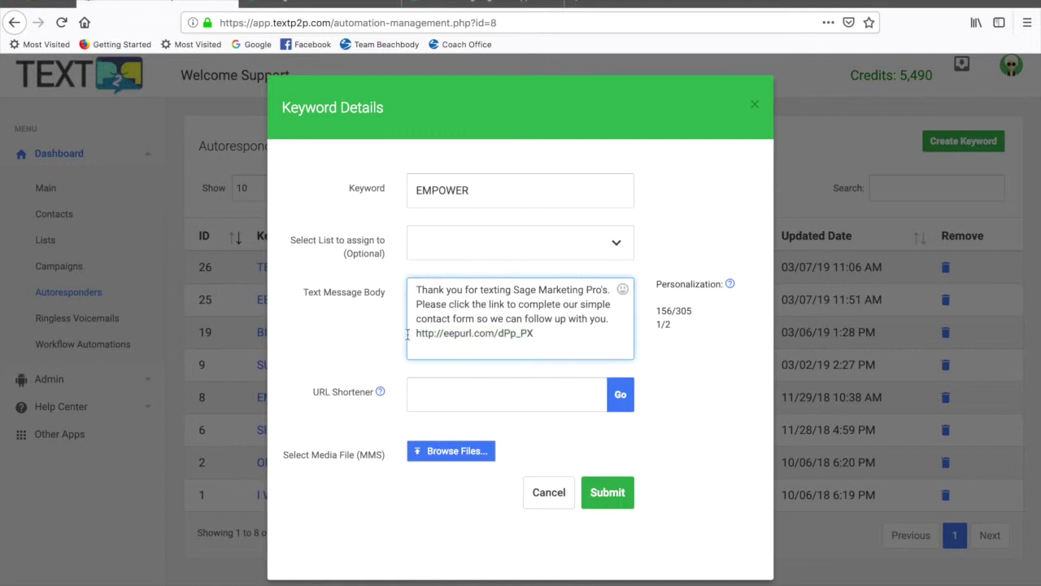
drag(413, 335, 537, 336)
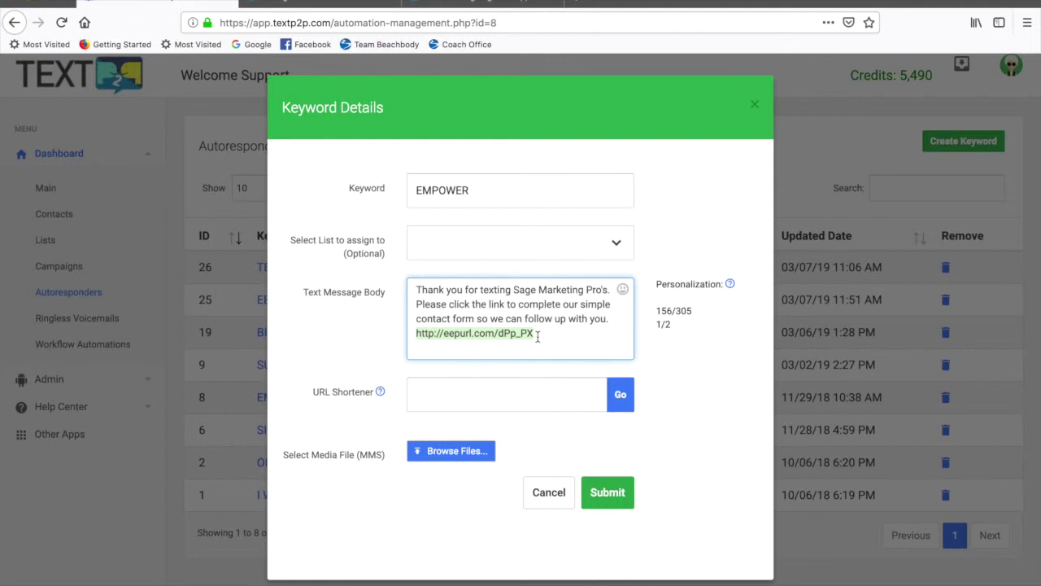
click(756, 108)
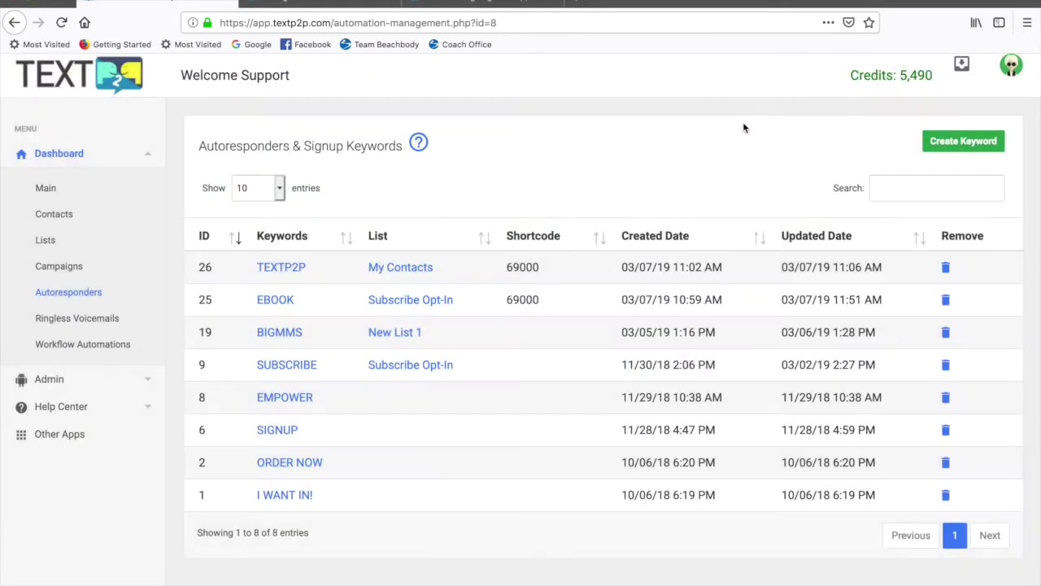
Step: Go to the lists and open the contacts of the Web Sign-up list
click(53, 241)
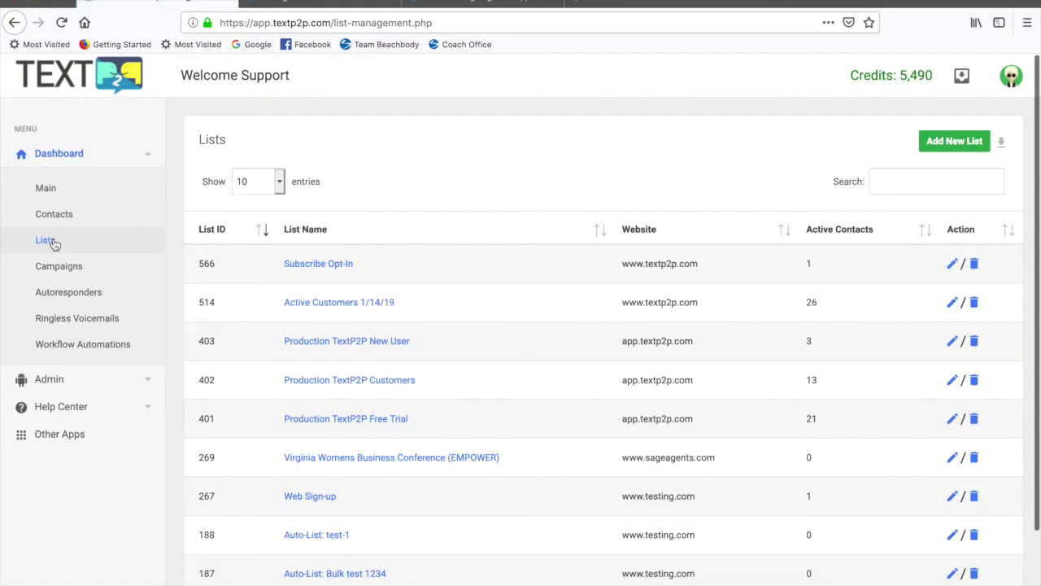
scroll(521, 321, down, 1)
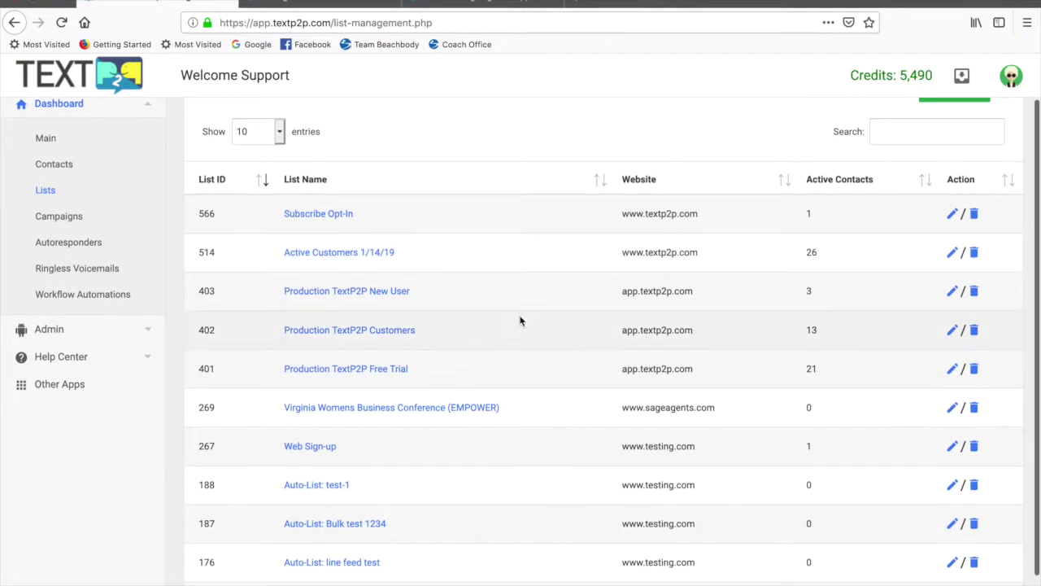
click(310, 446)
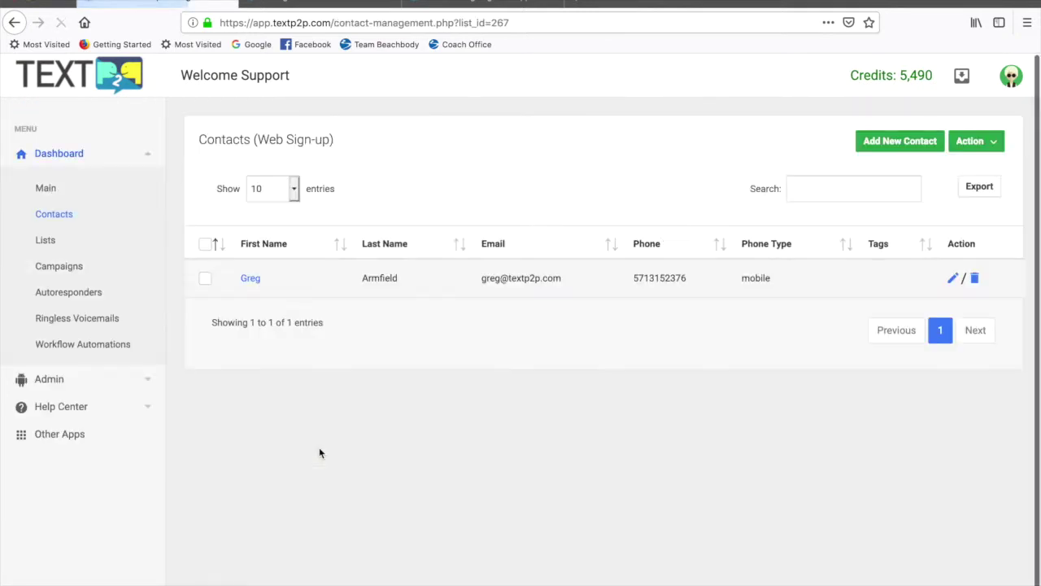
Step: Show the MailChimp webhook for the Web Sign-up list, highlight its URL to review it, and close the webhook details
click(996, 144)
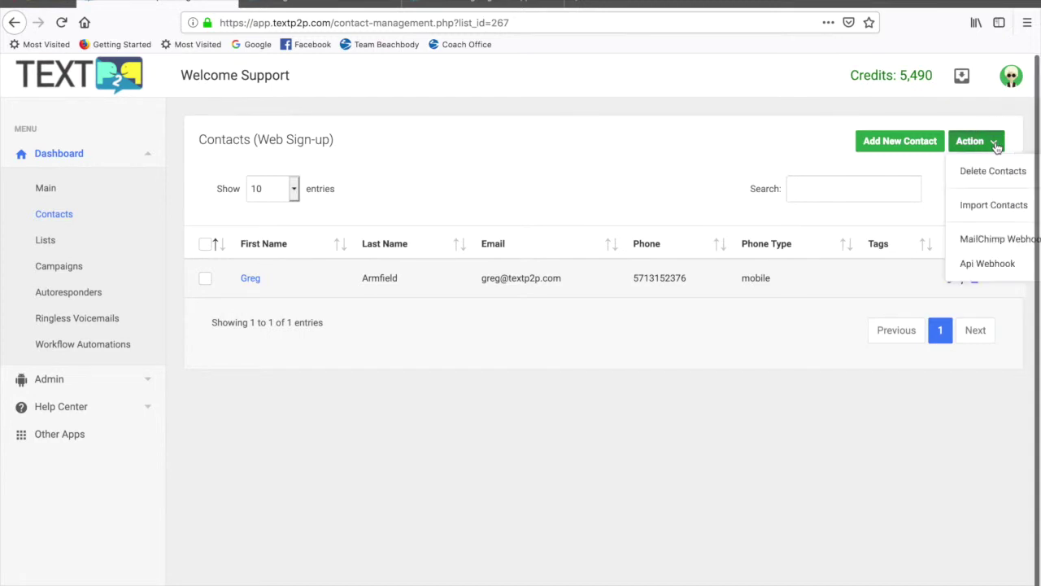
click(1012, 243)
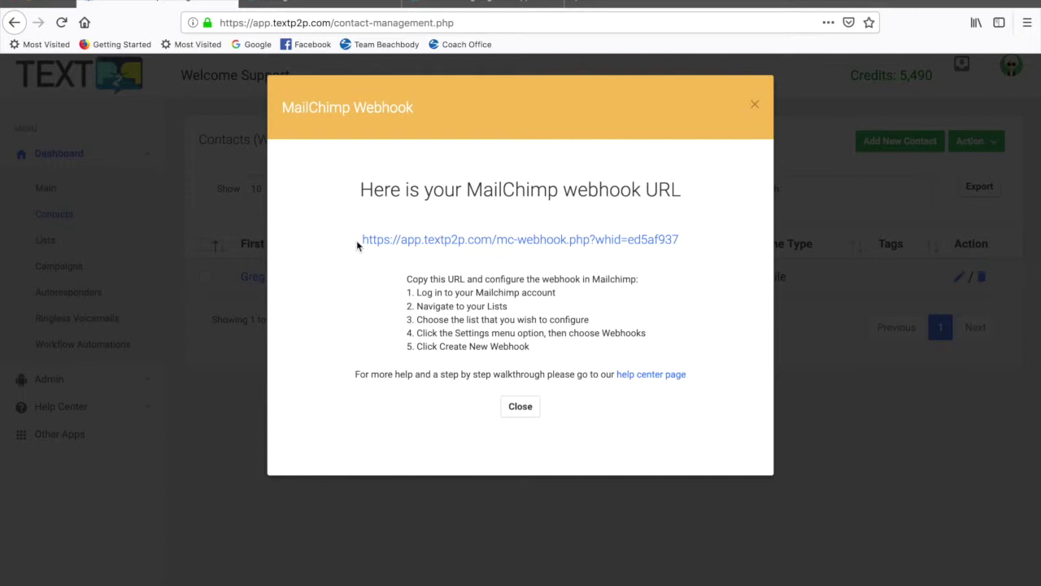
drag(357, 240, 688, 240)
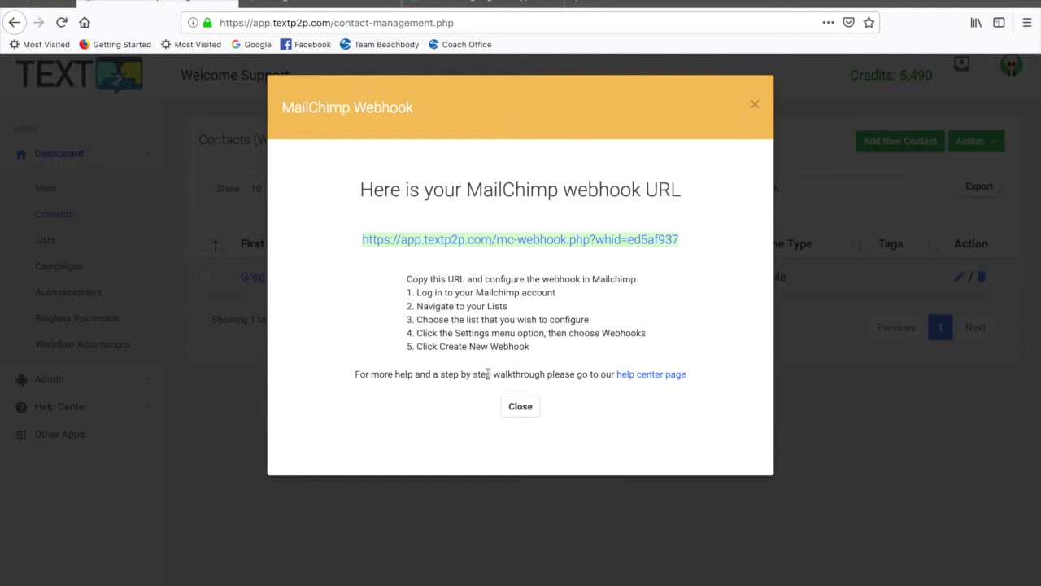
click(755, 108)
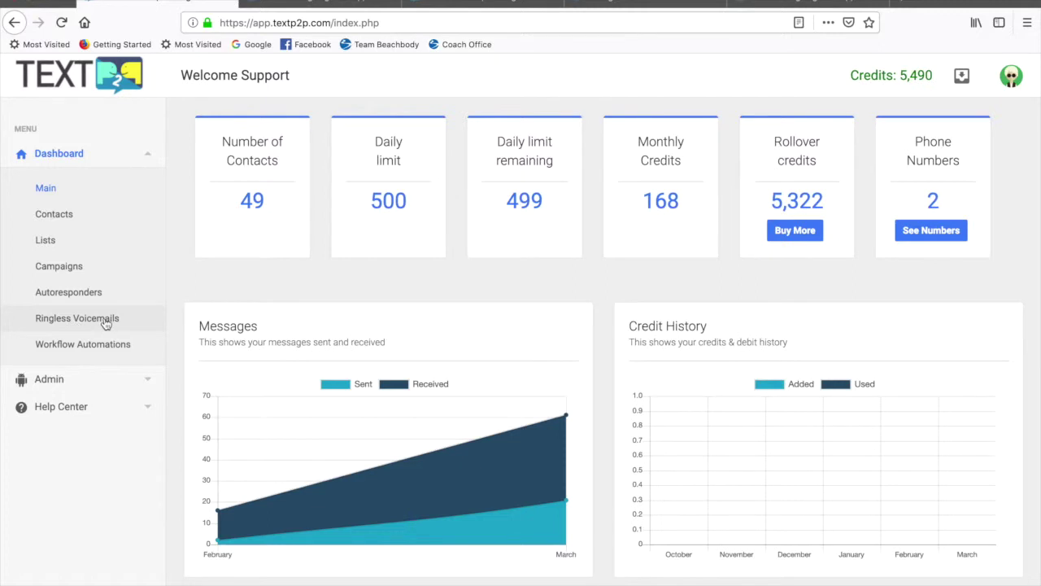
Step: Start a new ringless voicemail campaign with My Contacts as its list, review the recording and scheduling options, and discard it
click(105, 324)
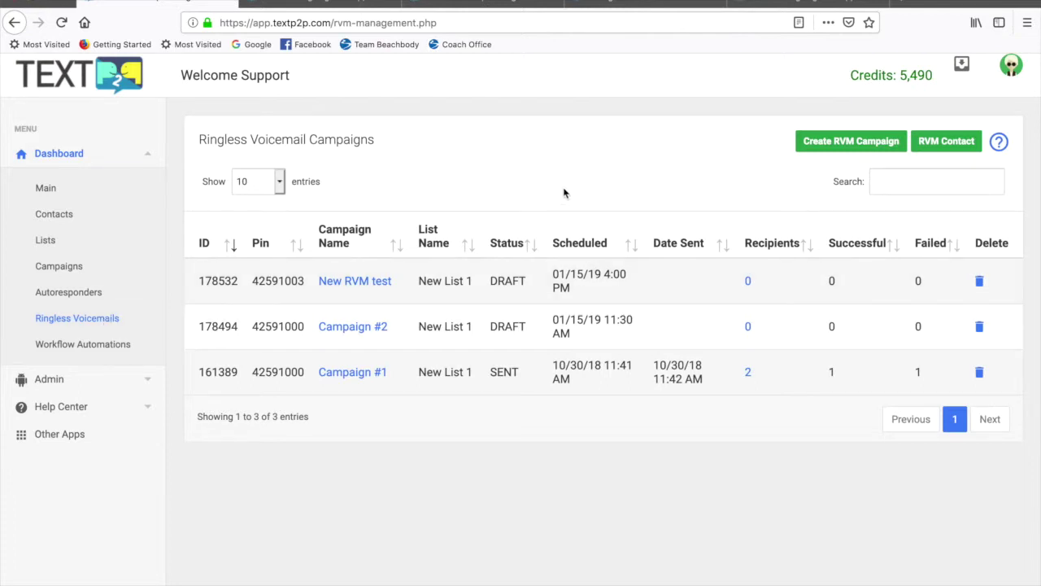
click(883, 150)
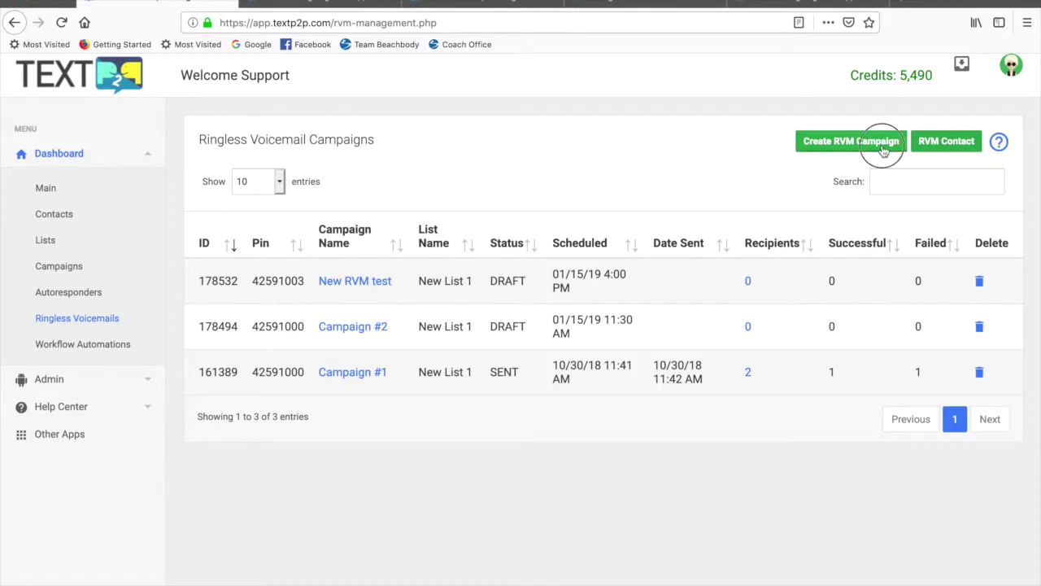
click(441, 189)
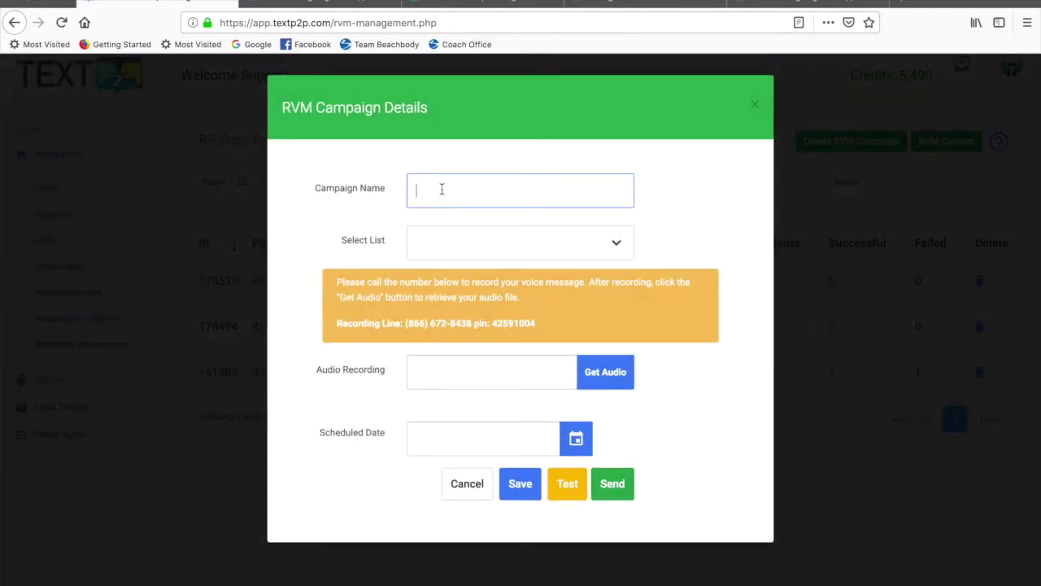
click(497, 240)
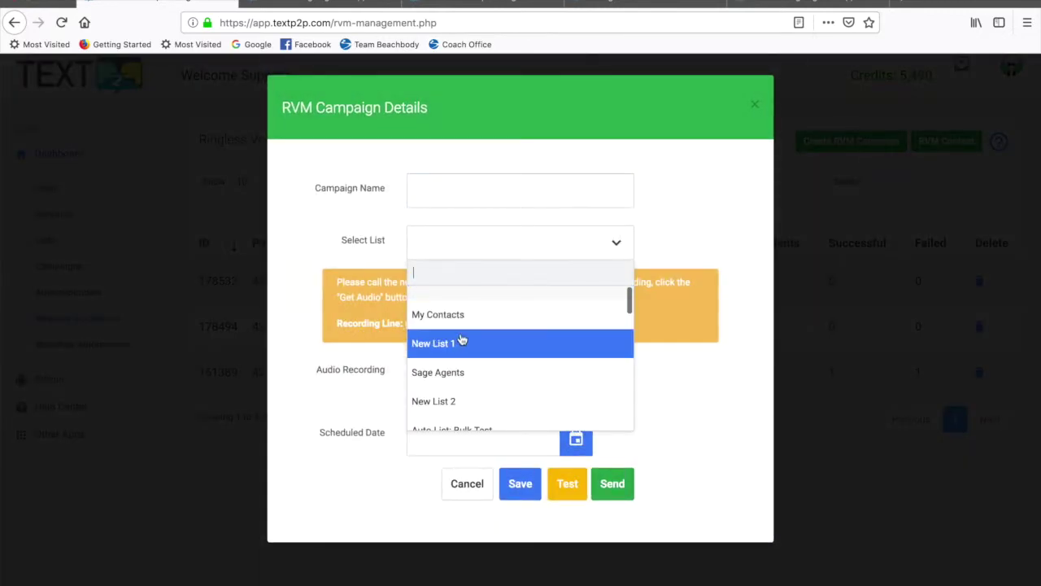
click(460, 316)
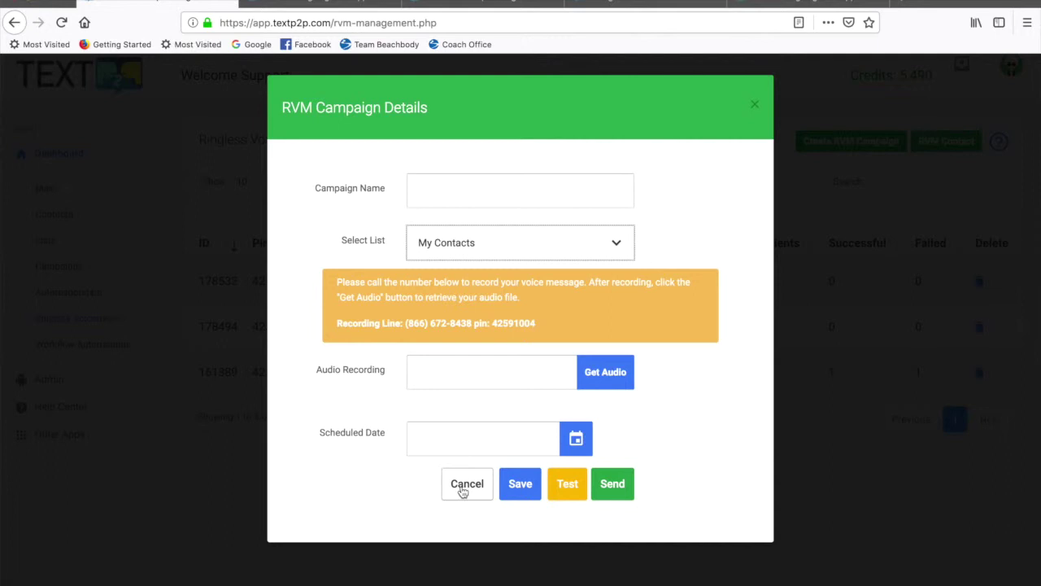
click(463, 487)
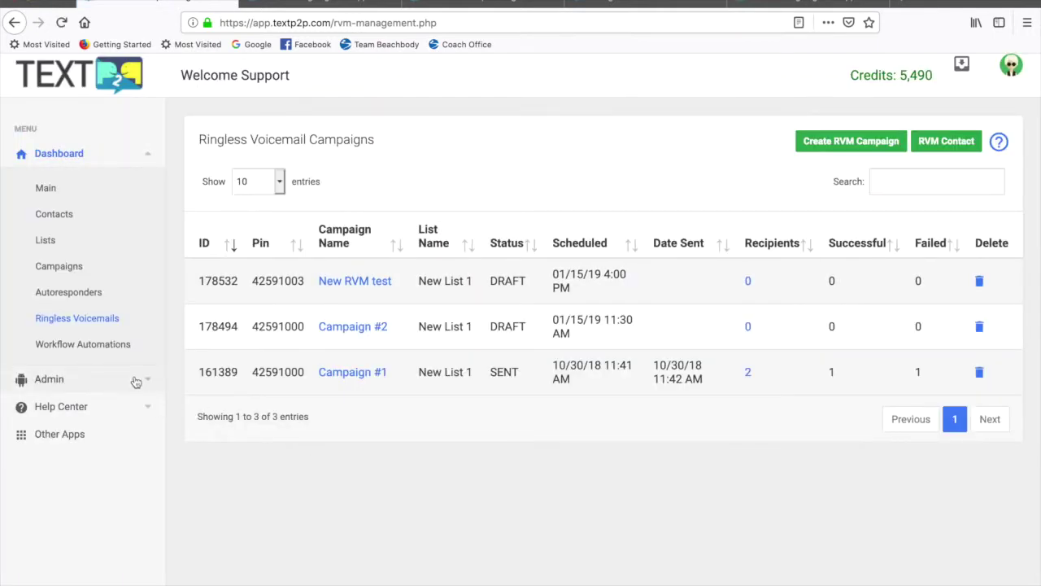
Step: Open the Welcome workflow automation and examine its chain of text and ringless voicemail events from beginning to end
click(93, 348)
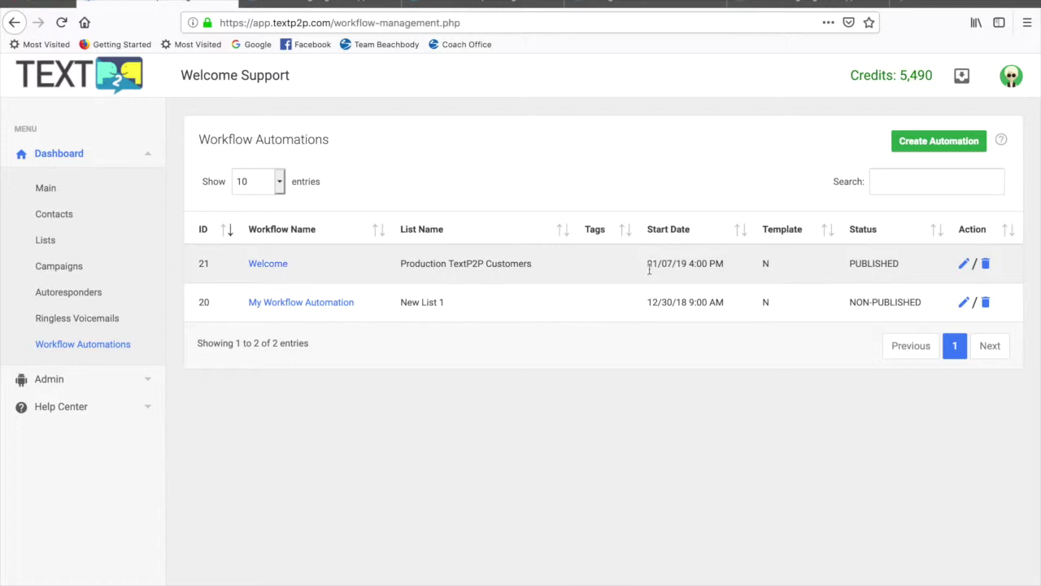
click(269, 263)
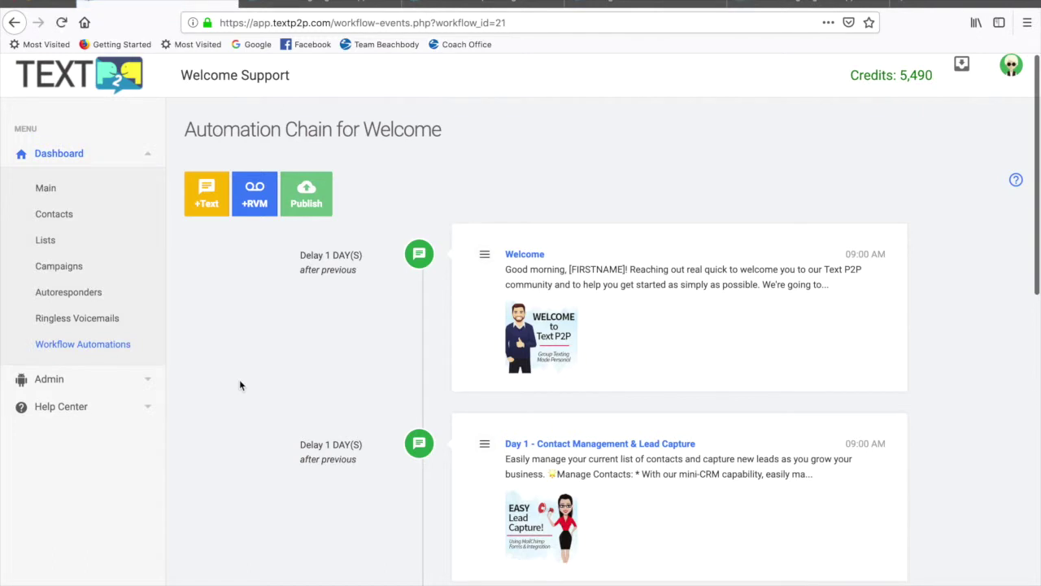
scroll(240, 384, down, 1)
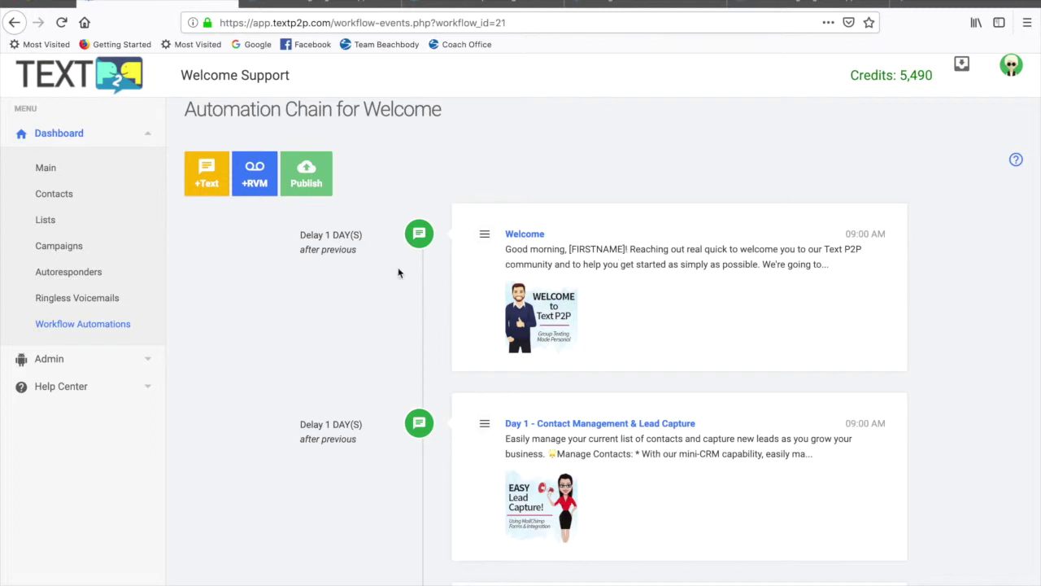
scroll(333, 304, down, 2)
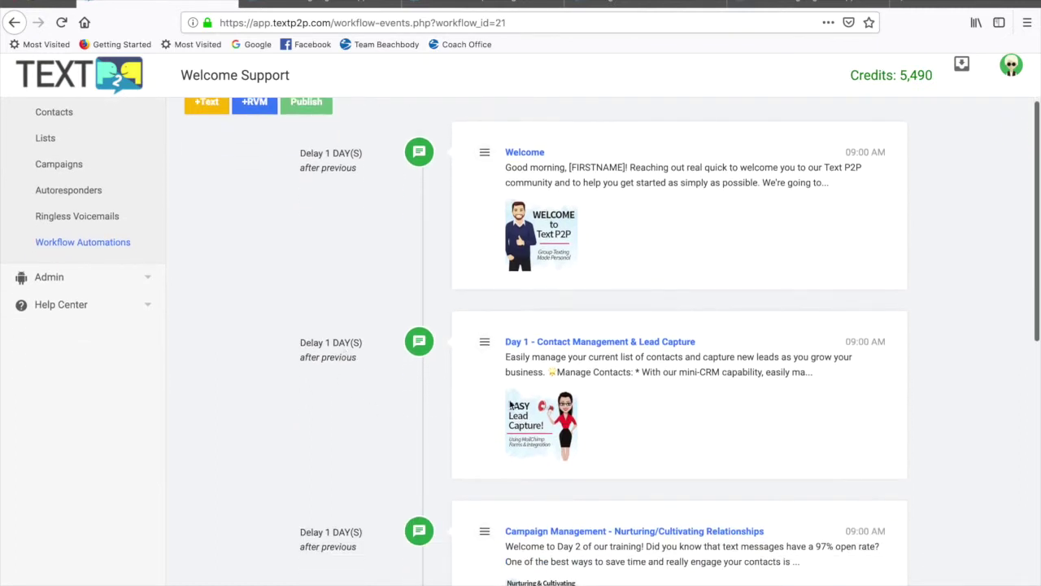
scroll(643, 404, down, 3)
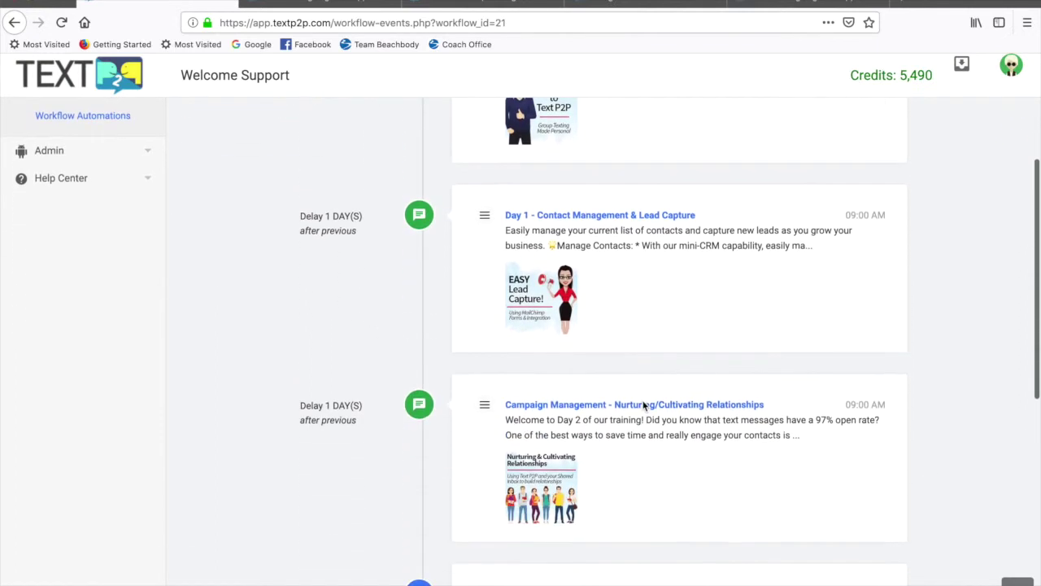
scroll(411, 478, down, 2)
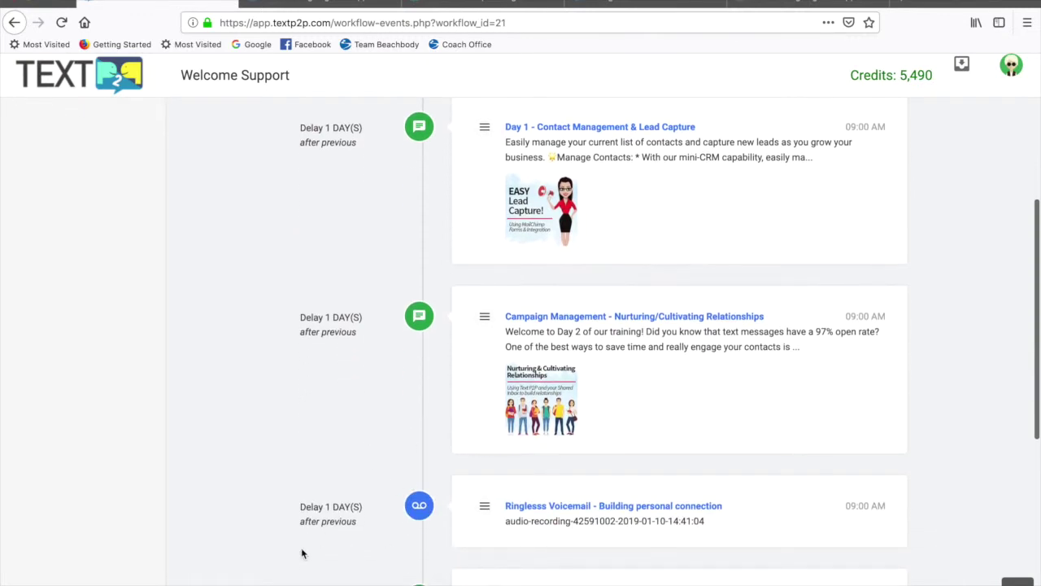
scroll(301, 554, down, 4)
scroll(301, 553, down, 5)
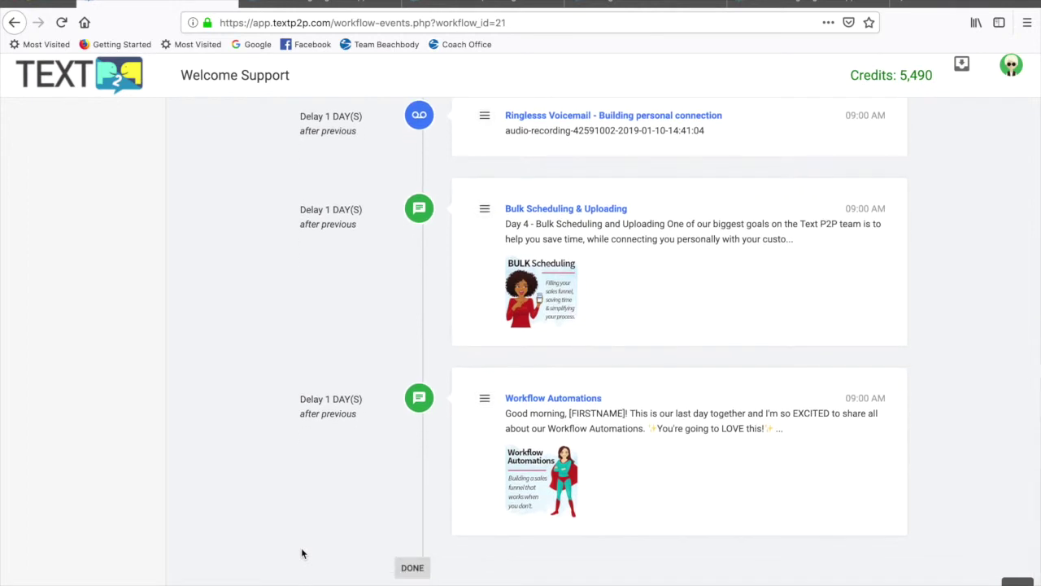
scroll(334, 507, up, 4)
scroll(335, 506, up, 7)
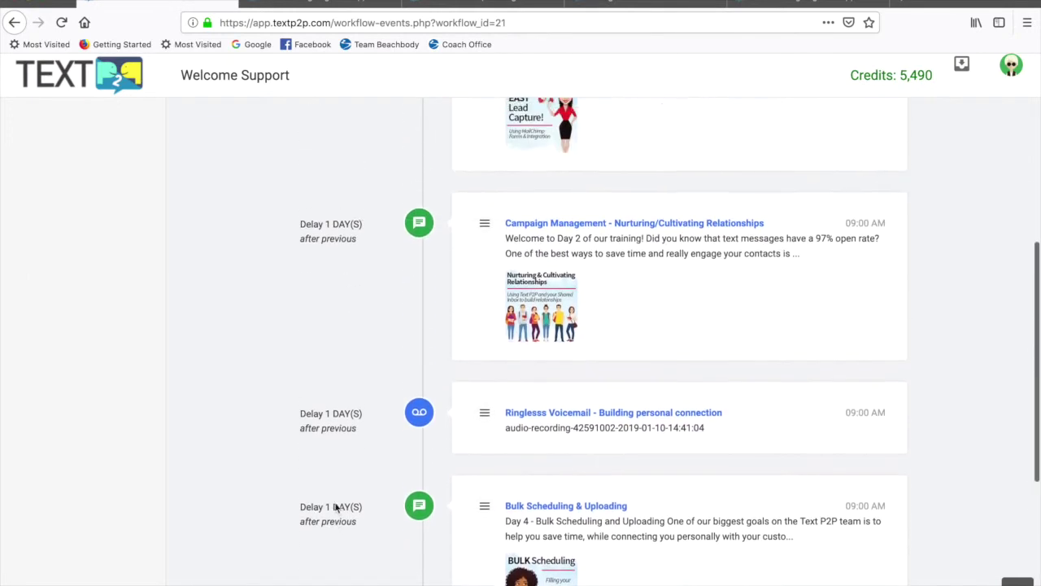
scroll(334, 507, up, 4)
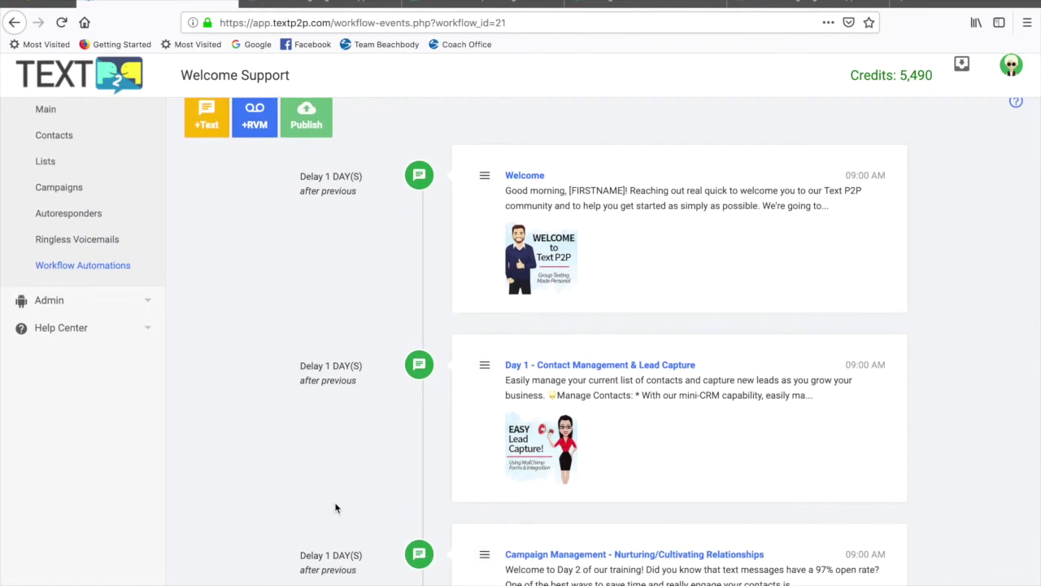
scroll(334, 507, up, 2)
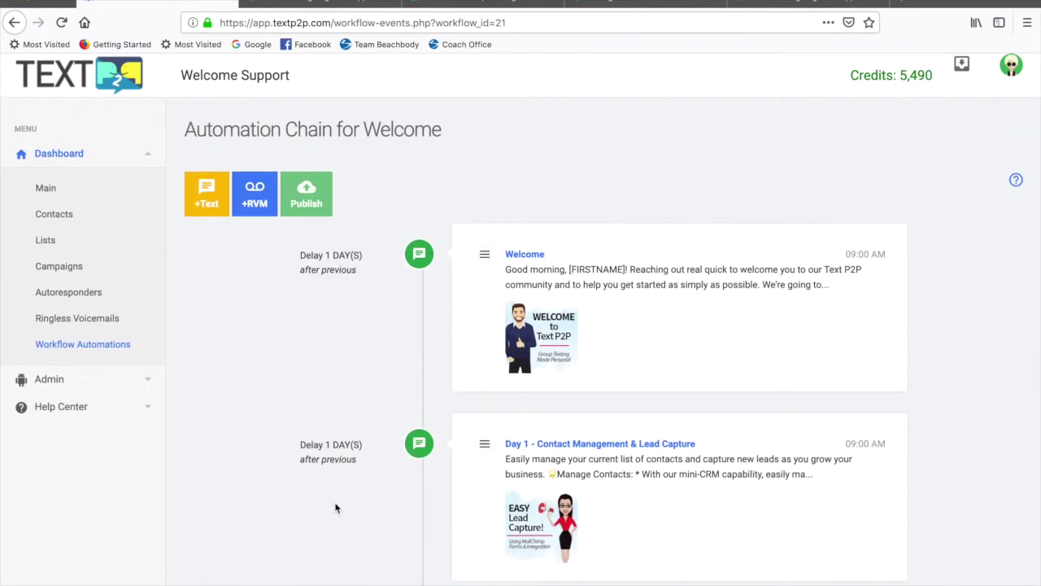
Step: Go through the Welcome automation chain again, checking the delay and send time set for each event
scroll(334, 506, up, 1)
scroll(267, 421, down, 3)
scroll(267, 421, down, 10)
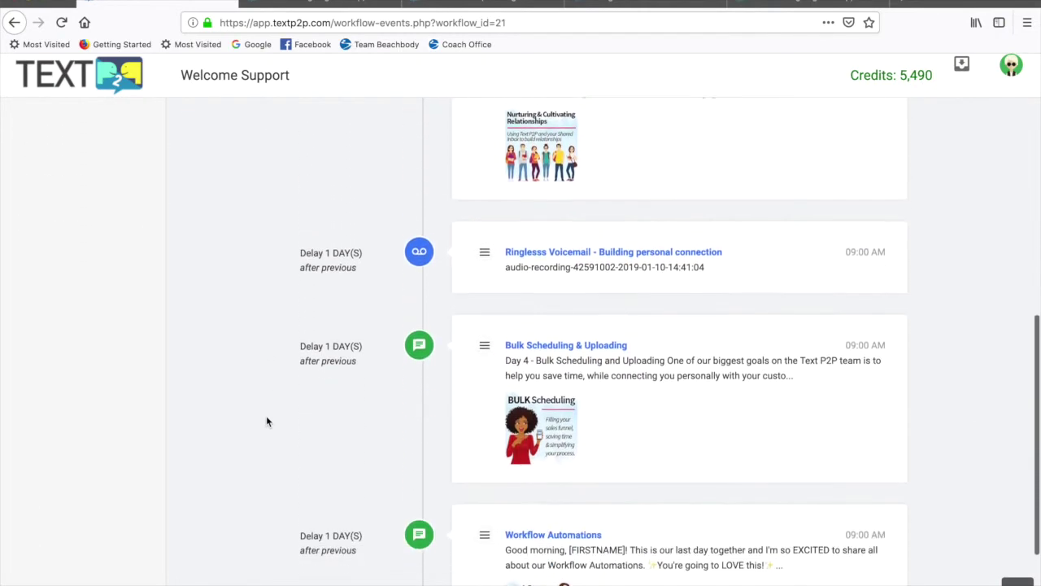
scroll(266, 420, up, 12)
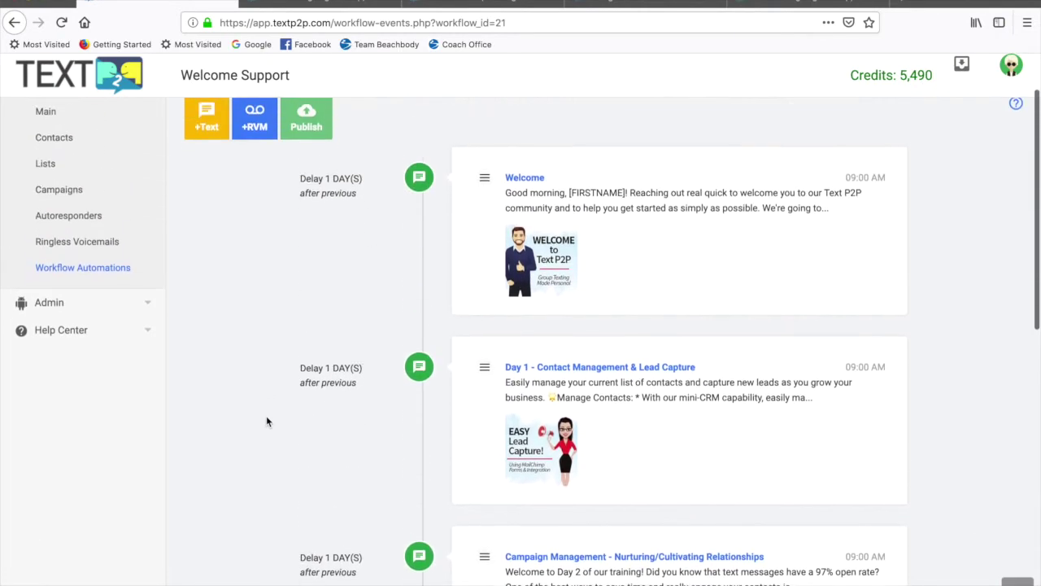
scroll(266, 421, up, 1)
scroll(301, 291, up, 1)
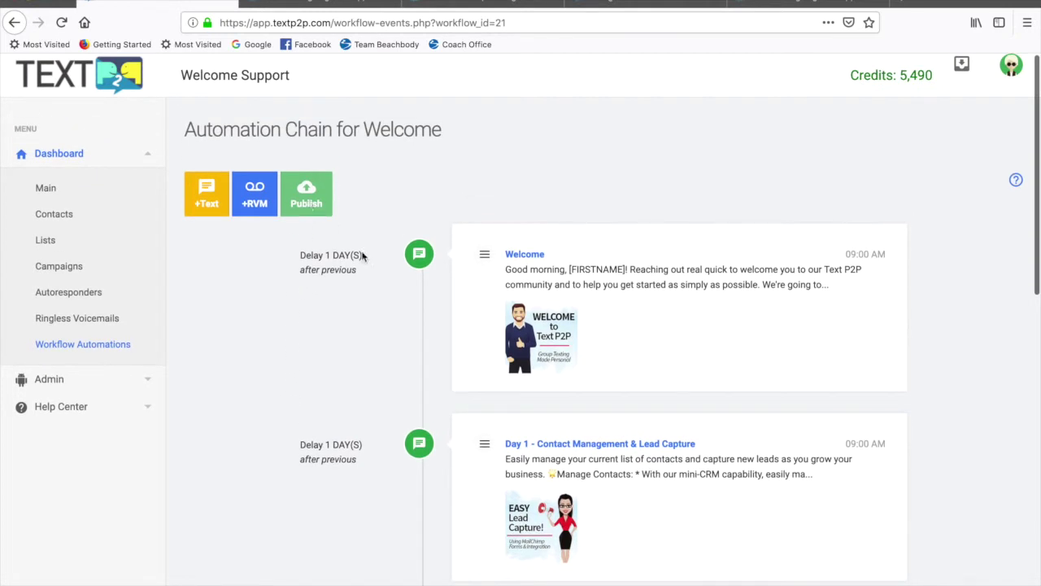
scroll(343, 350, down, 5)
scroll(344, 350, down, 3)
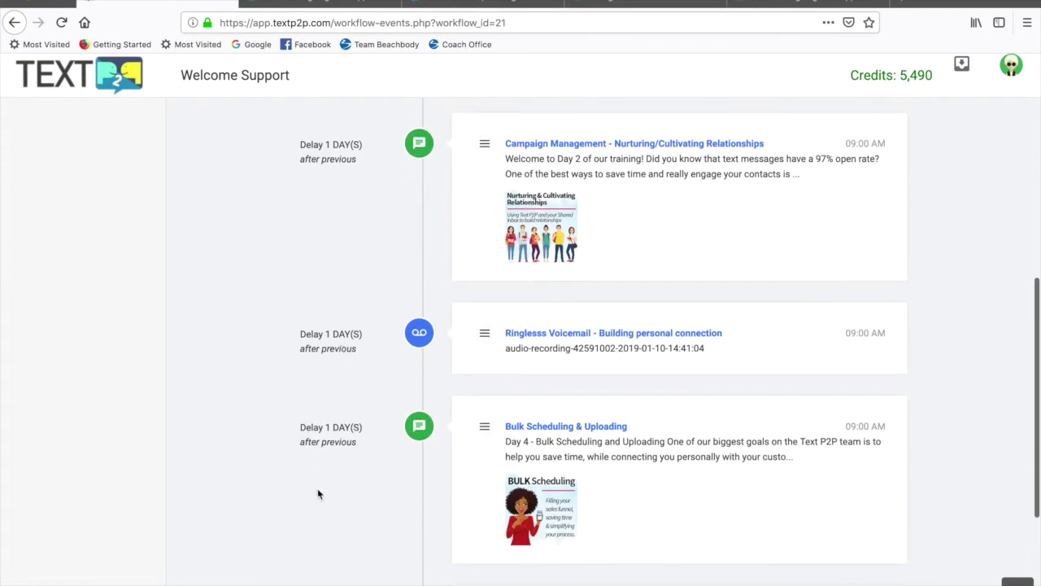
Step: Finish reviewing the Welcome automation chain, and open the newest conversation in the message inbox
scroll(349, 381, down, 3)
scroll(349, 380, up, 5)
scroll(350, 381, up, 4)
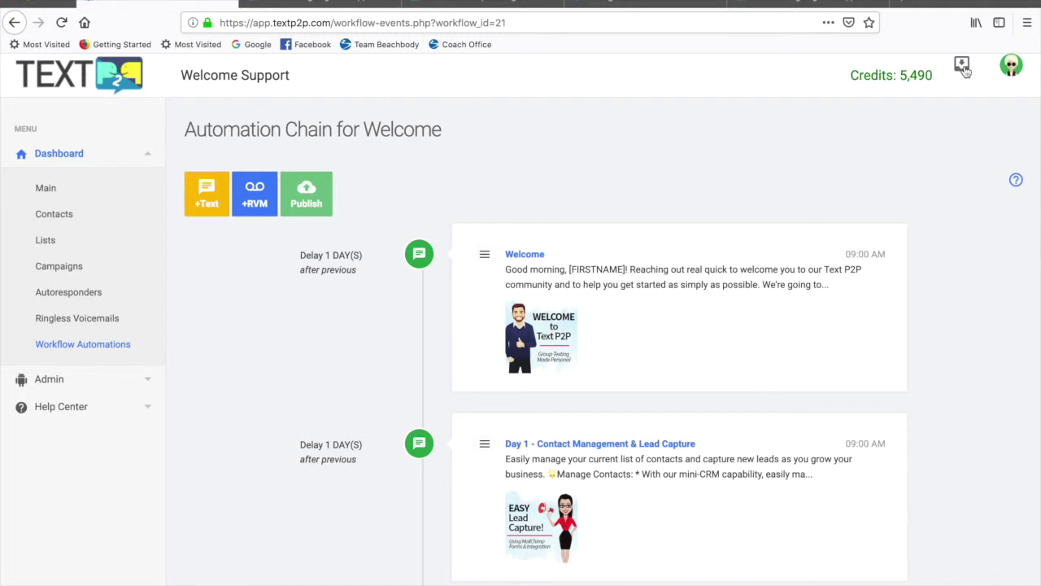
click(963, 71)
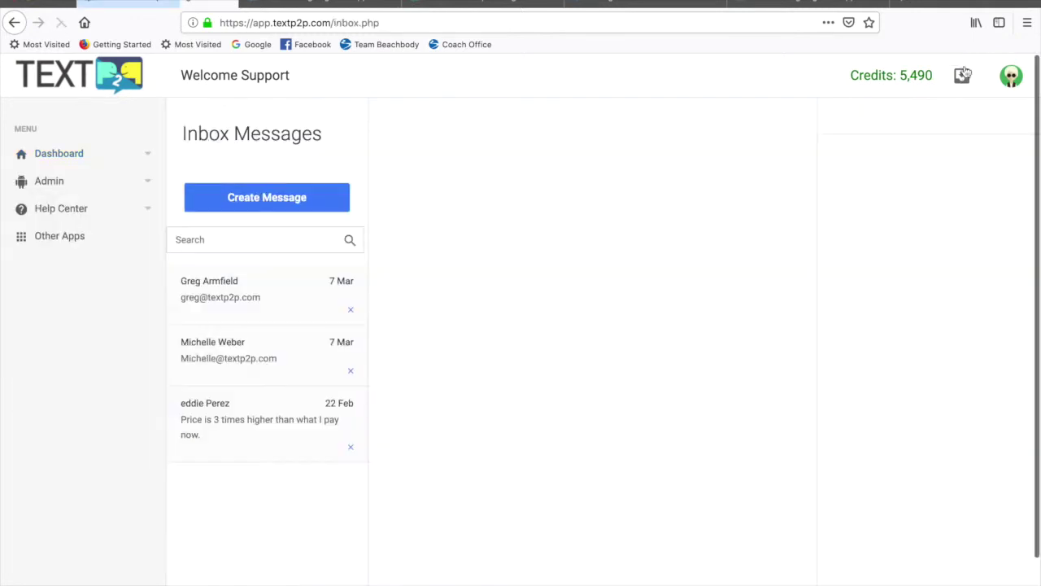
click(254, 288)
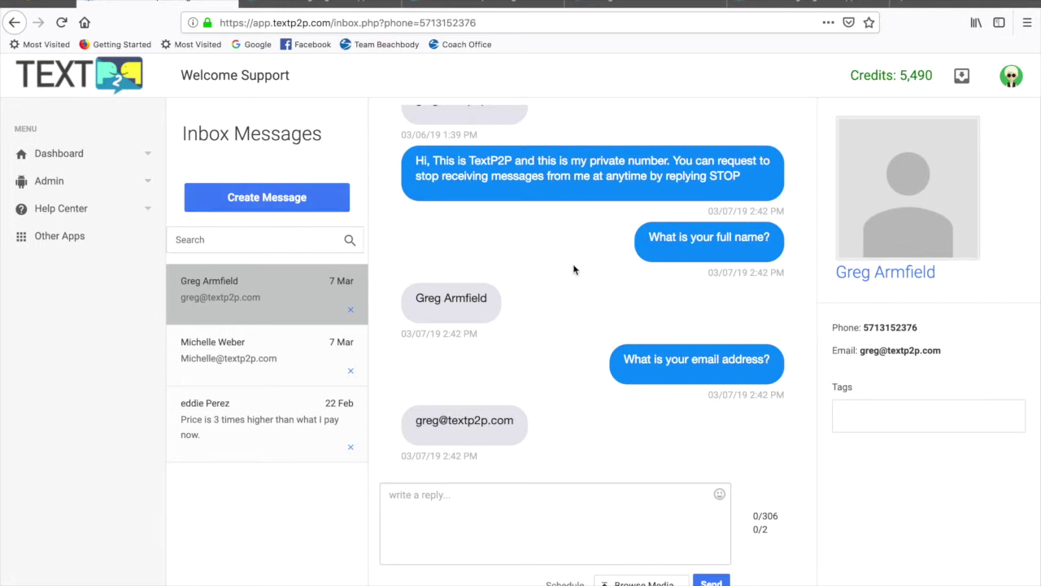
Step: Start a new message from the inbox and review the contacts offered as recipients without choosing one
click(273, 196)
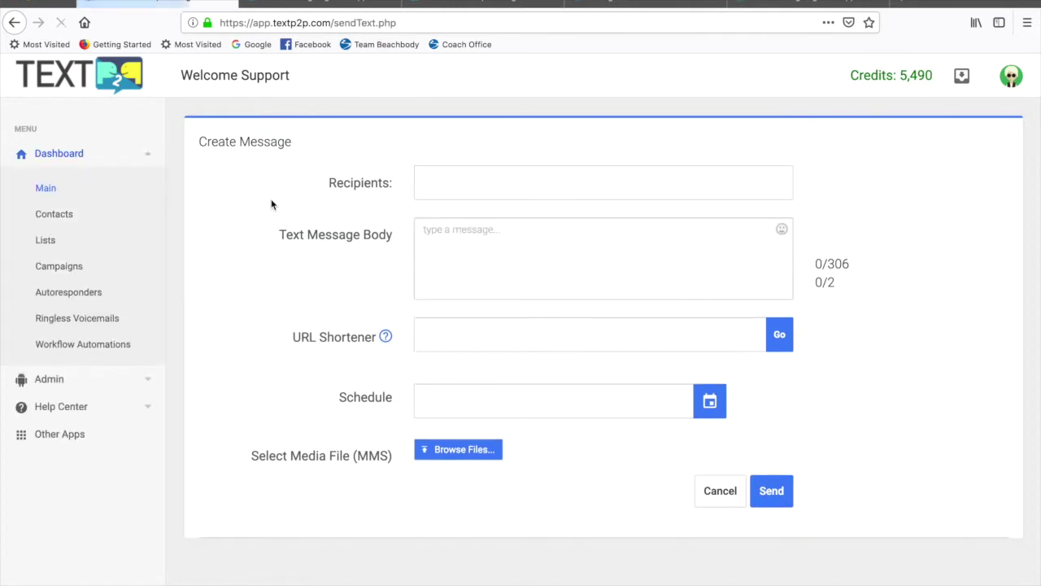
click(457, 182)
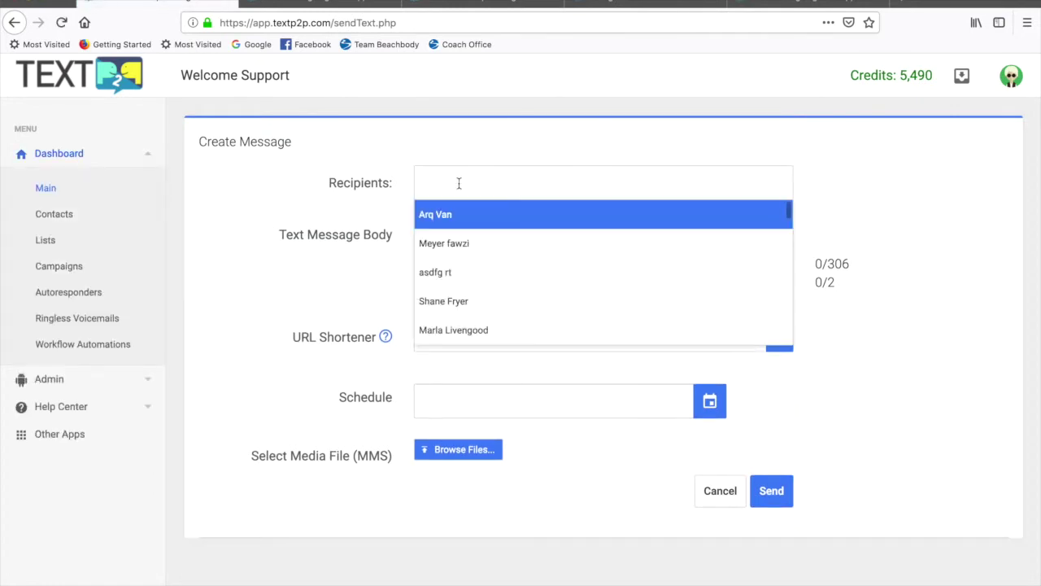
click(286, 164)
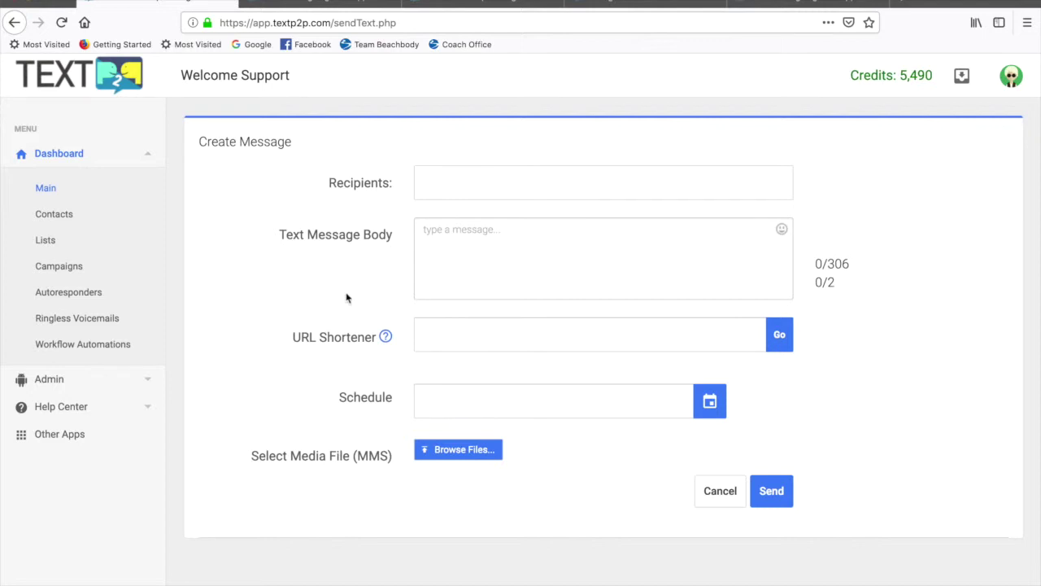
Step: Open the account information and review the profile fields, notification settings and affiliate ID, highlighting the affiliate ID text
click(1012, 78)
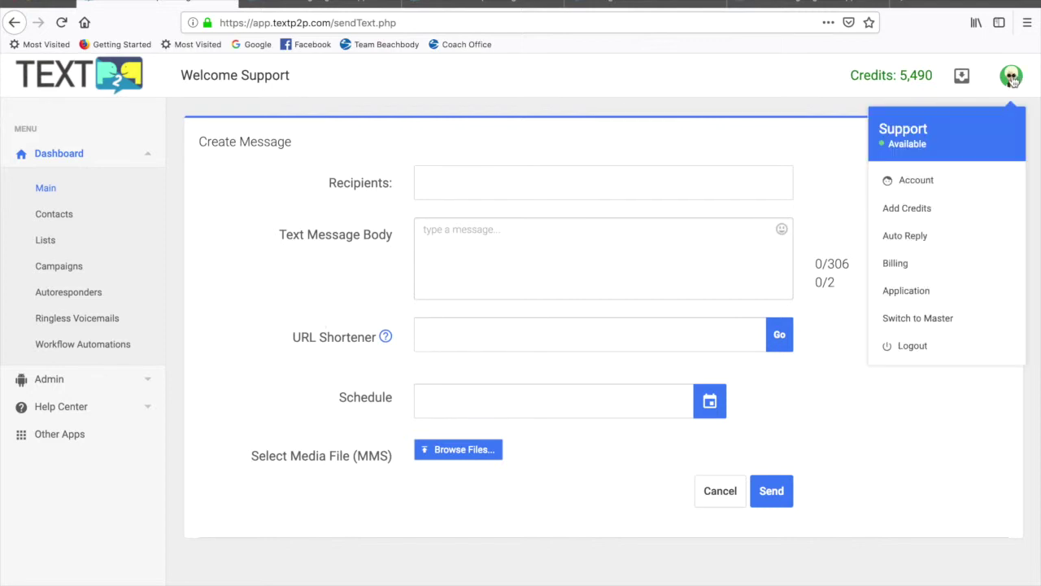
click(917, 180)
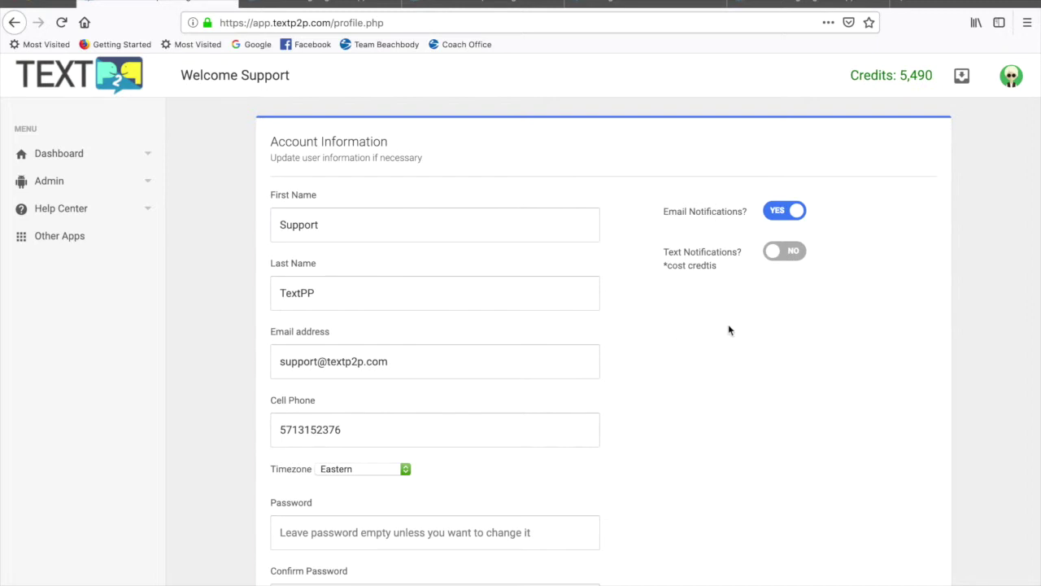
scroll(638, 342, down, 2)
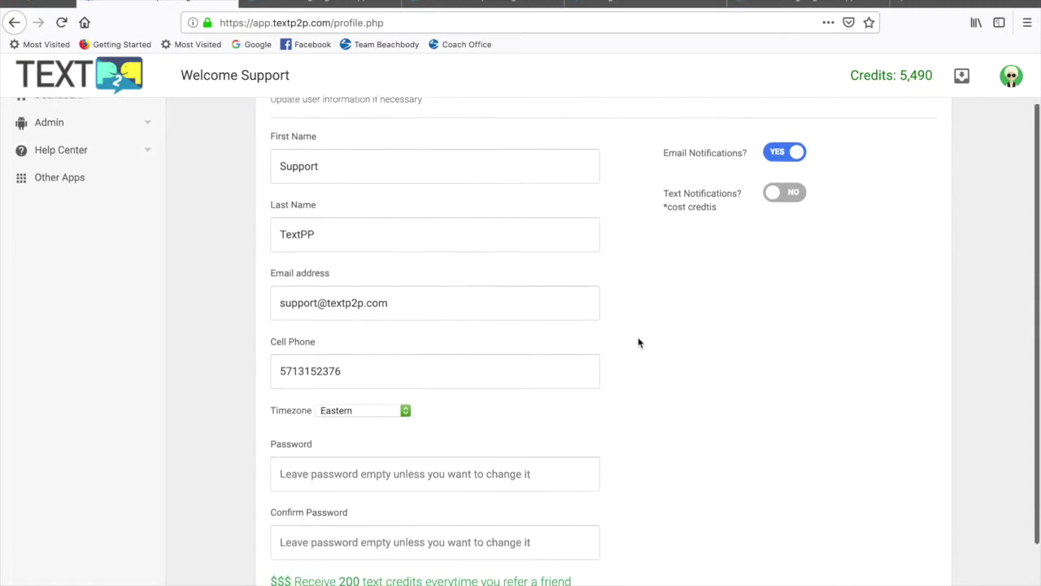
scroll(639, 342, down, 1)
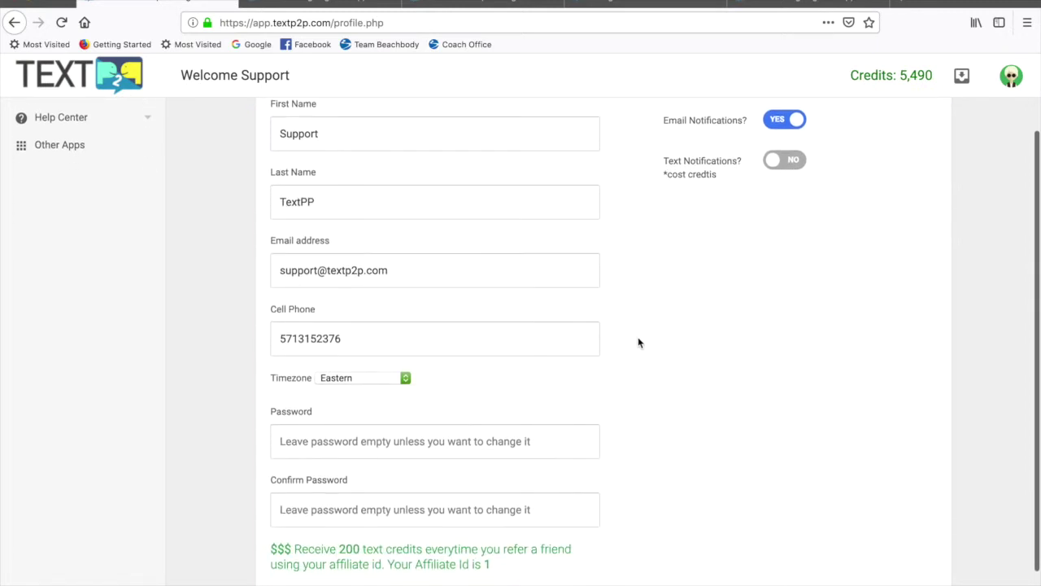
scroll(638, 343, down, 1)
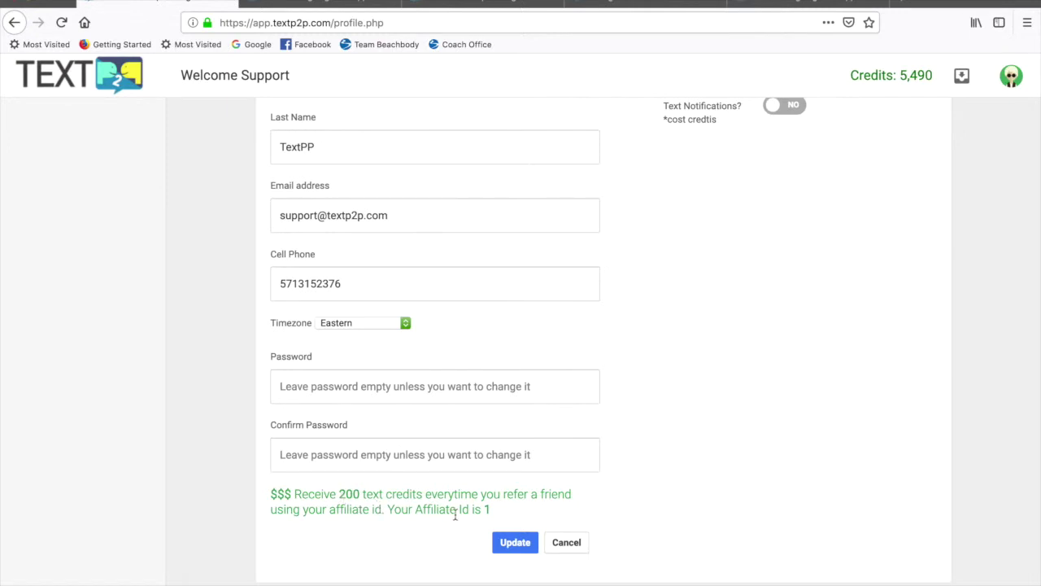
drag(436, 510, 519, 519)
click(533, 517)
scroll(685, 499, up, 4)
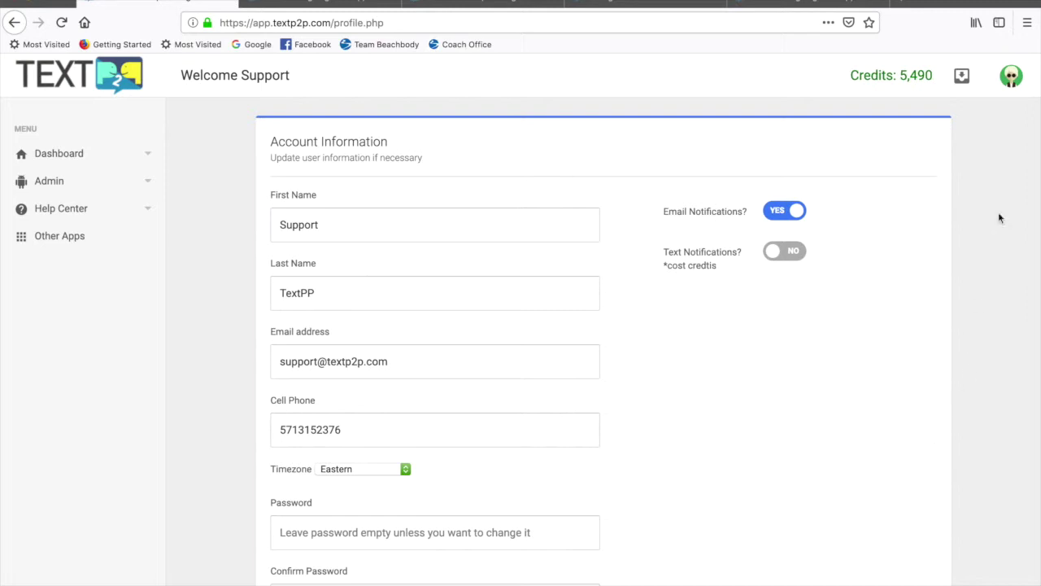
Step: Review the additional credit amounts available for purchase without choosing one, and open the auto-reply setup
click(1014, 83)
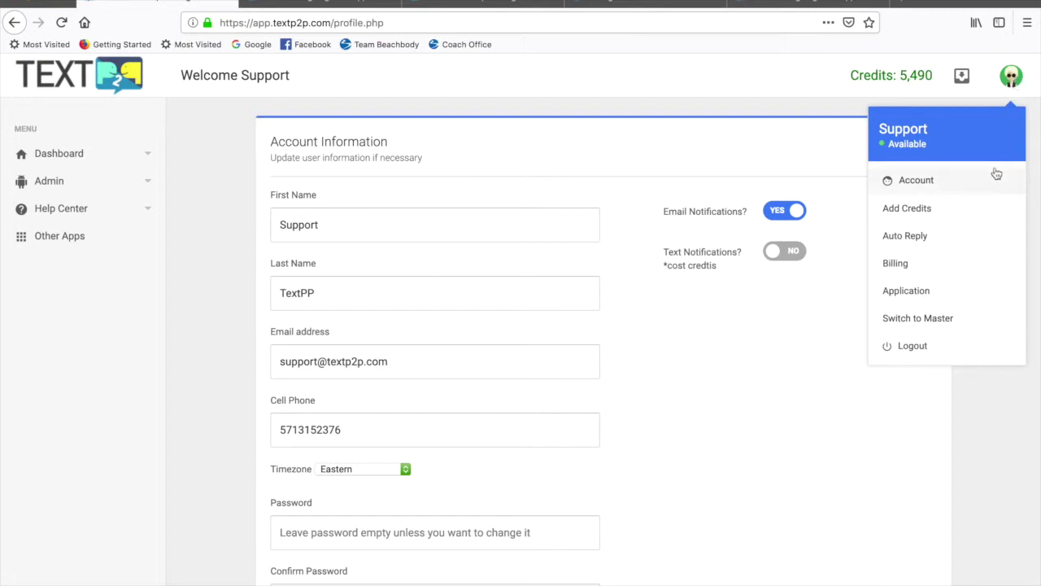
click(931, 209)
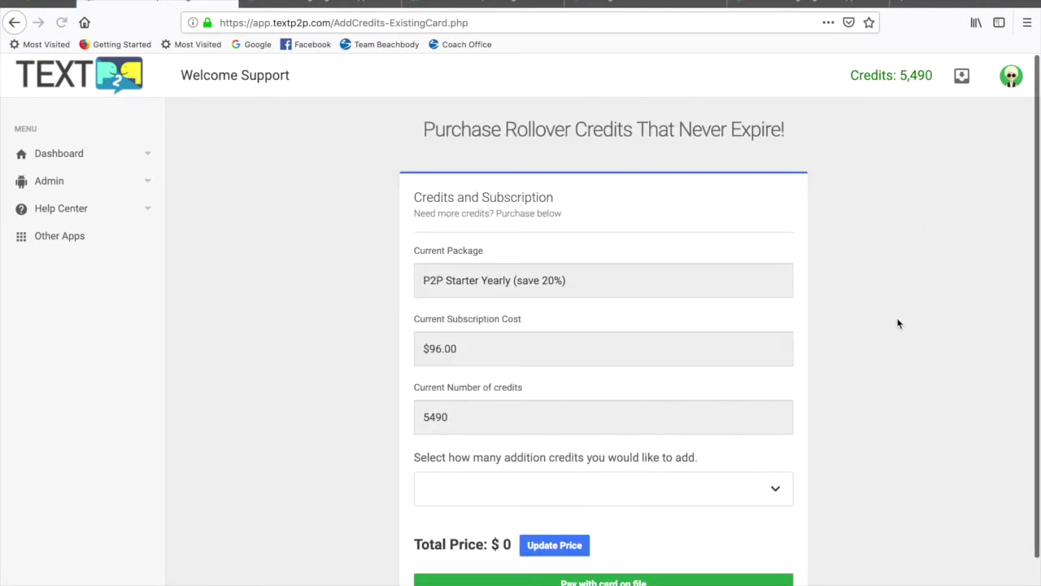
scroll(899, 324, down, 1)
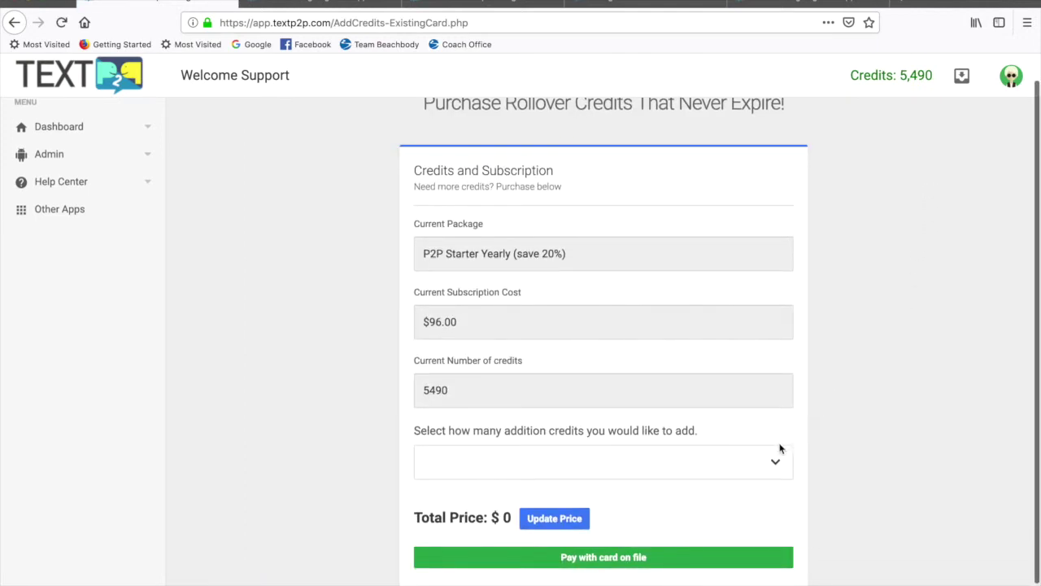
click(772, 468)
scroll(758, 418, down, 3)
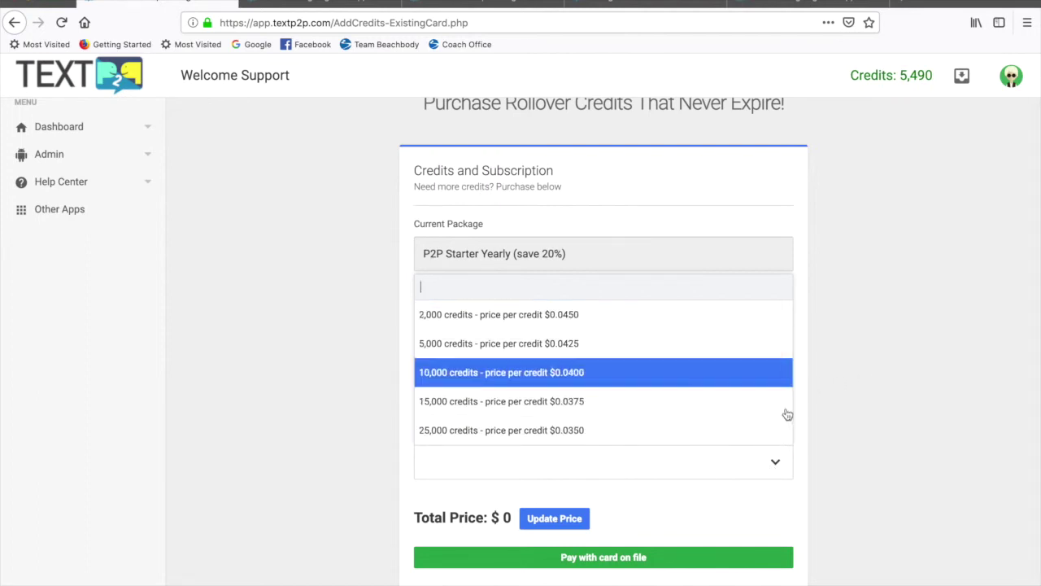
click(895, 372)
click(1011, 76)
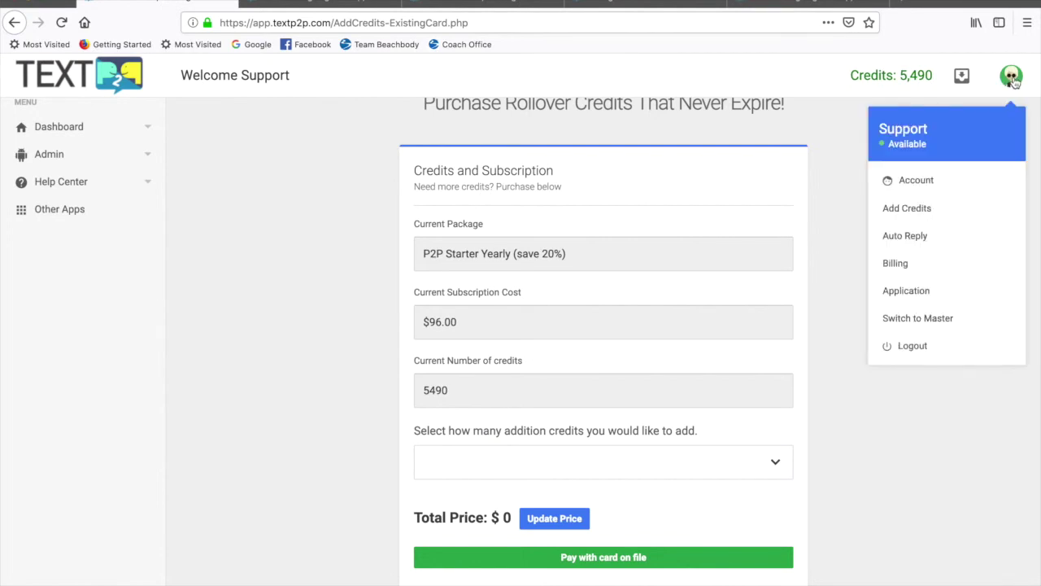
click(937, 234)
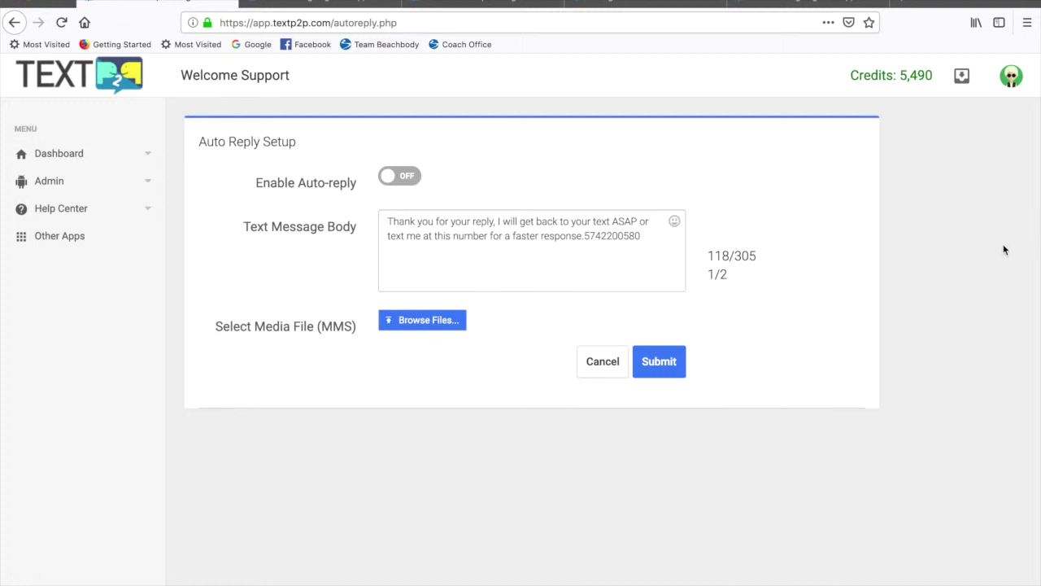
Step: Open the billing profile and examine the subscription details and the credits billing history
click(1013, 85)
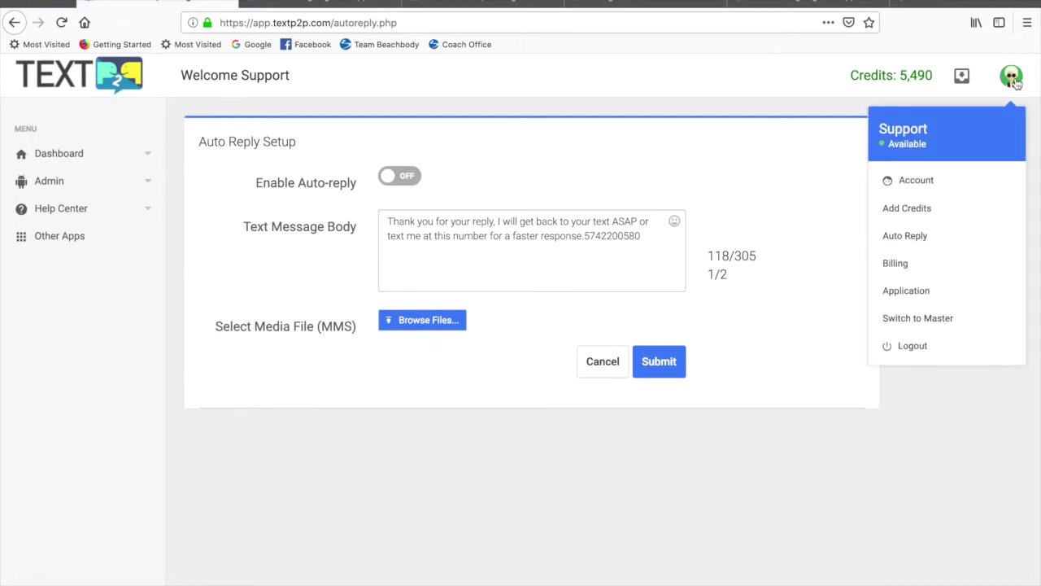
click(920, 264)
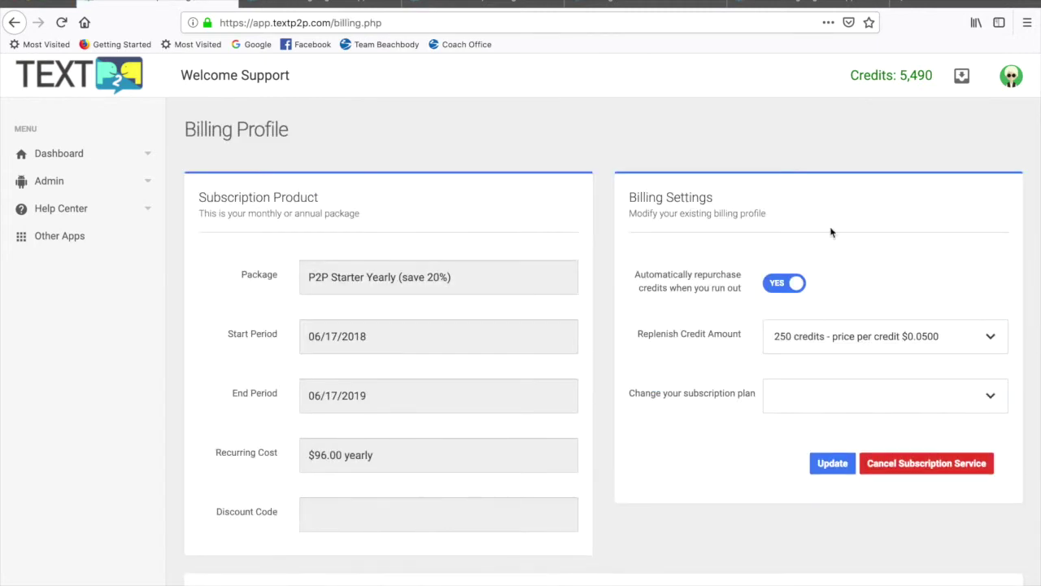
scroll(602, 281, down, 5)
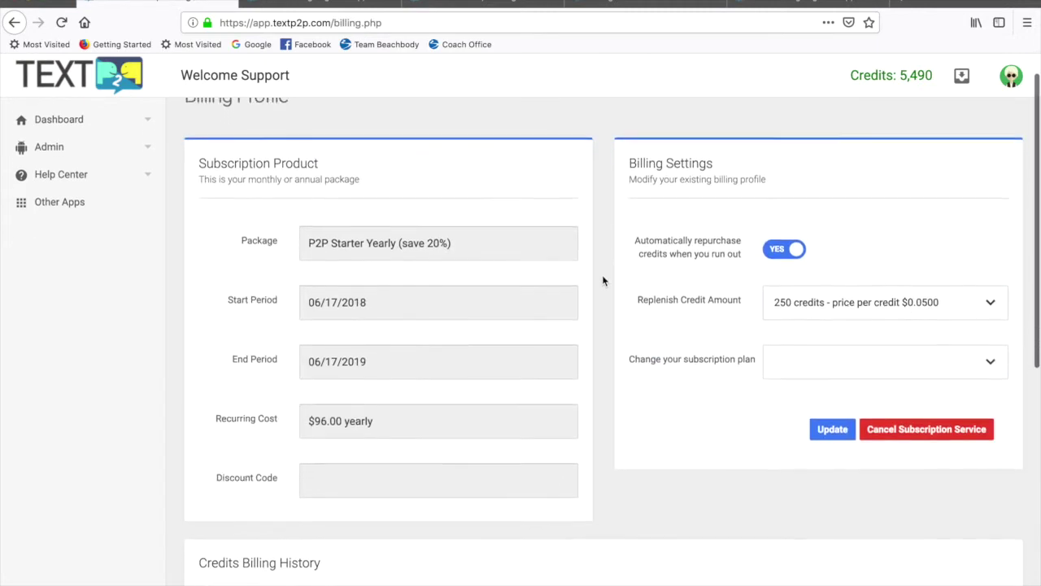
scroll(603, 281, down, 2)
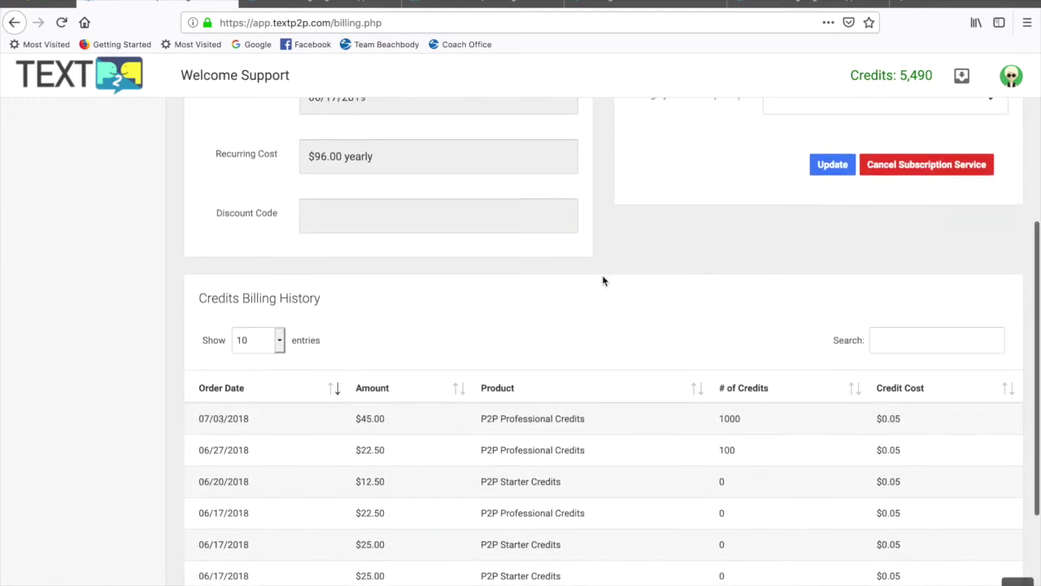
scroll(603, 281, up, 4)
scroll(603, 281, up, 5)
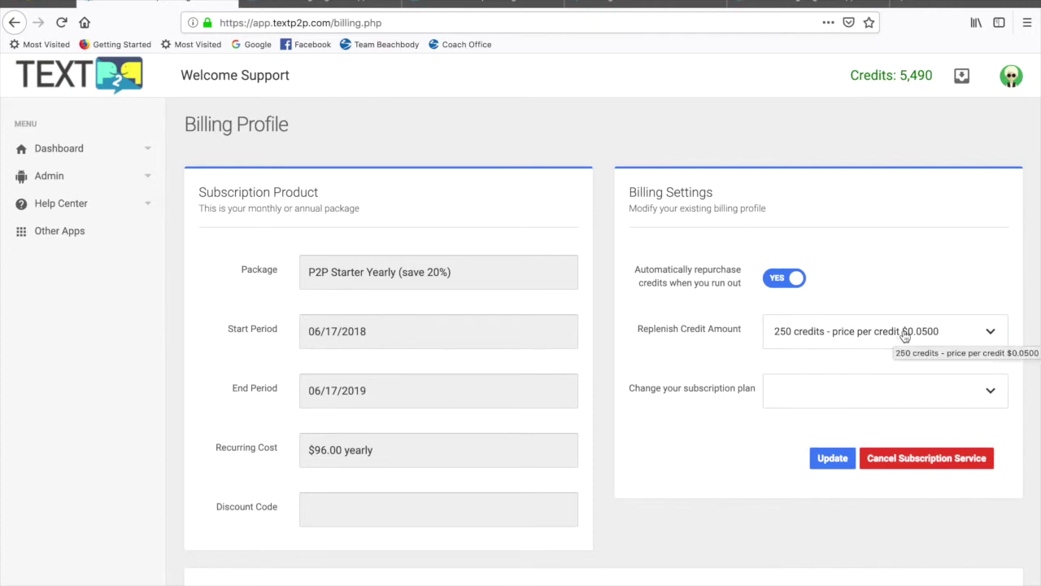
Step: Review the replenish credit amount options and the remaining billing settings, keeping the current selection
click(980, 333)
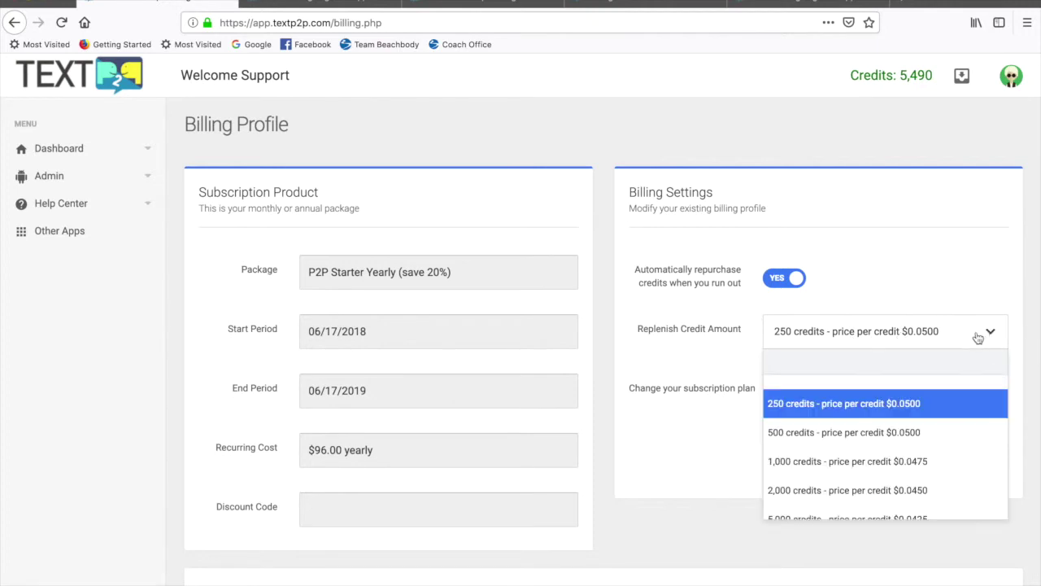
click(921, 255)
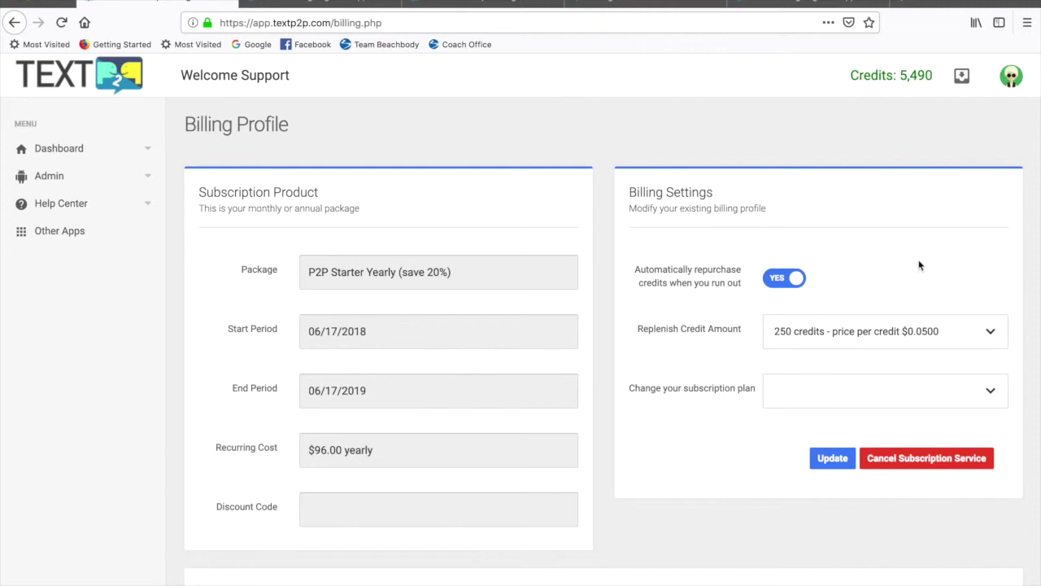
scroll(953, 263, down, 1)
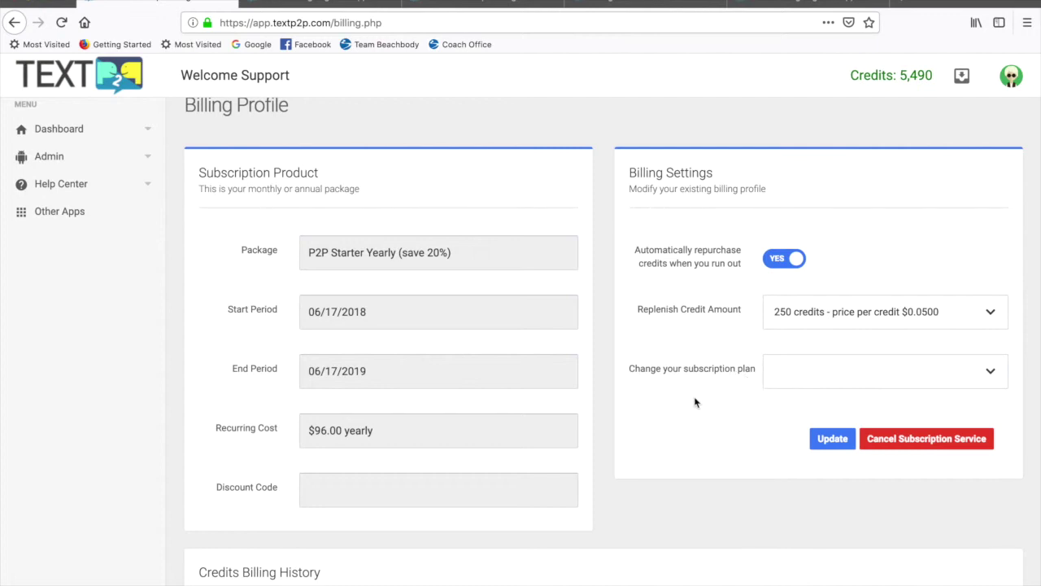
scroll(691, 412, down, 2)
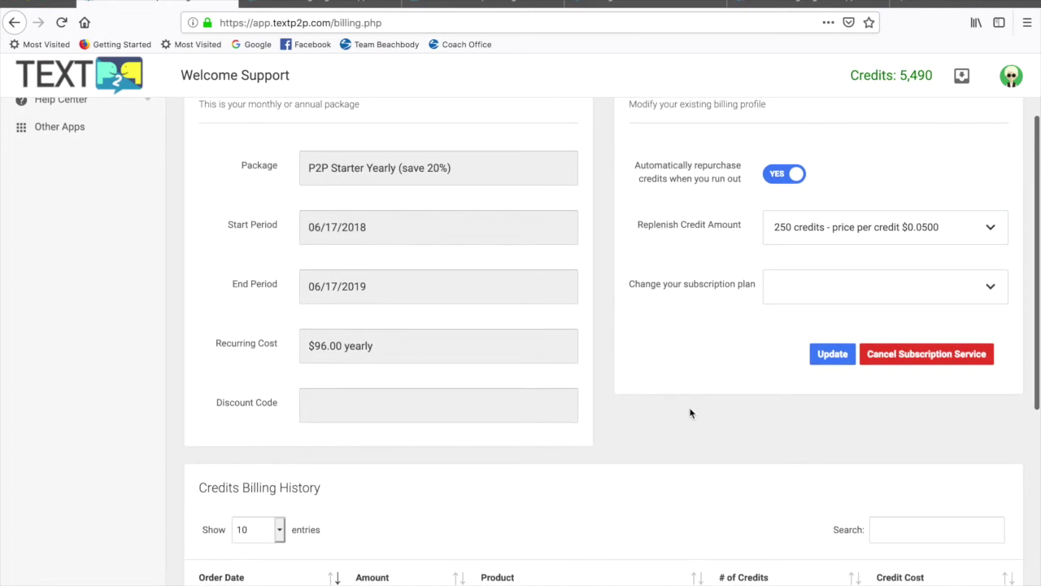
scroll(690, 412, up, 3)
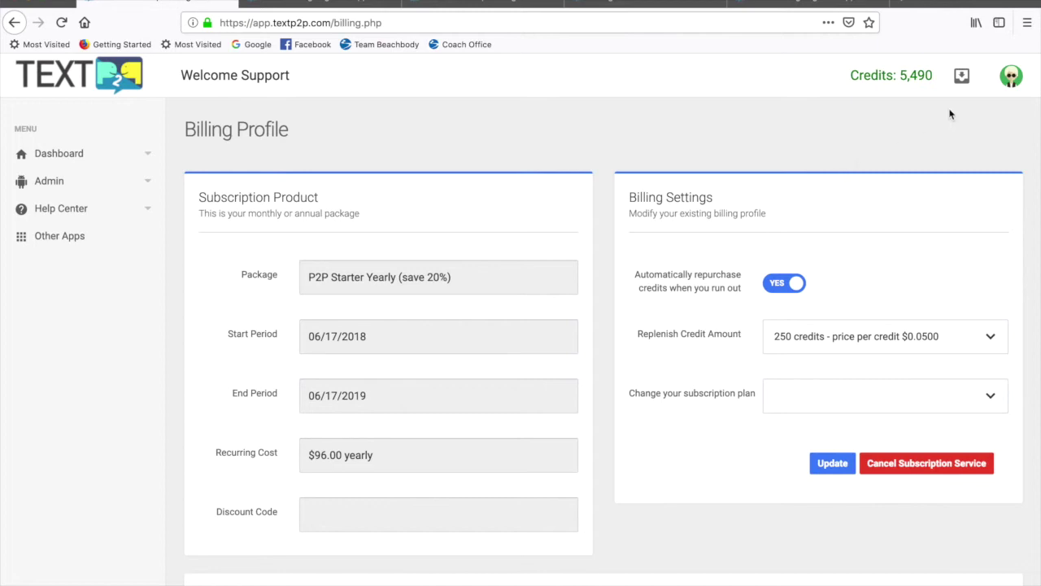
Step: Review the remaining account options without choosing one, and return to the main dashboard page
click(1012, 82)
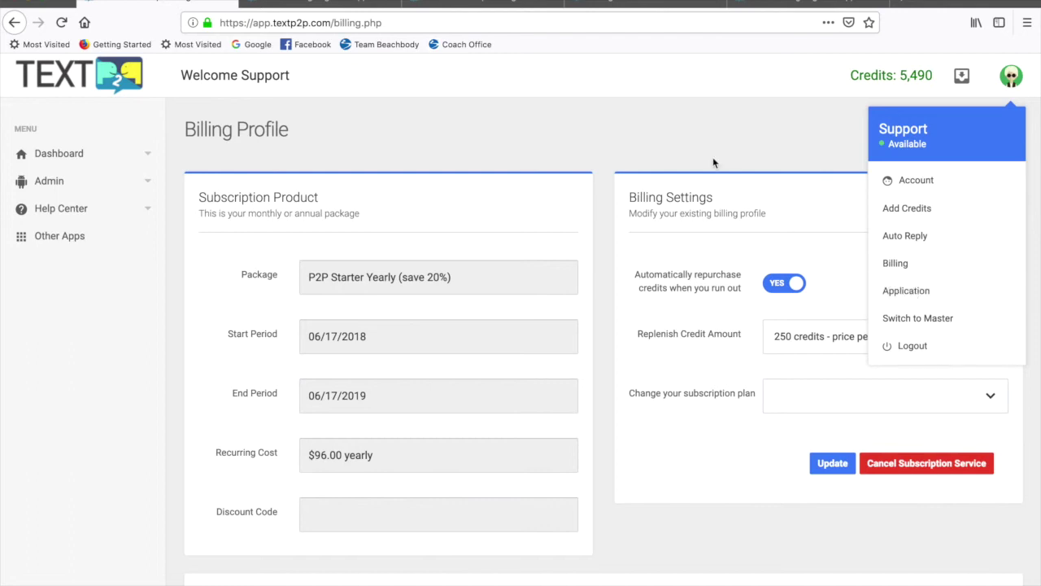
click(721, 130)
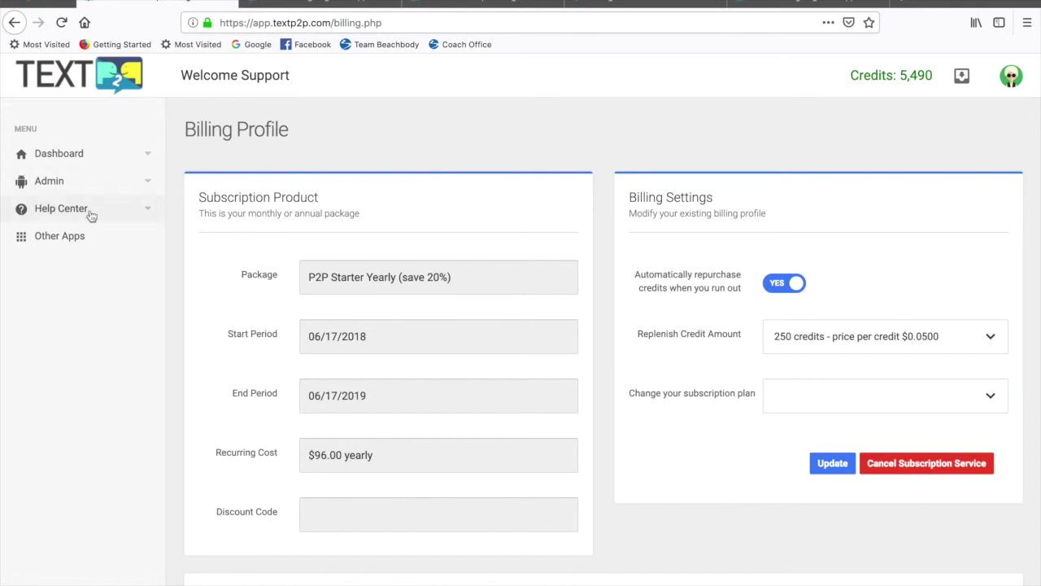
click(81, 159)
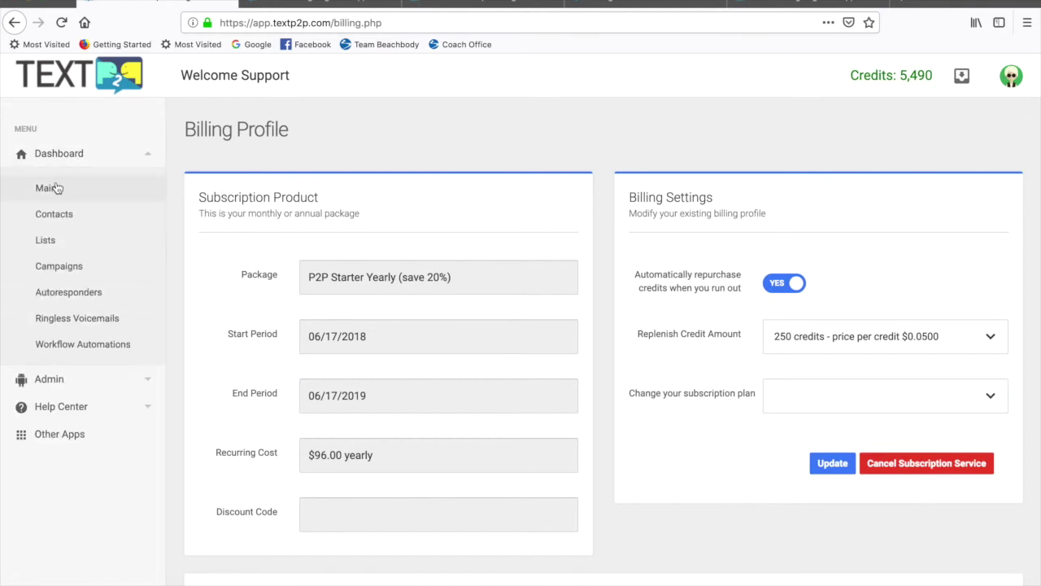
click(56, 189)
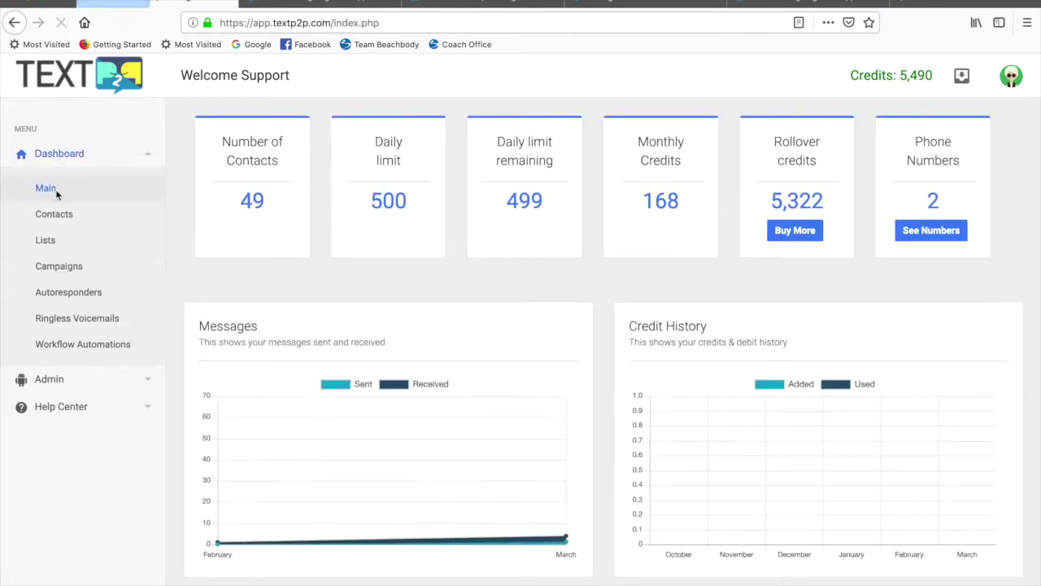
Step: Open the help center's knowledge base and show its How To articles
click(147, 408)
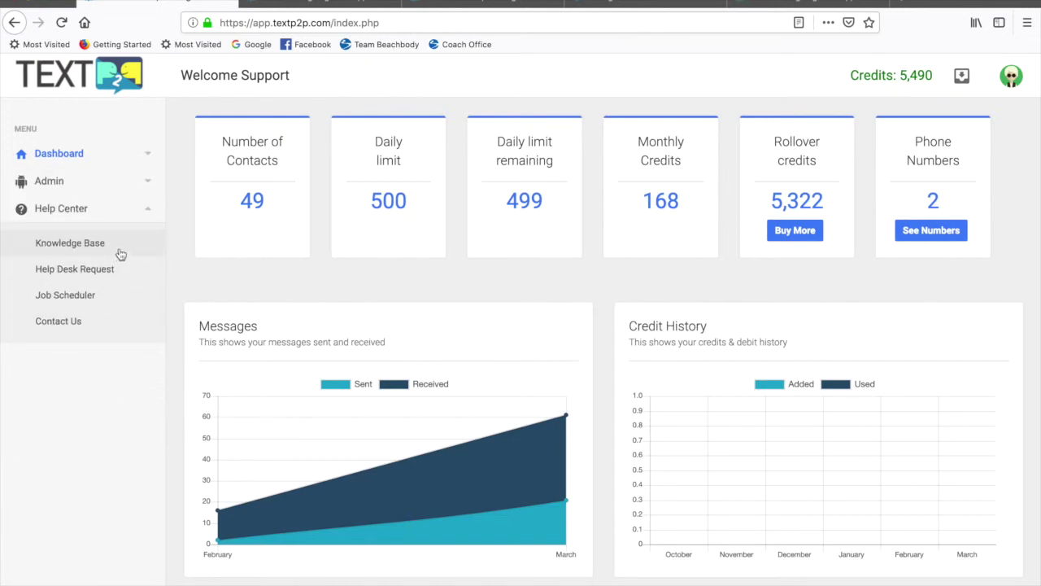
click(74, 244)
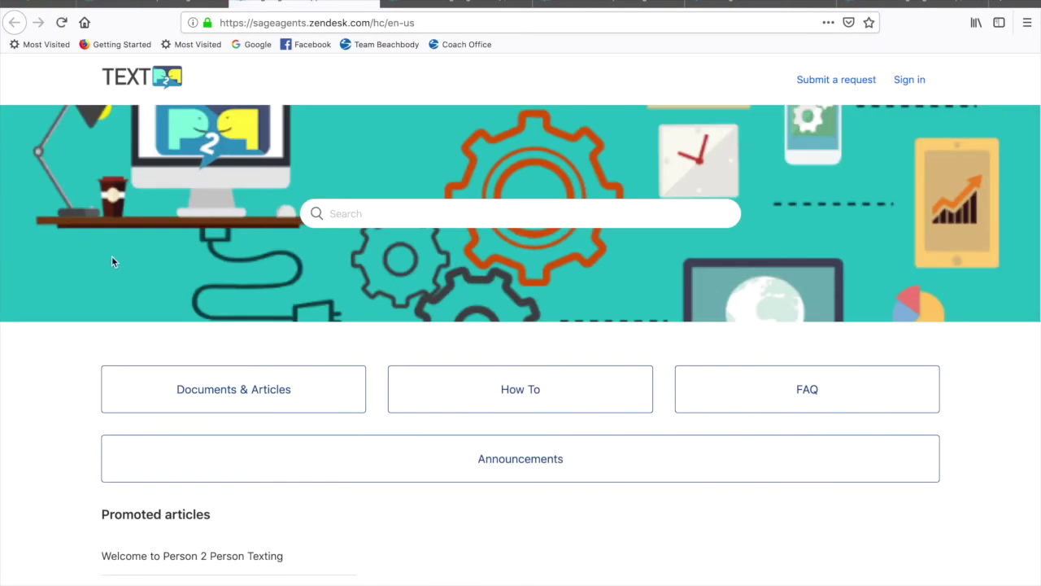
click(541, 405)
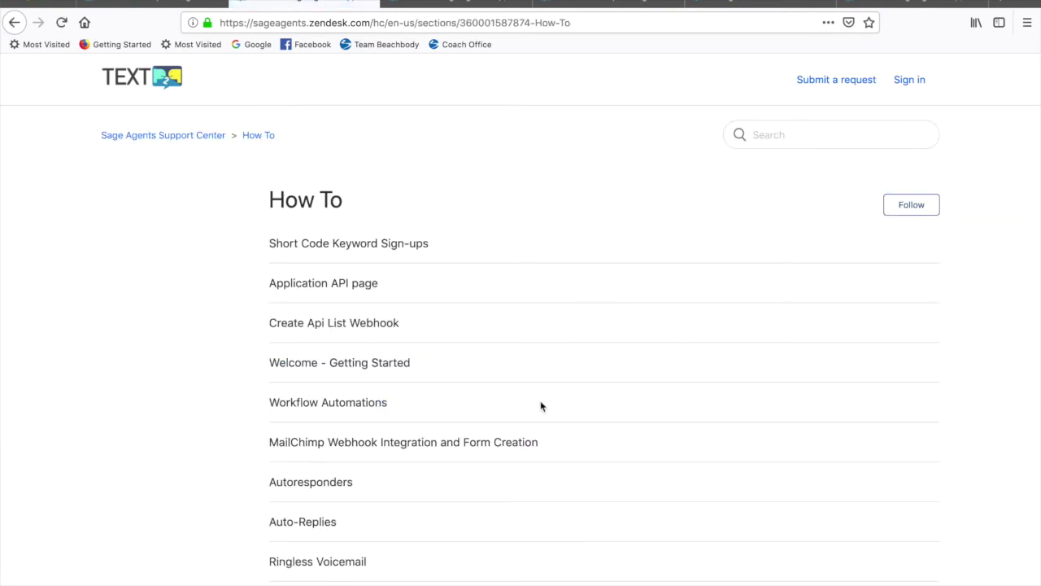
Step: Review the full list of How To articles in the support center, and return to the TextP2P dashboard
scroll(592, 390, down, 2)
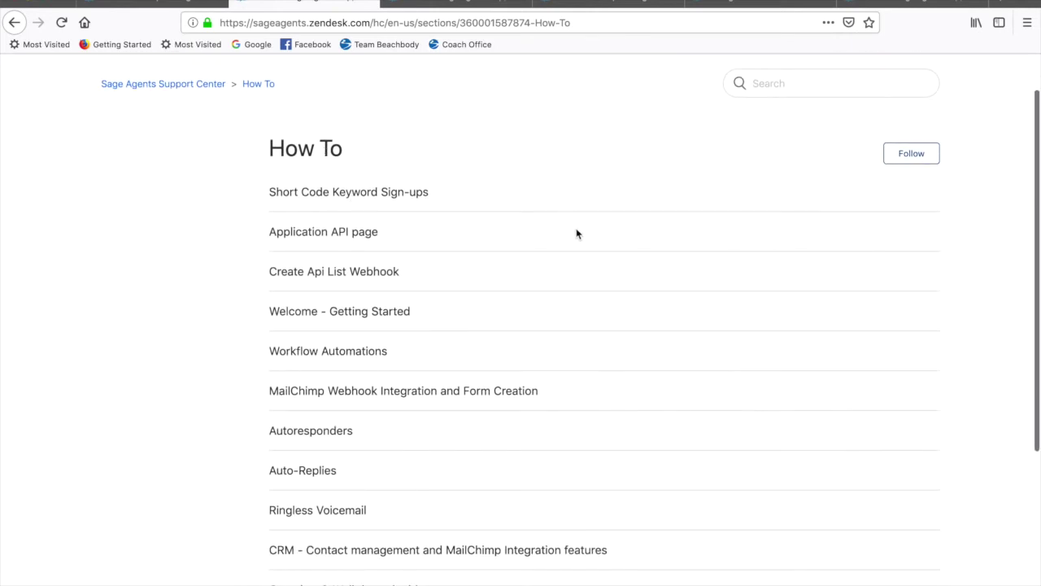
scroll(529, 342, down, 2)
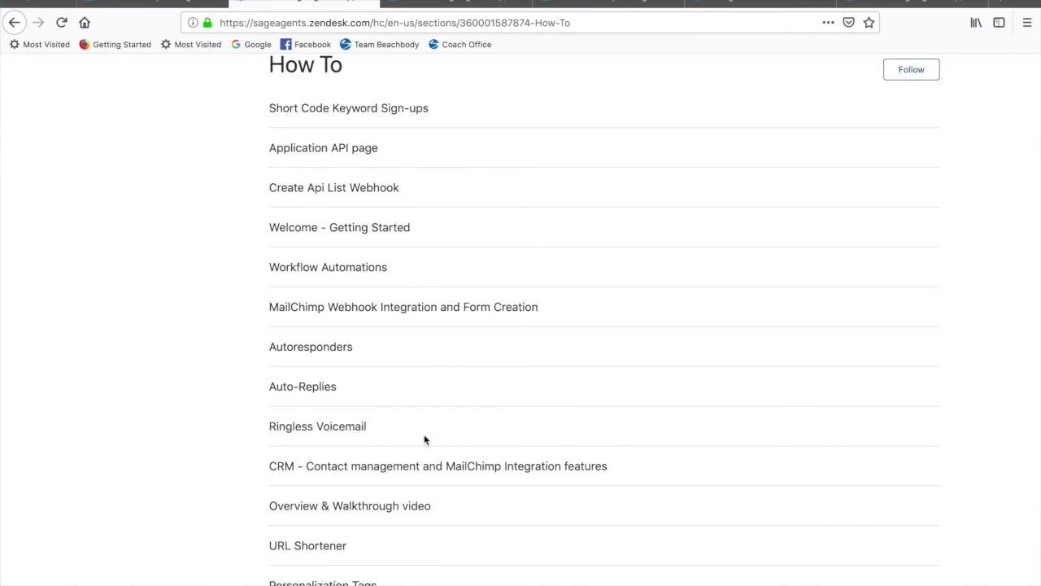
scroll(488, 545, down, 1)
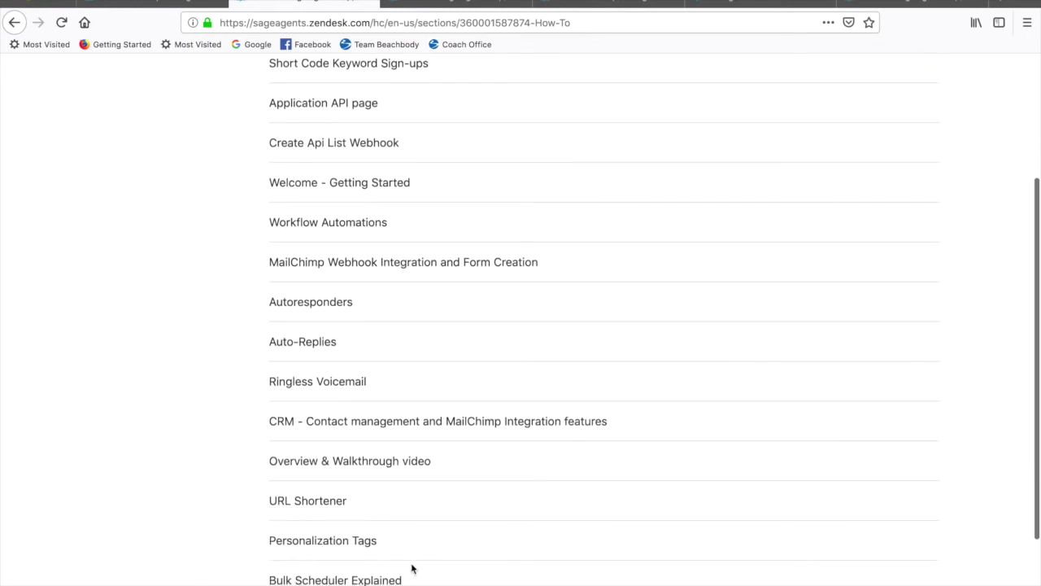
scroll(439, 580, down, 2)
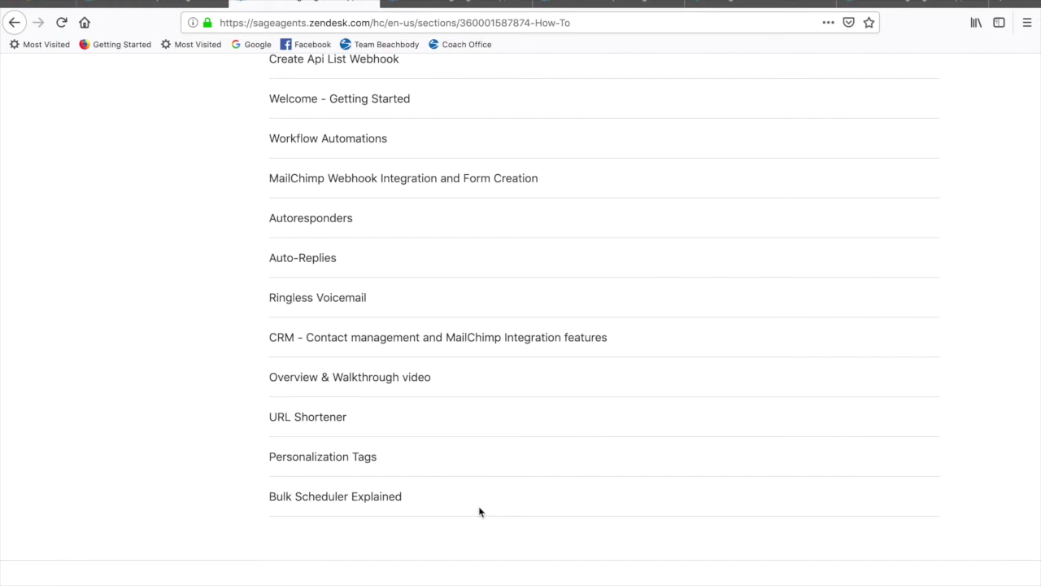
scroll(480, 512, up, 2)
scroll(480, 512, down, 1)
scroll(480, 511, up, 5)
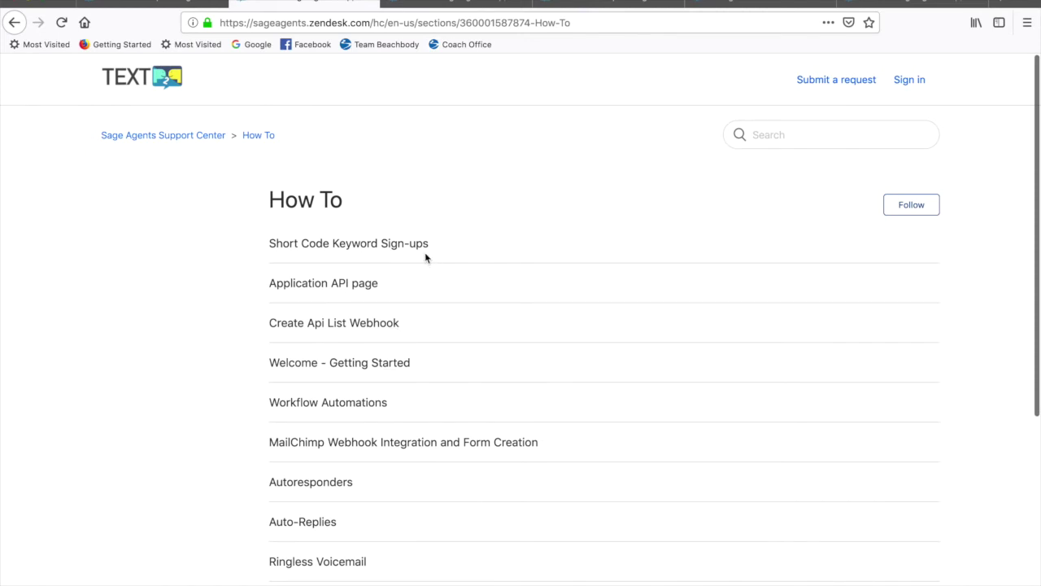
click(147, 3)
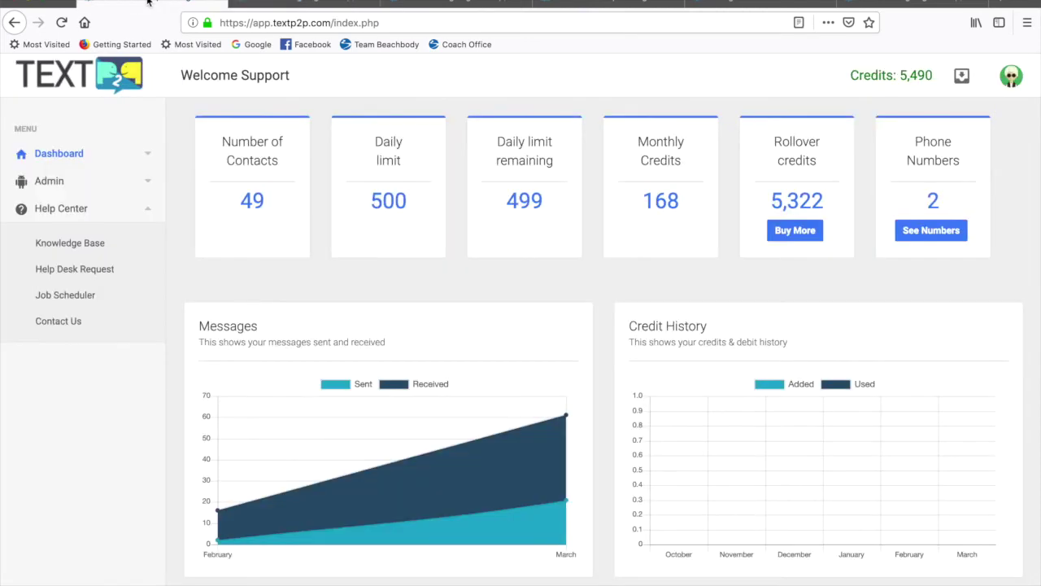